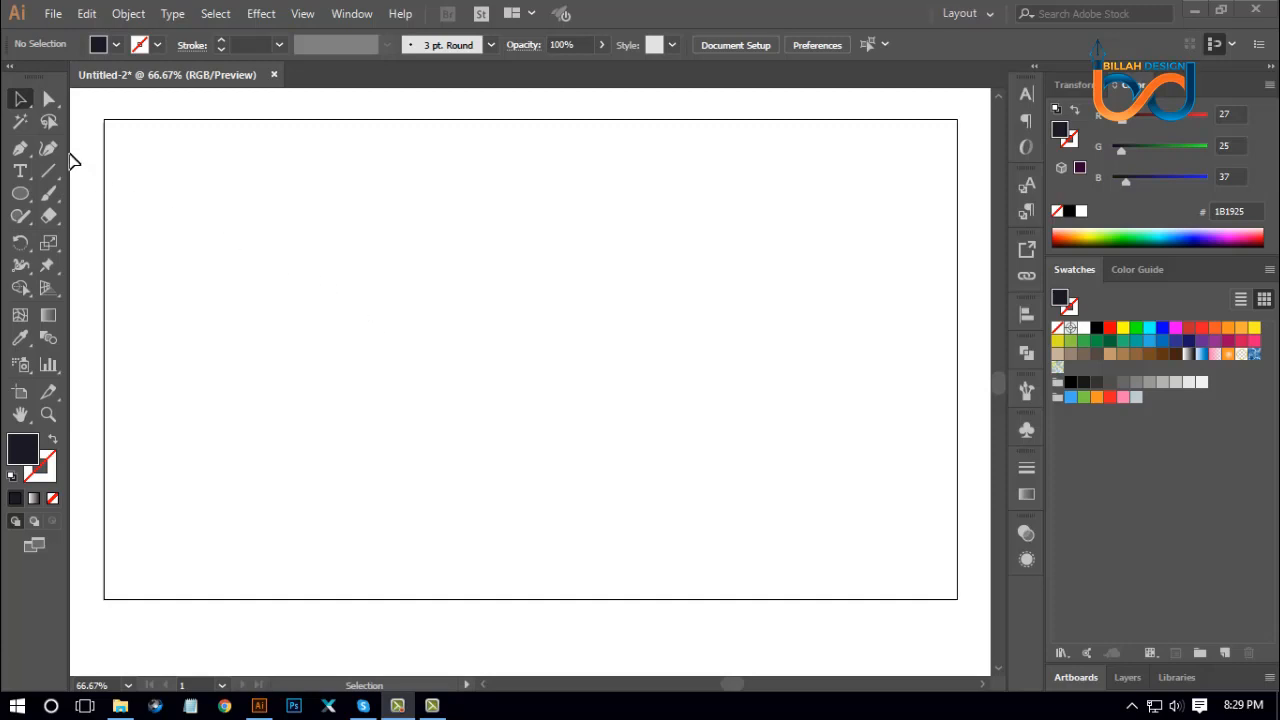
pyautogui.click(20, 193)
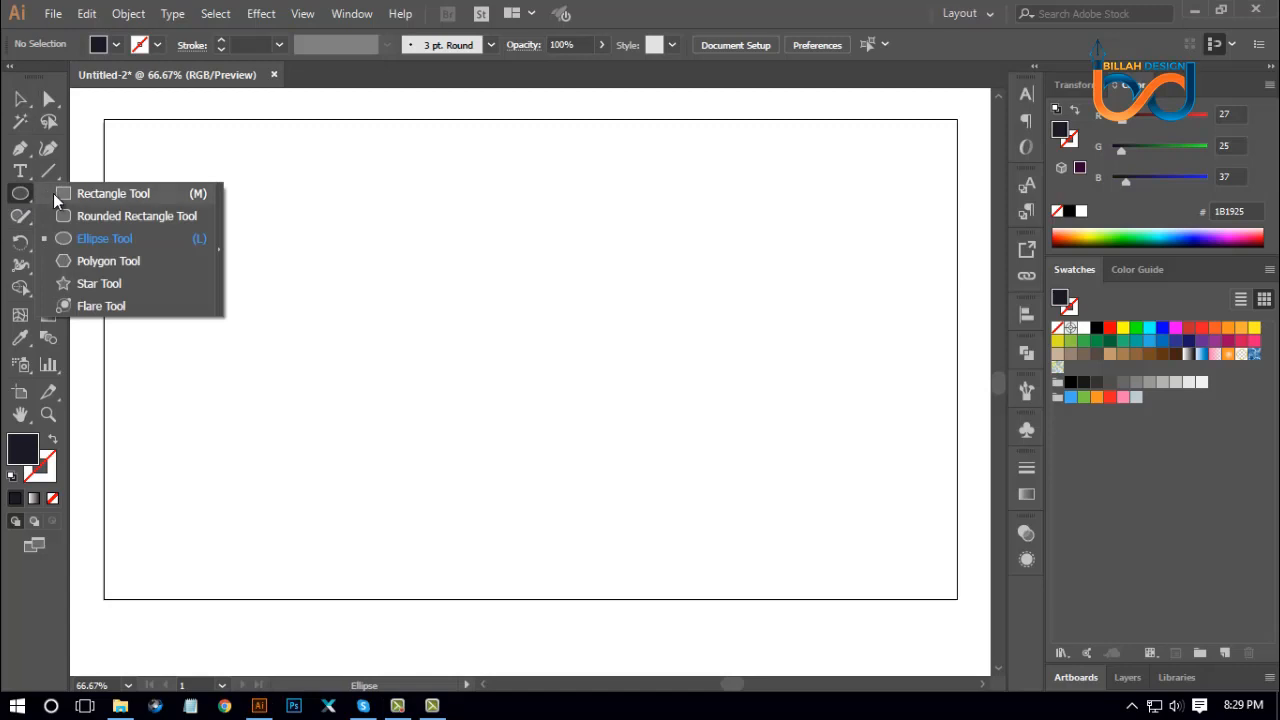
pyautogui.click(100, 193)
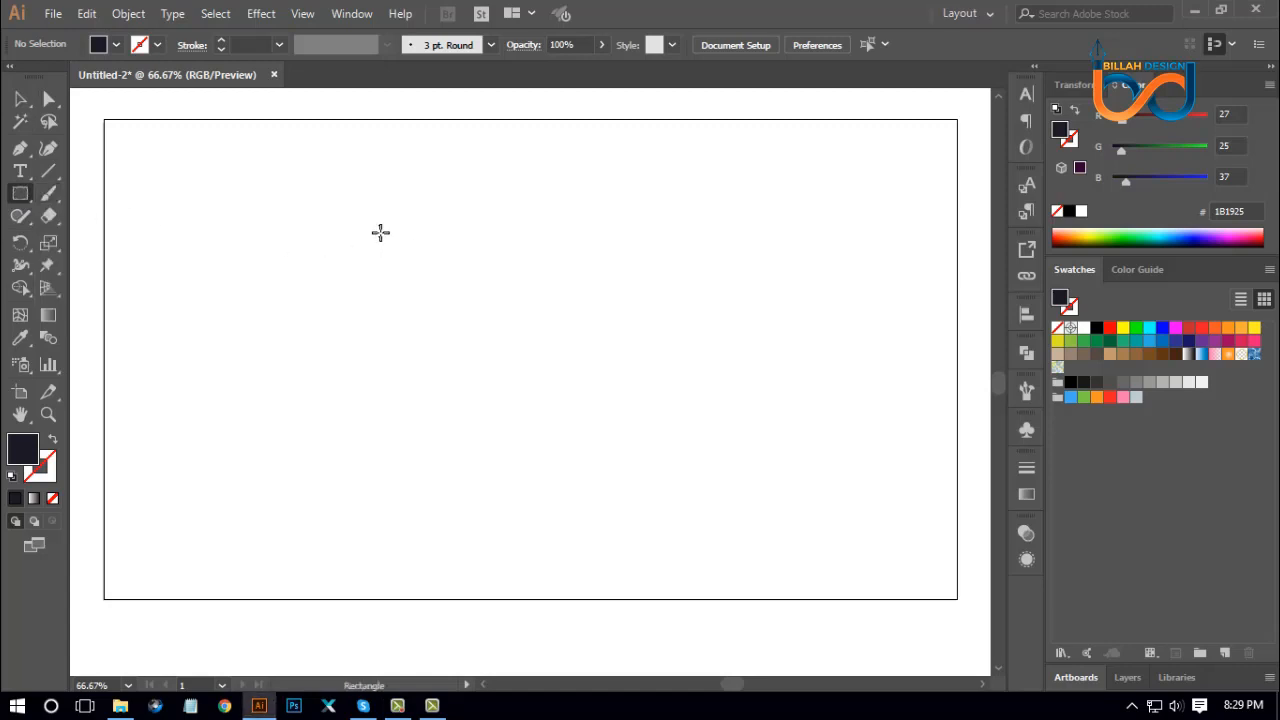
pyautogui.moveTo(381, 226); pyautogui.dragTo(436, 241)
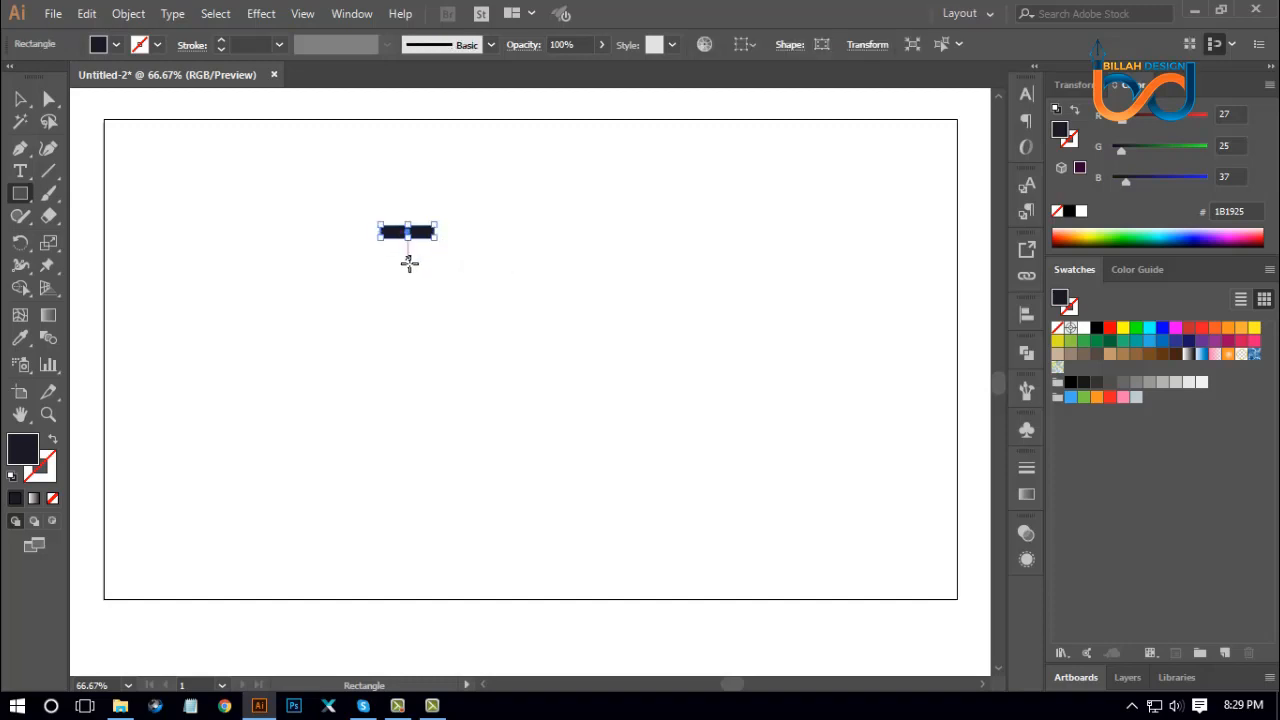
pyautogui.click(48, 100)
pyautogui.click(388, 295)
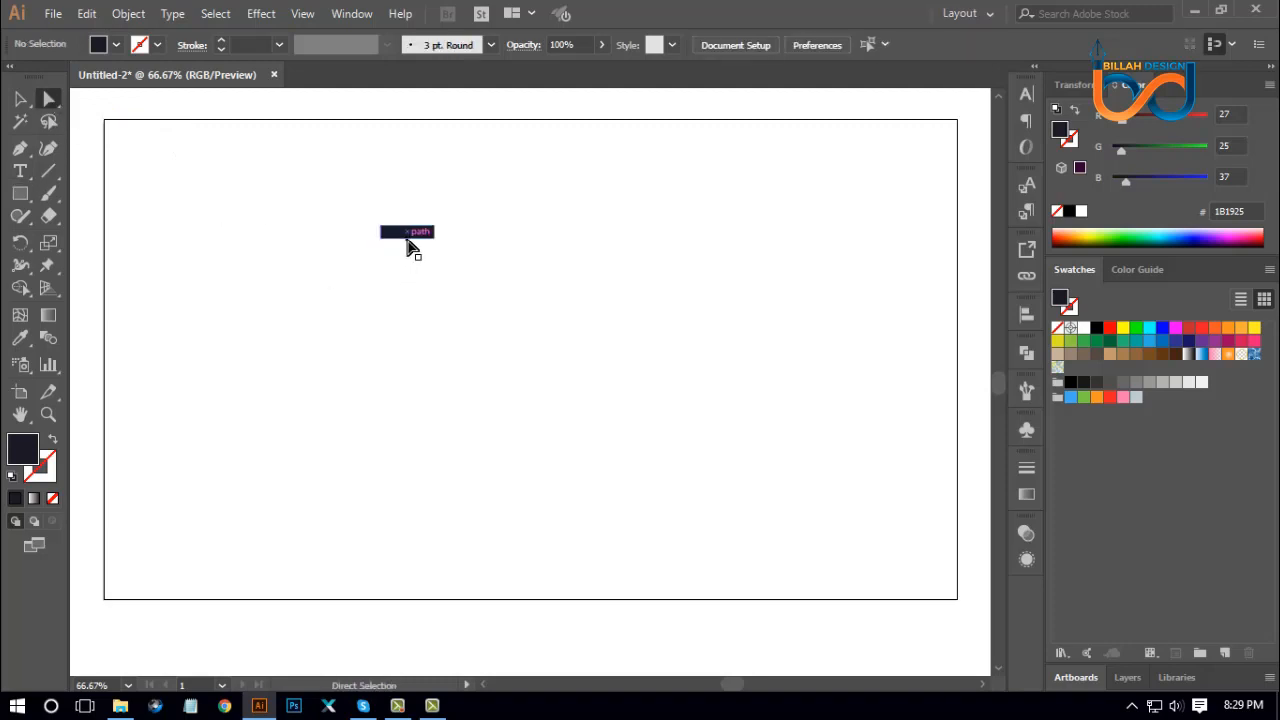
pyautogui.moveTo(407, 238); pyautogui.dragTo(490, 361)
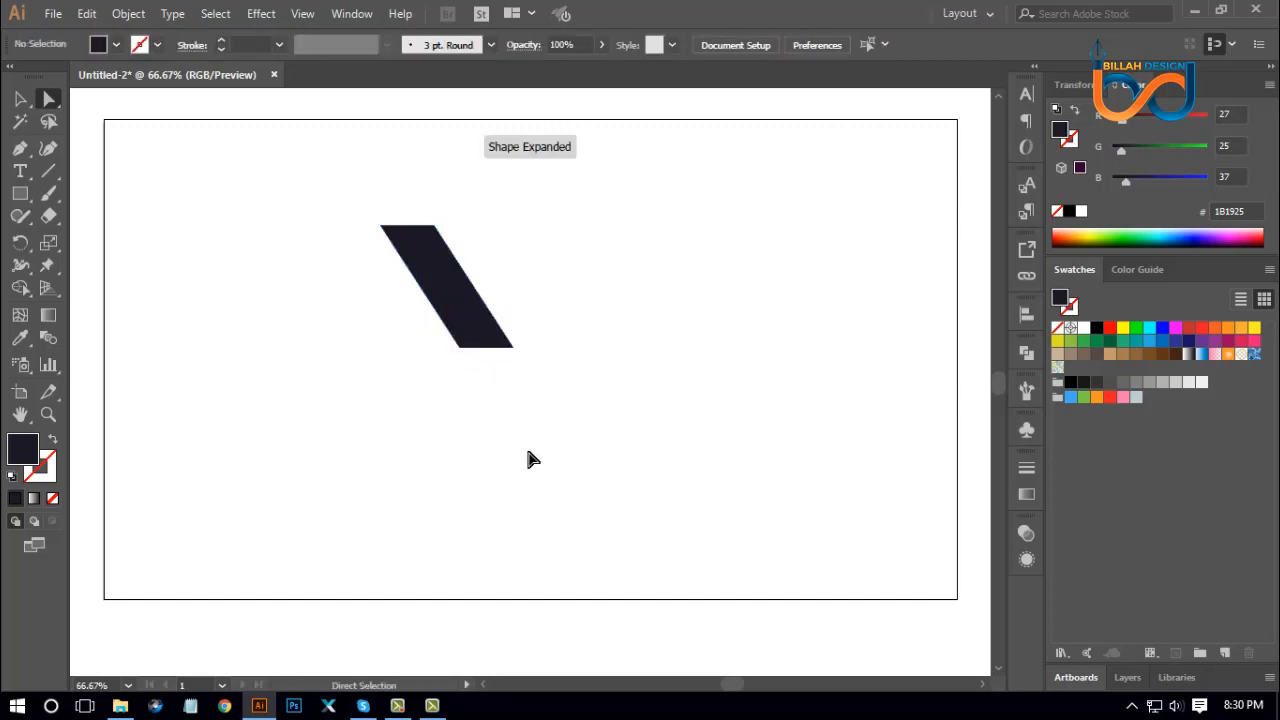
pyautogui.moveTo(451, 320); pyautogui.dragTo(399, 343)
pyautogui.press('Delete')
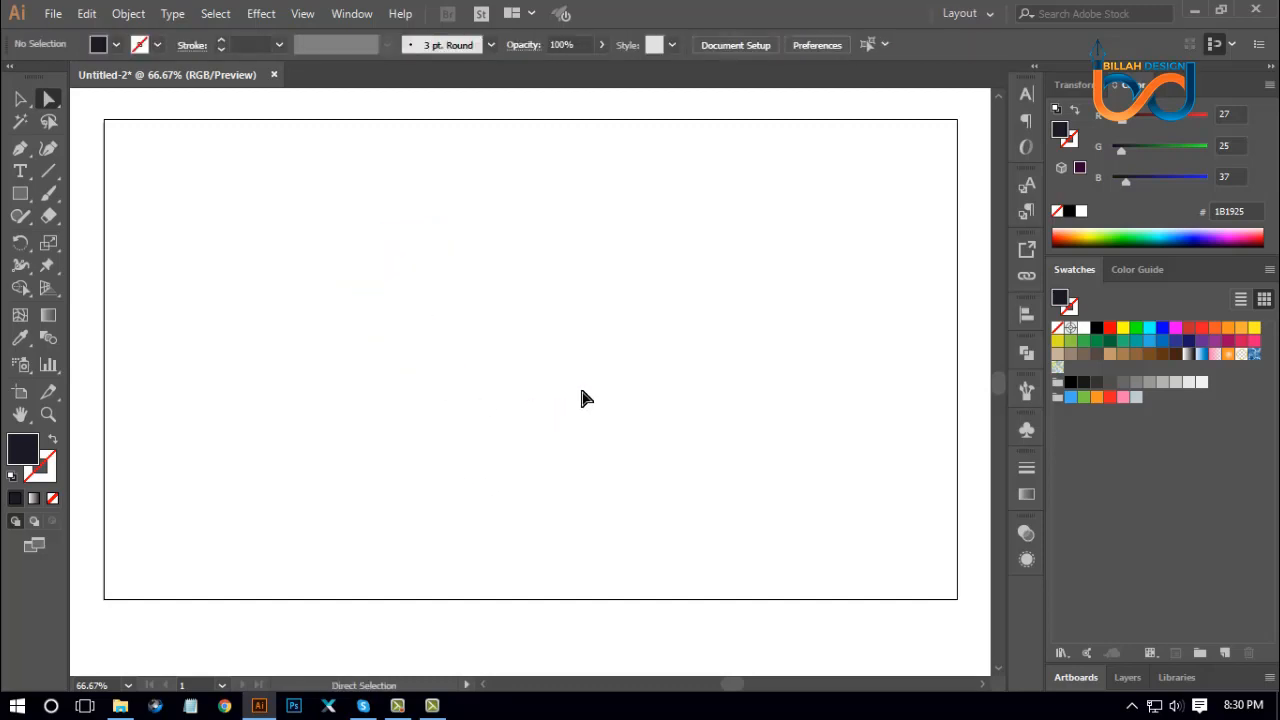
# Step: Draw a narrow upright rectangle about 59 px wide and 229 px high near the middle of the artboard
pyautogui.click(20, 193)
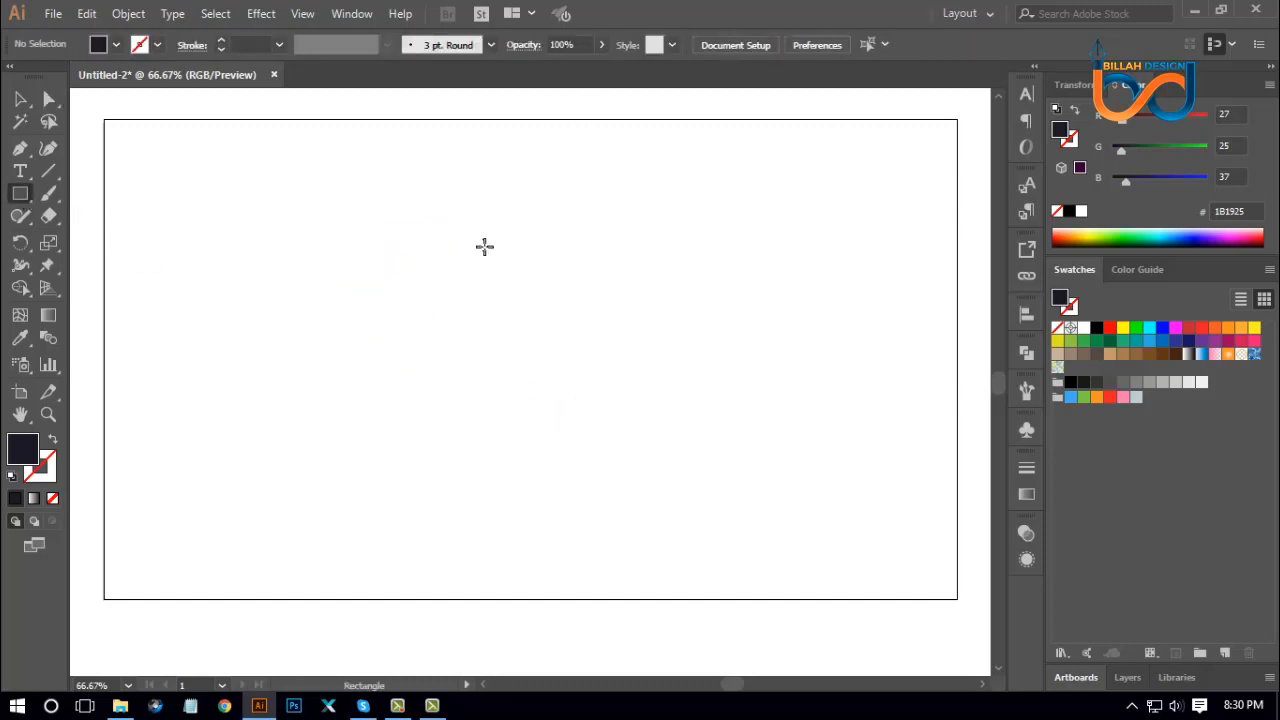
pyautogui.moveTo(487, 236); pyautogui.dragTo(522, 380)
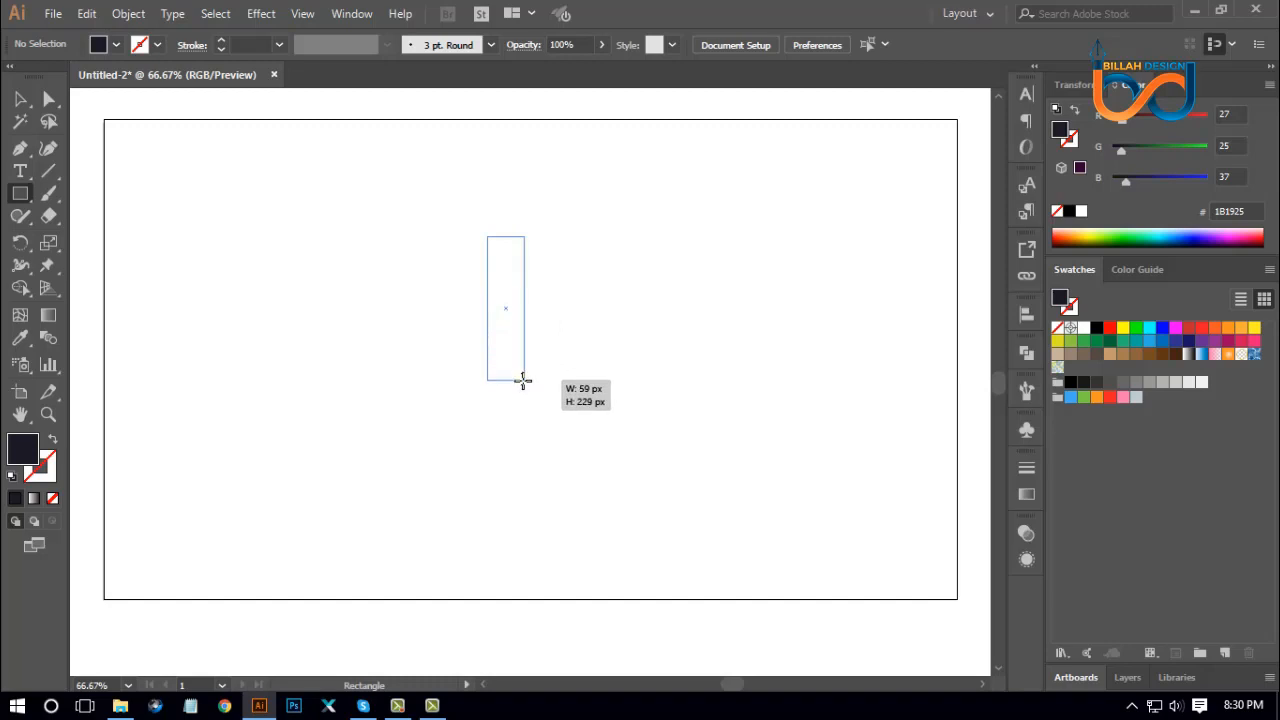
pyautogui.moveTo(444, 393); pyautogui.dragTo(444, 393)
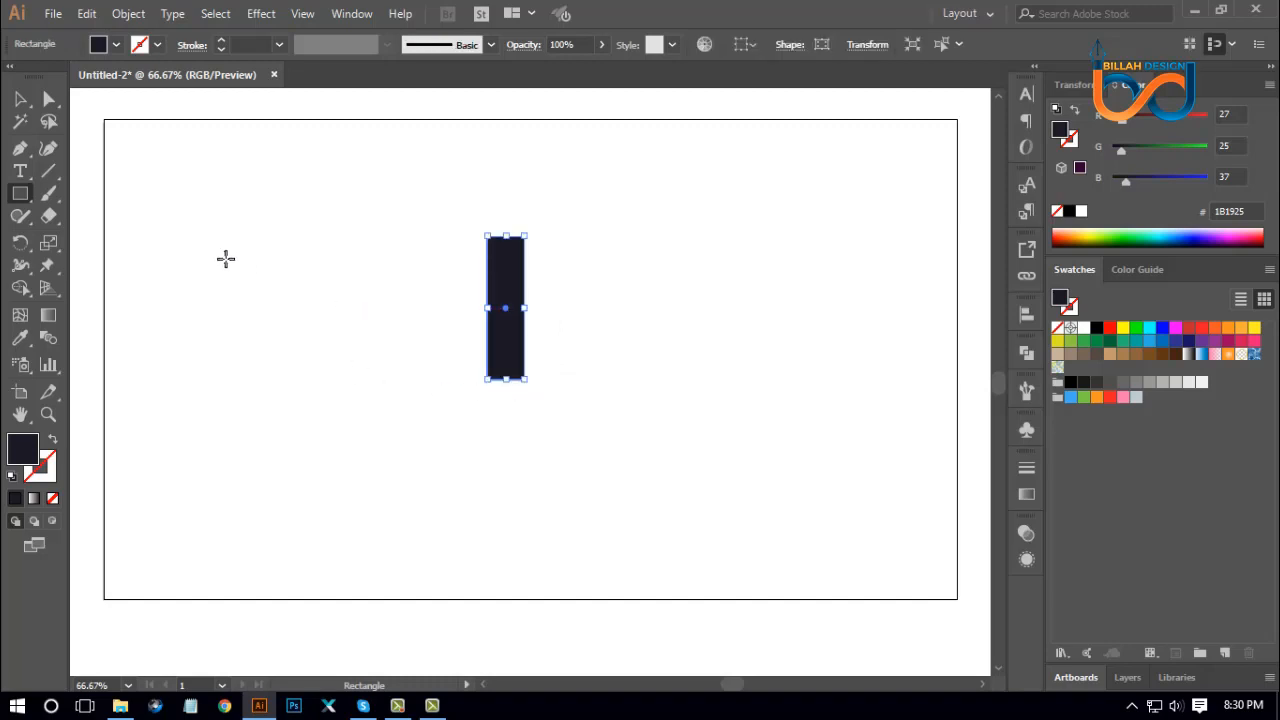
# Step: Rotate the upright rectangle by 25° about its centre
pyautogui.click(20, 100)
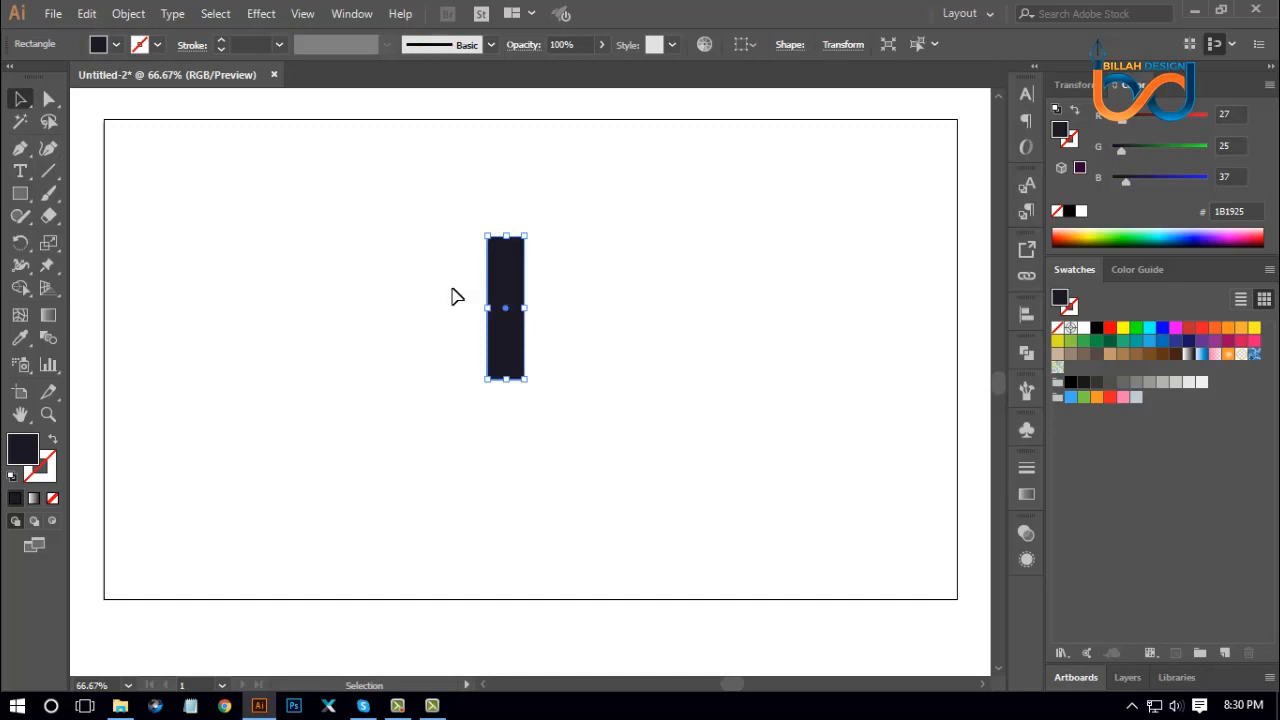
pyautogui.doubleClick(21, 243)
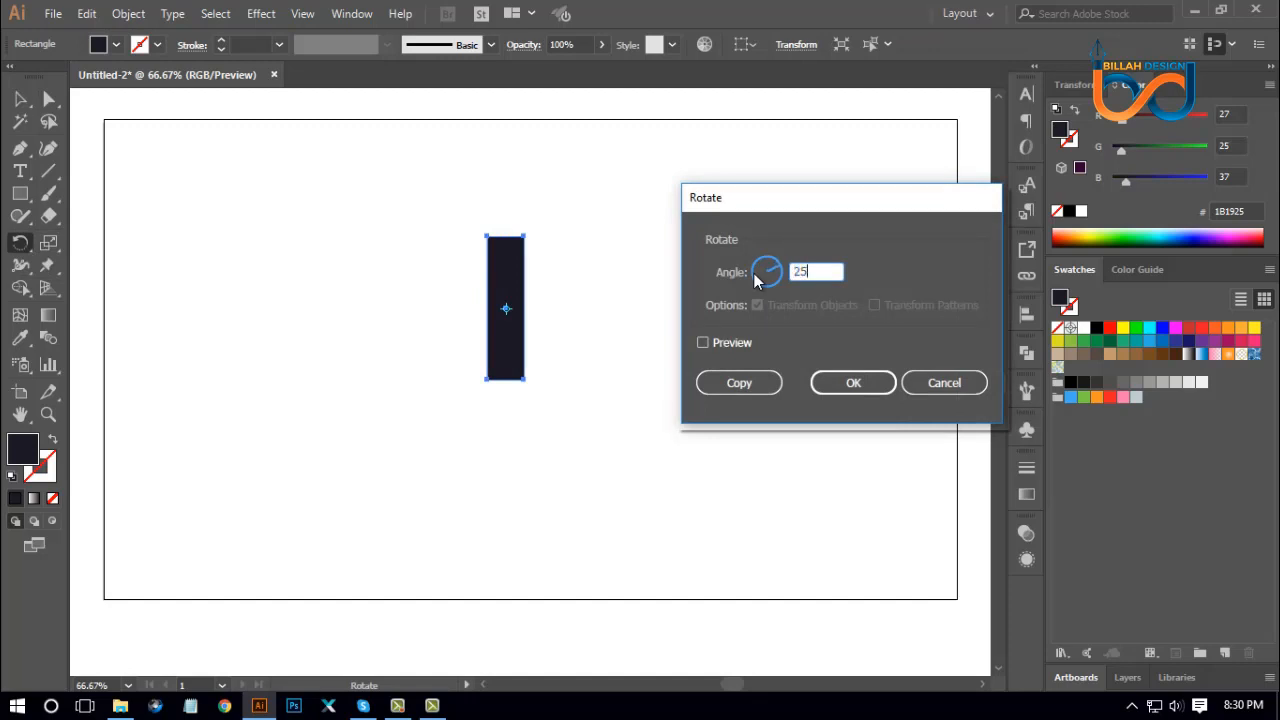
pyautogui.click(704, 343)
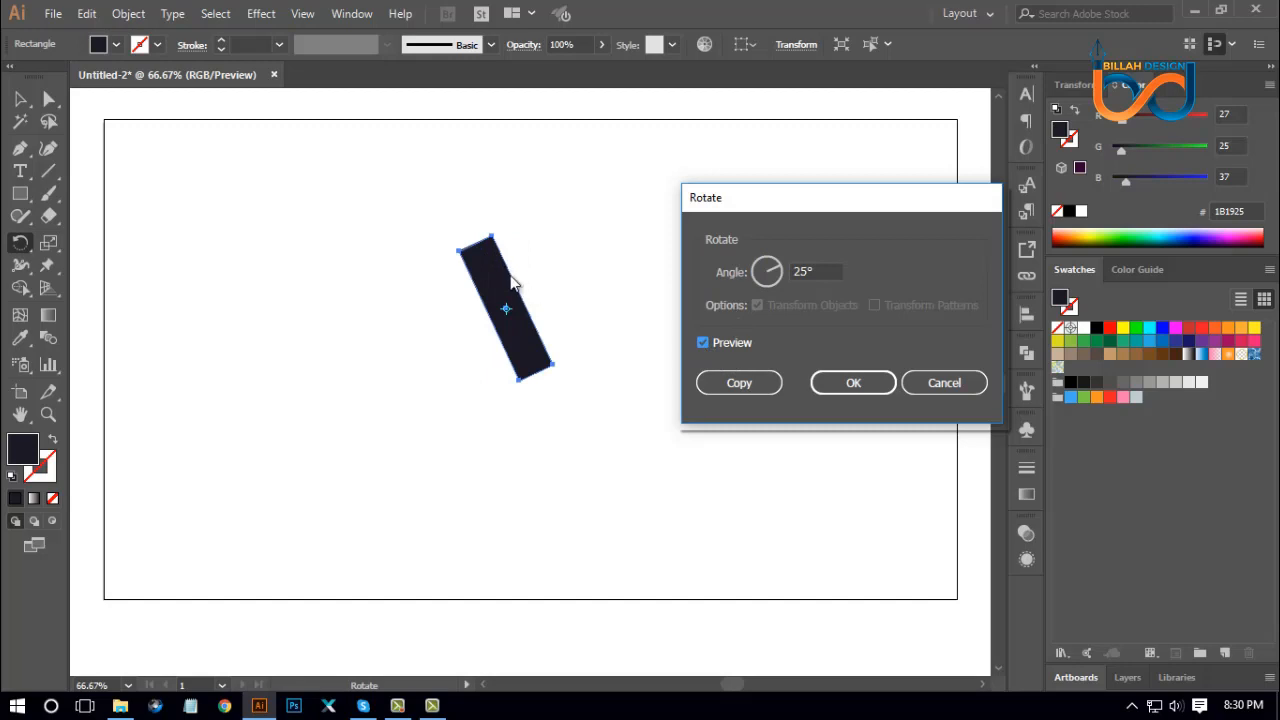
pyautogui.click(833, 386)
pyautogui.click(20, 99)
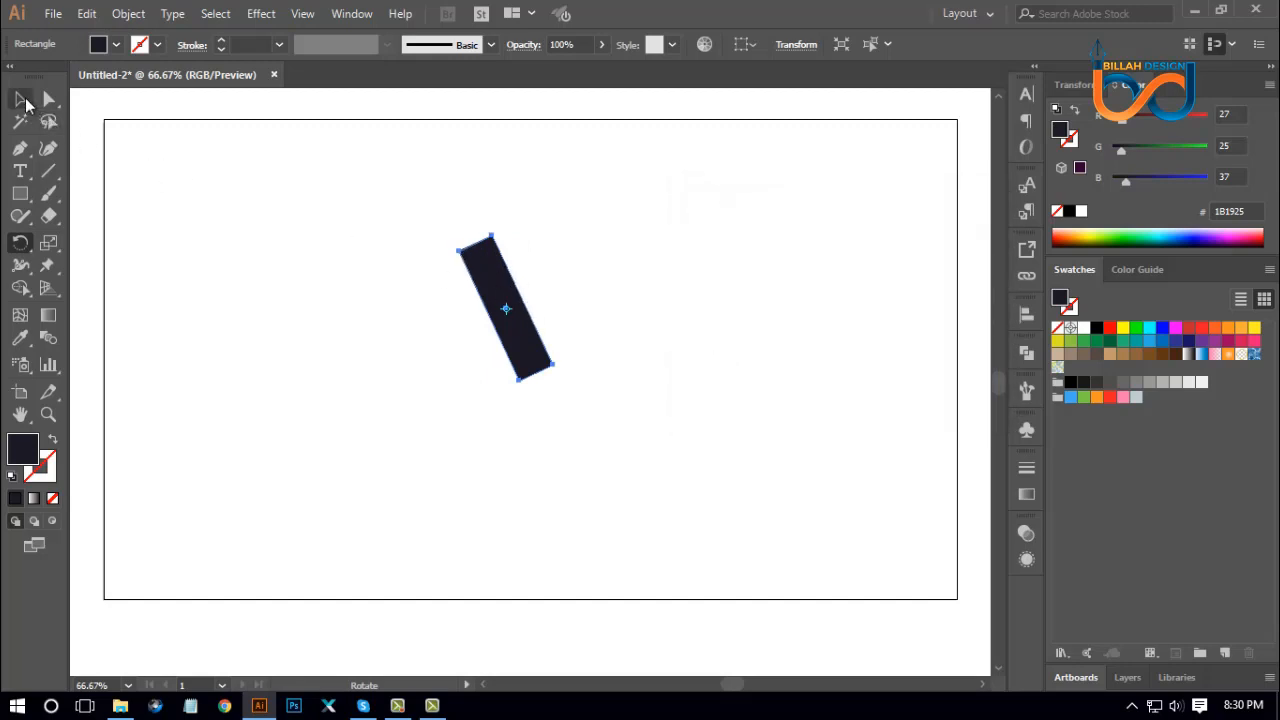
pyautogui.click(517, 449)
# Step: Draw a wide rectangle over the slanted bar's upper end and place a copy of it over the lower end
pyautogui.hotkey('ctrl', '1')
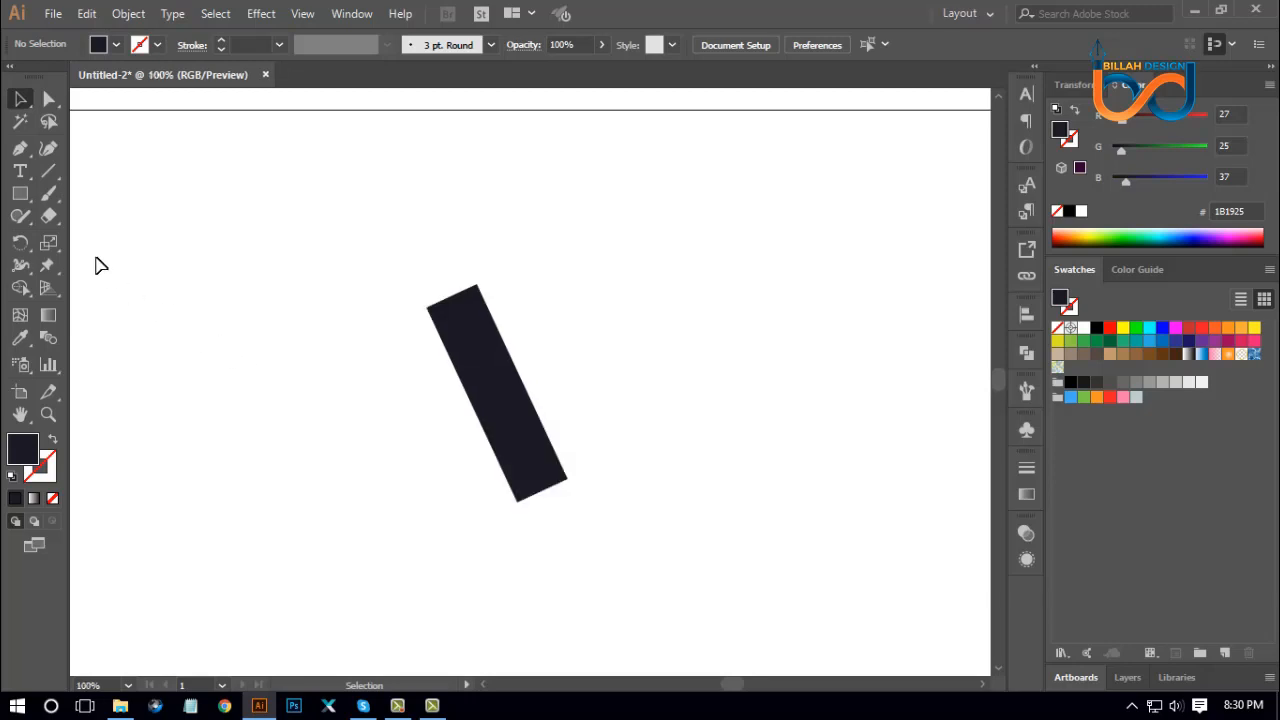
pyautogui.click(20, 193)
pyautogui.moveTo(255, 212); pyautogui.dragTo(616, 555)
pyautogui.click(20, 99)
pyautogui.click(412, 358)
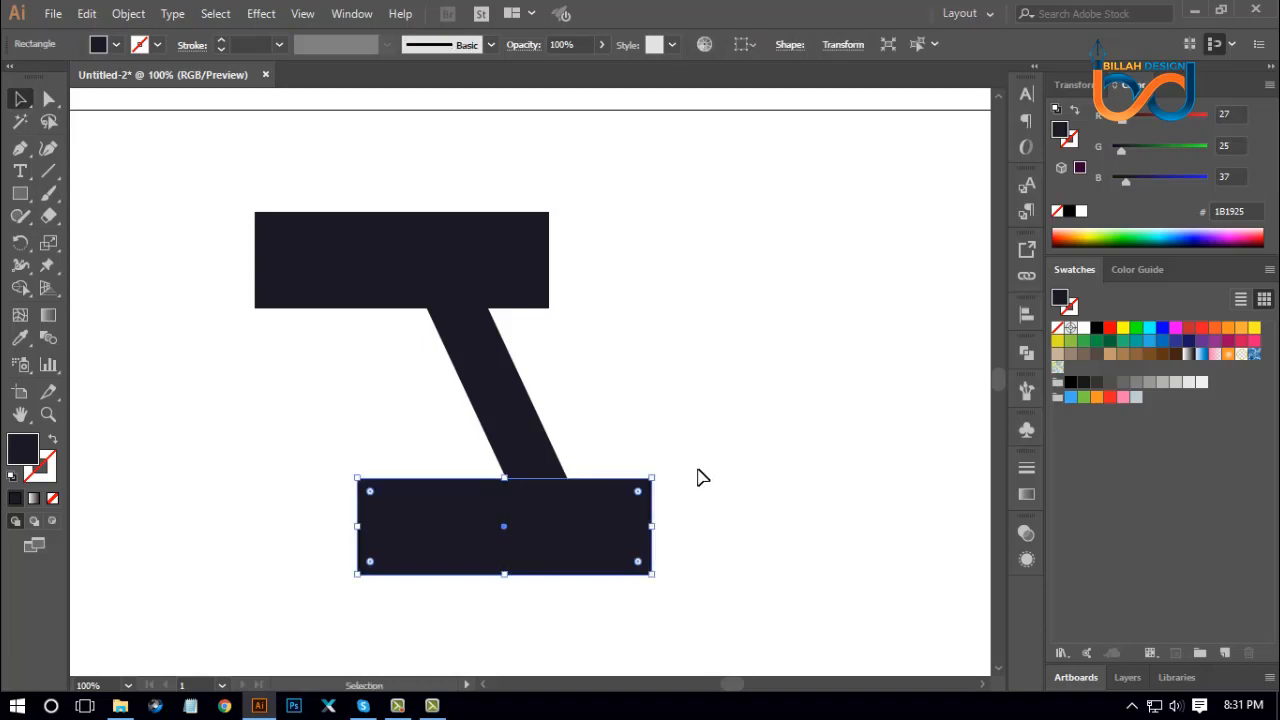
pyautogui.click(698, 471)
# Step: Subtract the two wide rectangles from the slanted bar with Minus Front so its ends are cut horizontally
pyautogui.moveTo(622, 218); pyautogui.dragTo(465, 548)
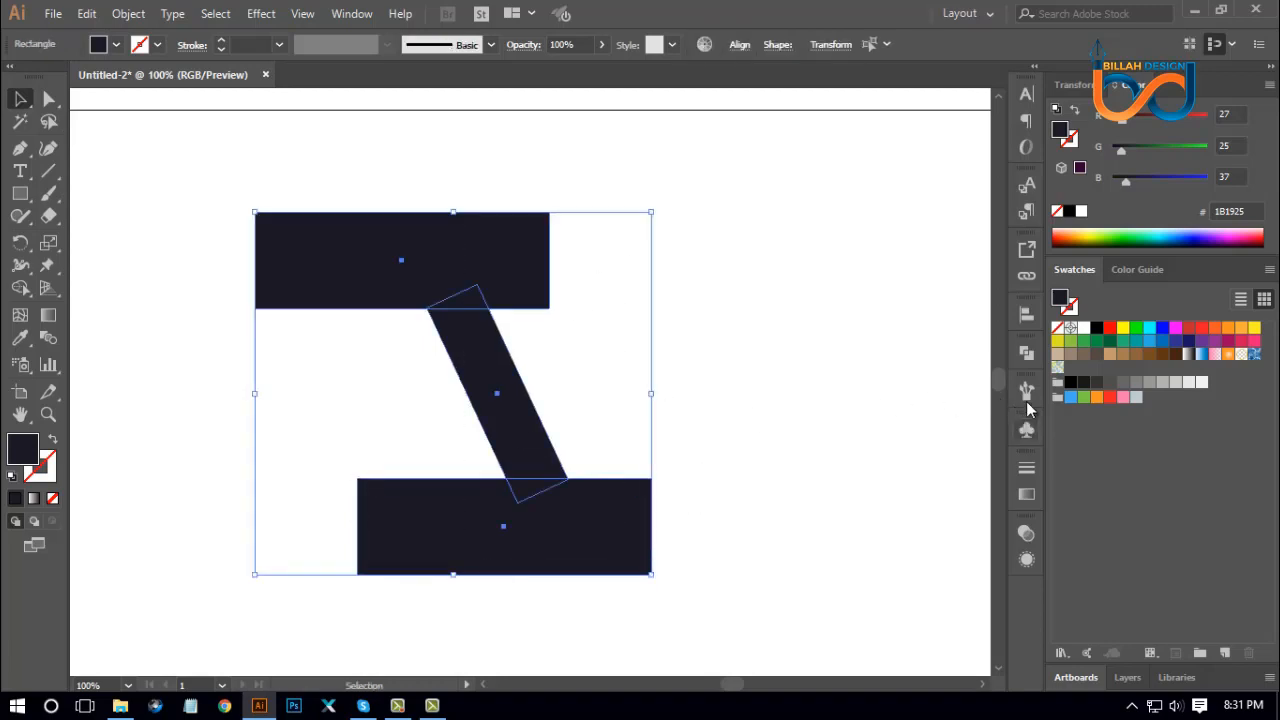
pyautogui.click(1028, 354)
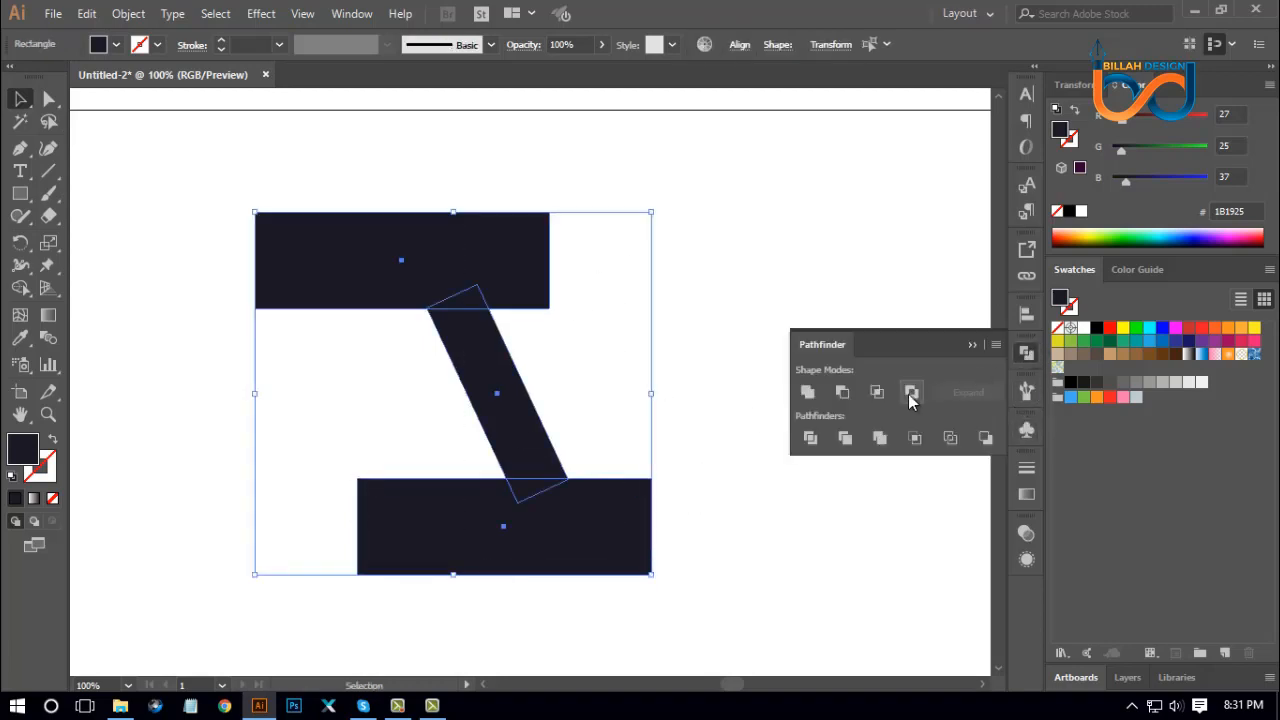
pyautogui.click(845, 392)
pyautogui.click(1030, 356)
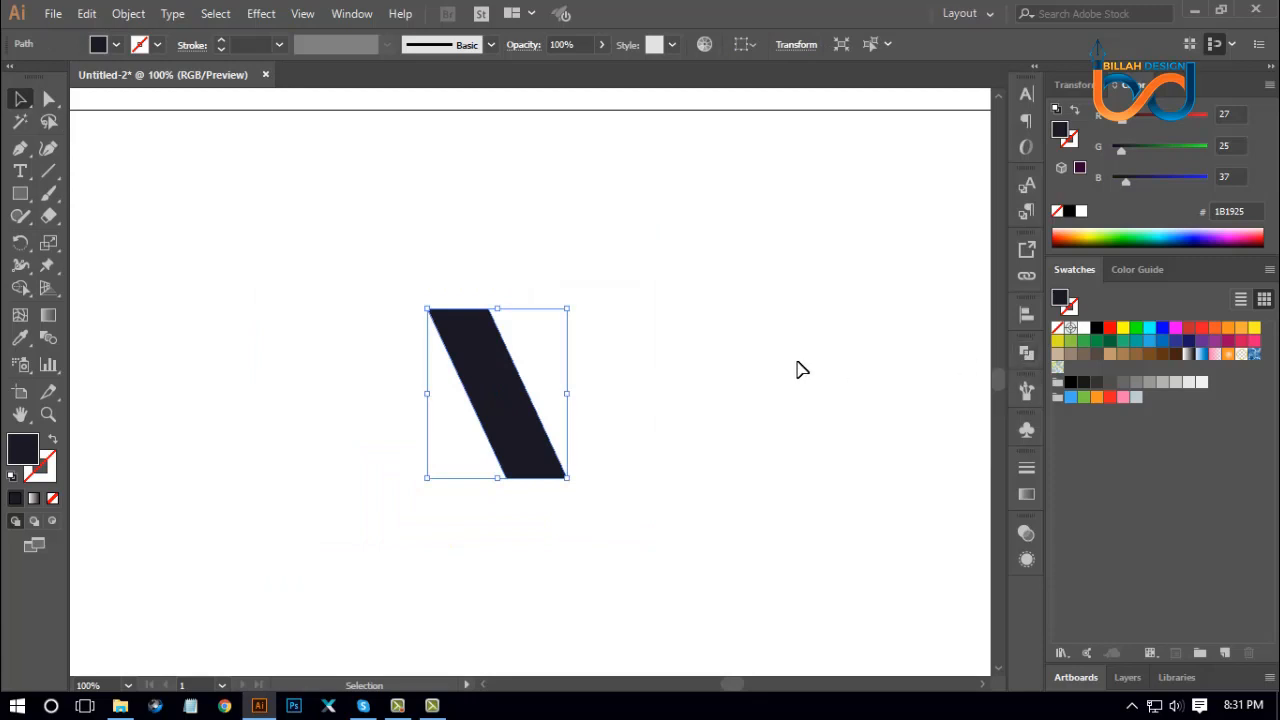
pyautogui.click(760, 430)
# Step: Draw a thin rectangle on top of the slanted bar, spanning exactly the width of its upper edge
pyautogui.moveTo(686, 480); pyautogui.dragTo(678, 464)
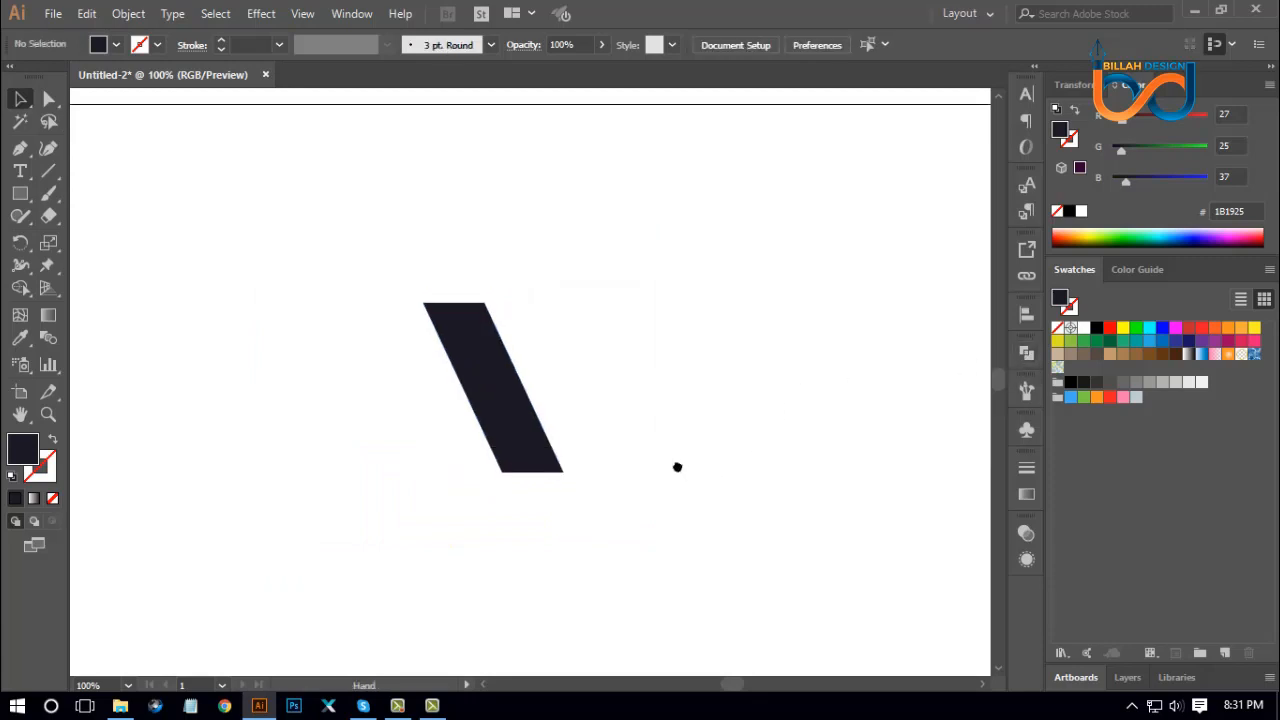
pyautogui.hotkey('ctrl', '+')
pyautogui.hotkey('ctrl', '+')
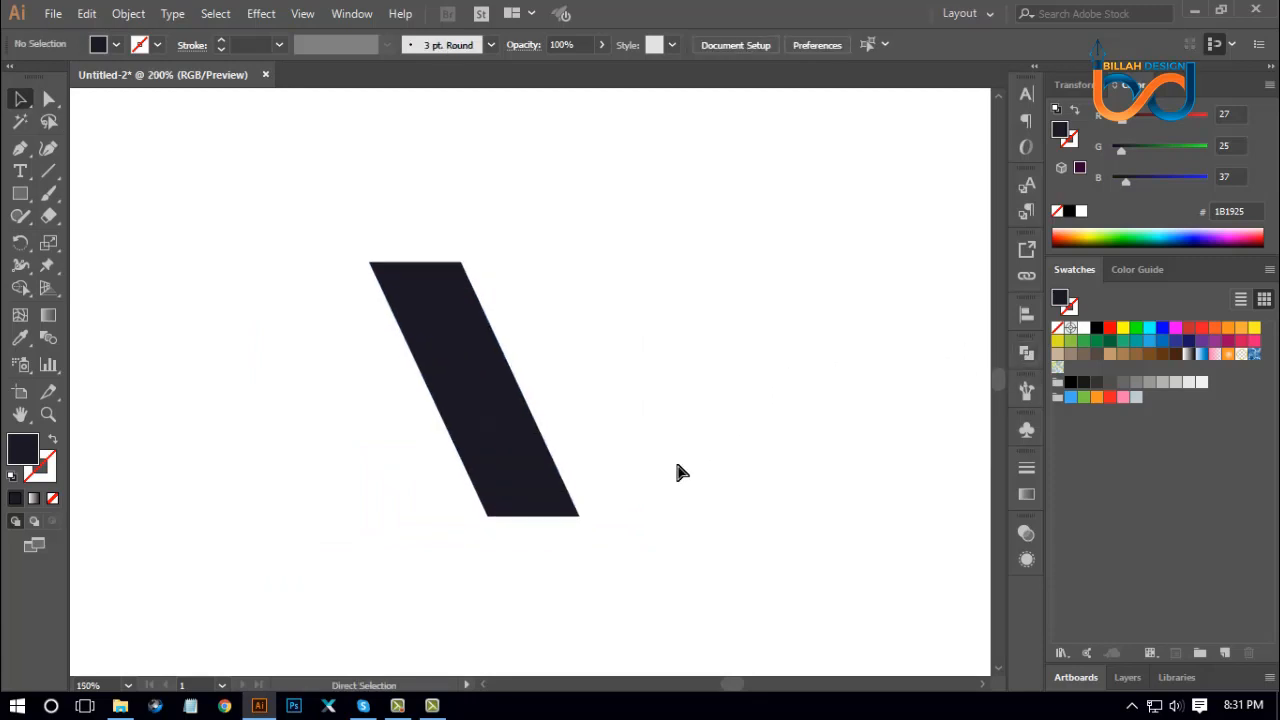
pyautogui.moveTo(562, 303); pyautogui.dragTo(584, 355)
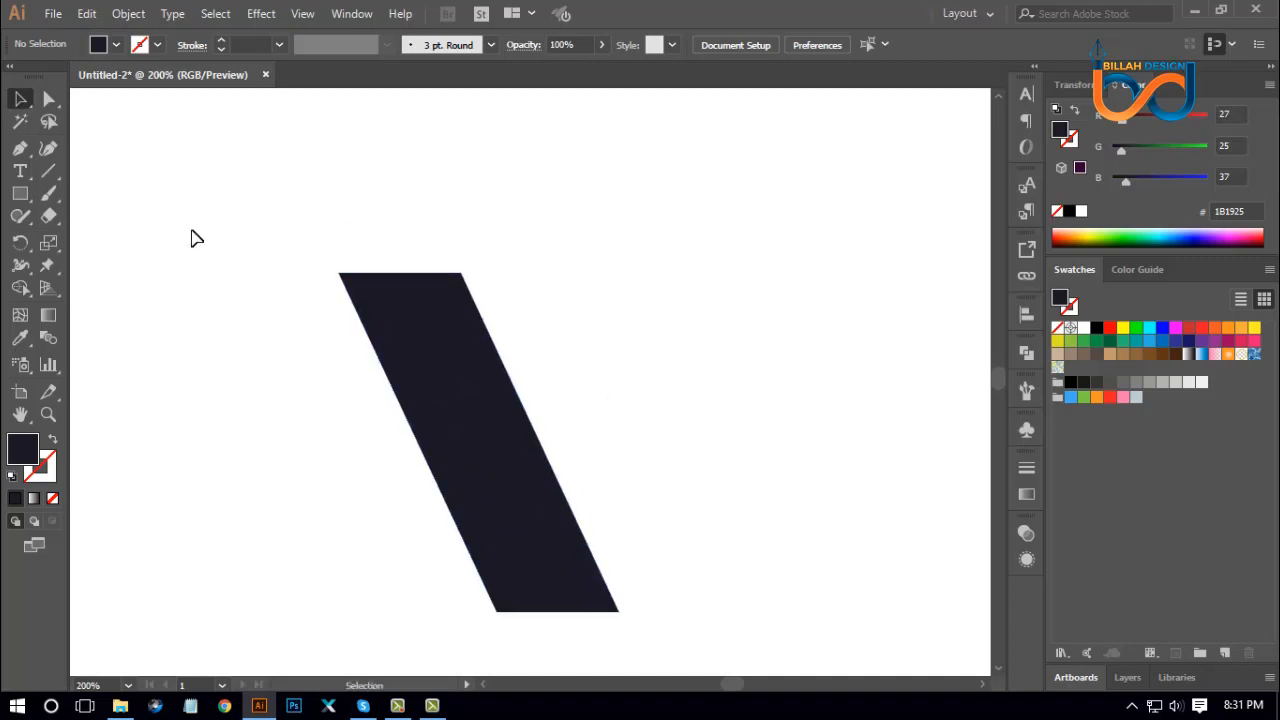
pyautogui.click(20, 194)
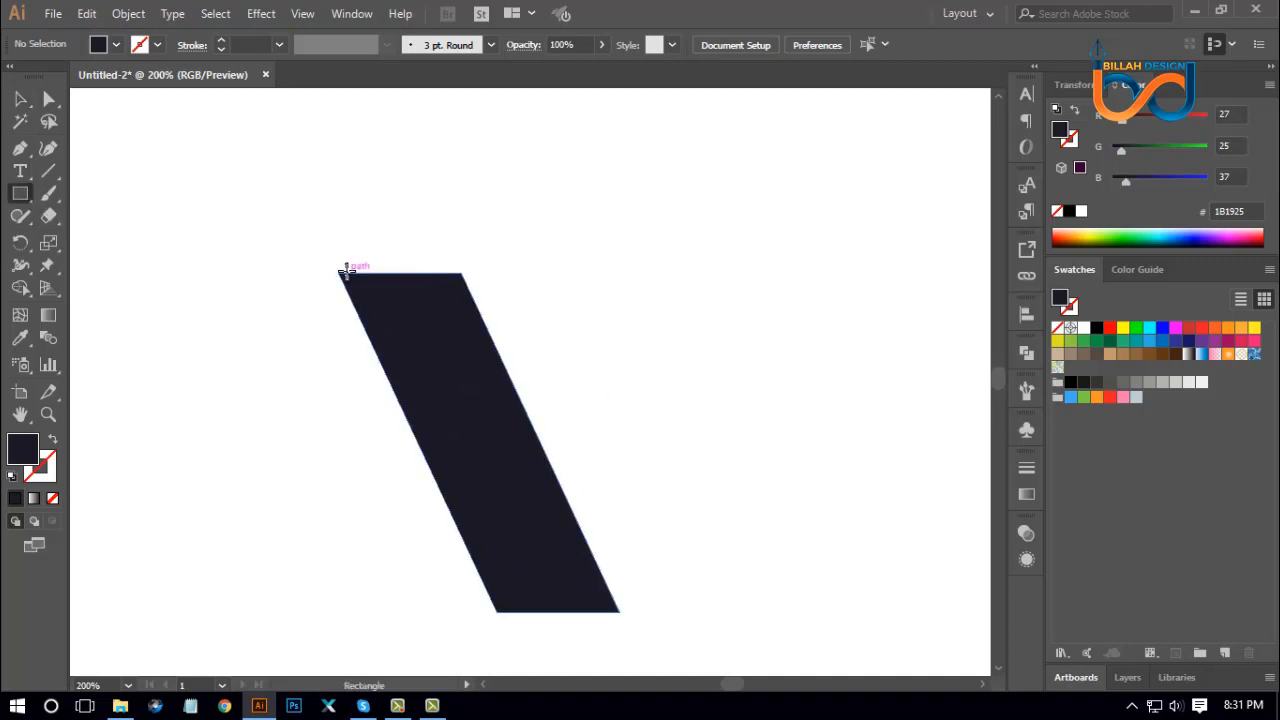
pyautogui.moveTo(338, 273); pyautogui.dragTo(462, 257)
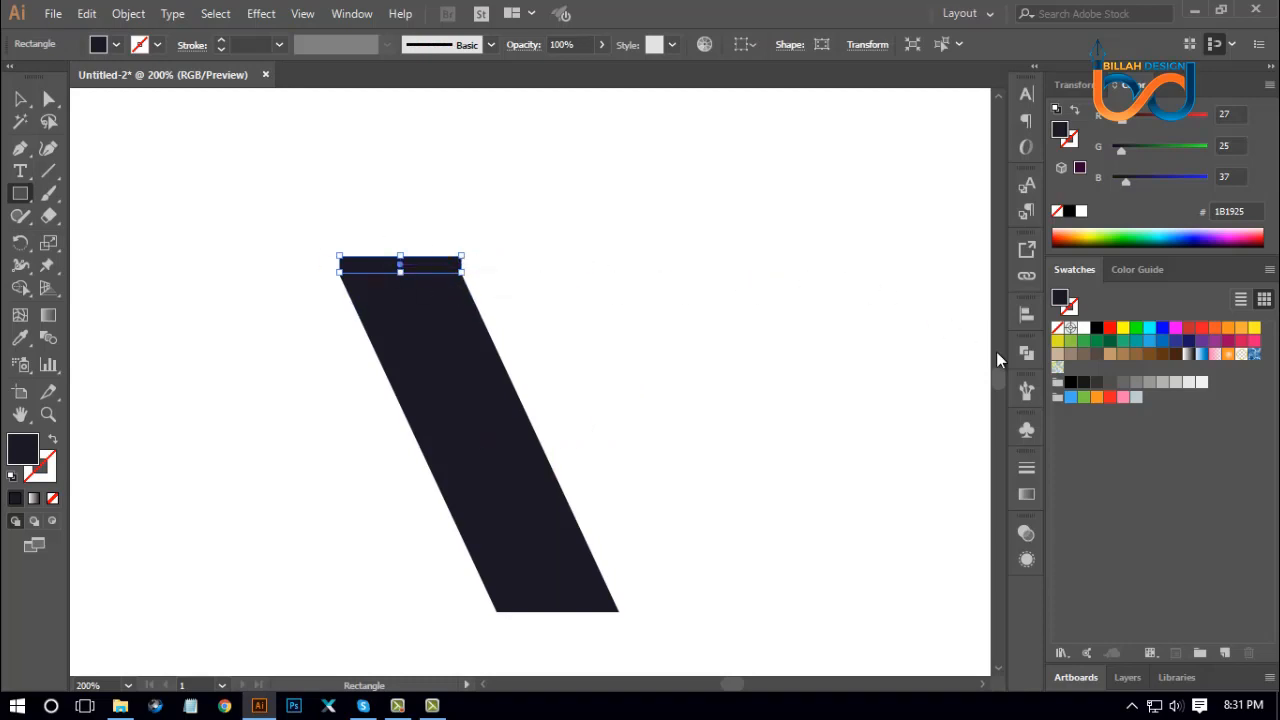
# Step: Turn the thin rectangle into a plain path with Divide and widen it evenly past both sides of the bar
pyautogui.click(1026, 352)
pyautogui.click(811, 439)
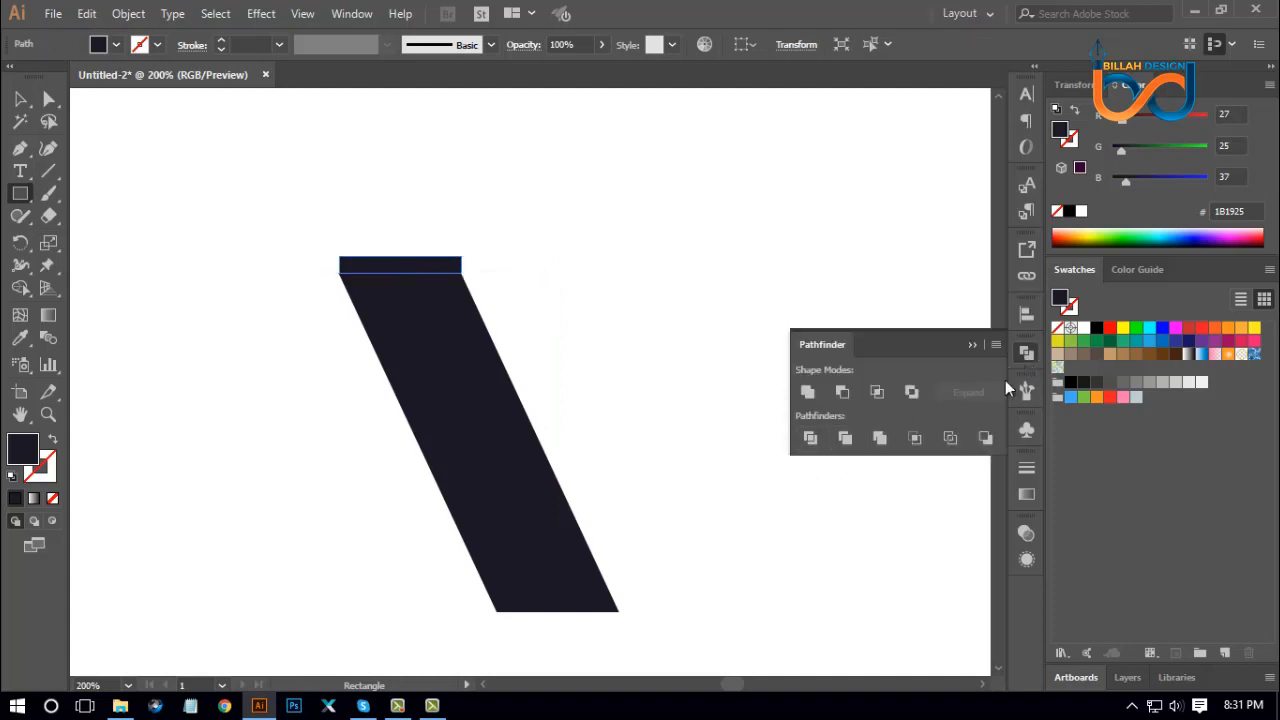
pyautogui.click(1026, 354)
pyautogui.click(22, 99)
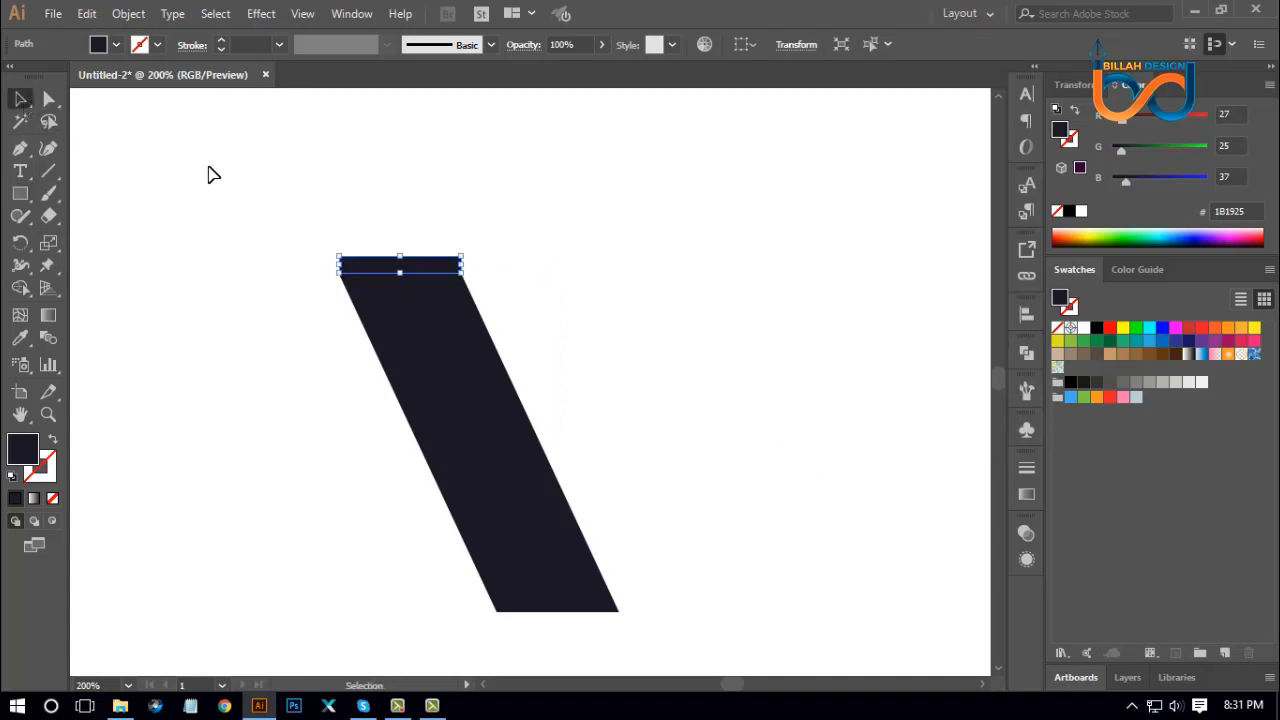
pyautogui.moveTo(463, 266); pyautogui.dragTo(488, 265)
pyautogui.click(653, 355)
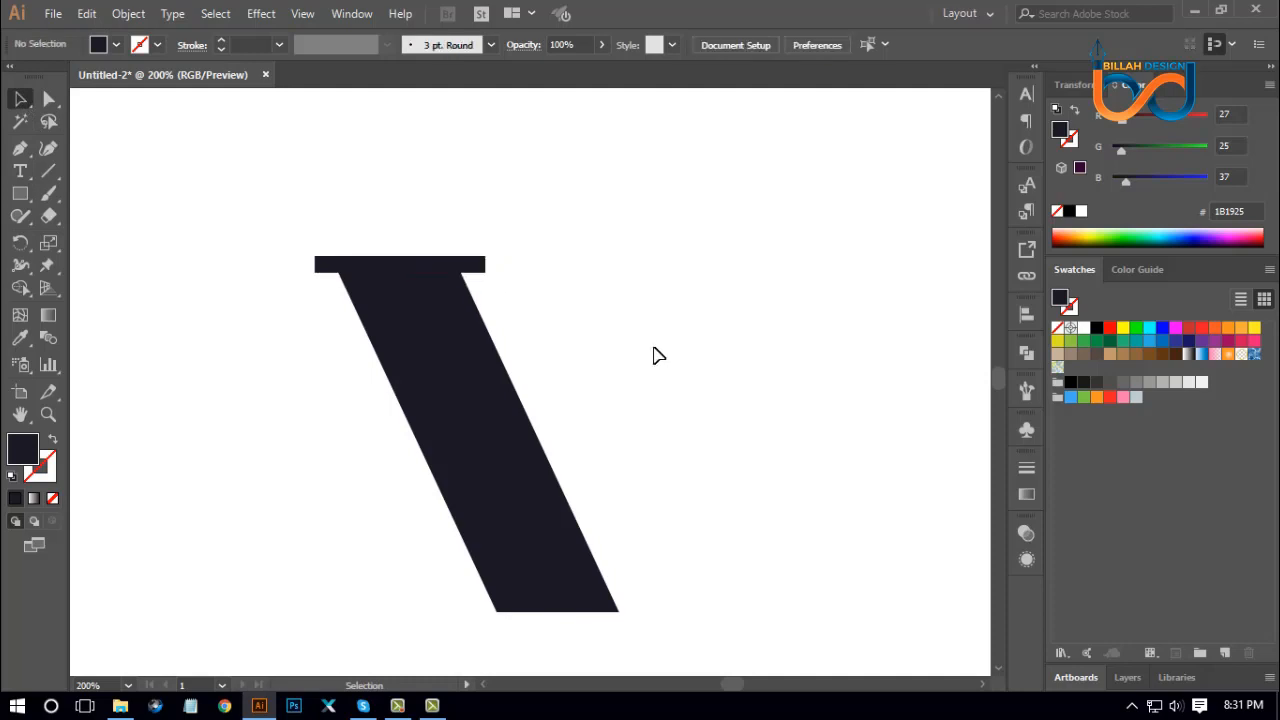
# Step: Unite the thin top strip and the slanted bar into one shape
pyautogui.scroll(-2, 640, 390)
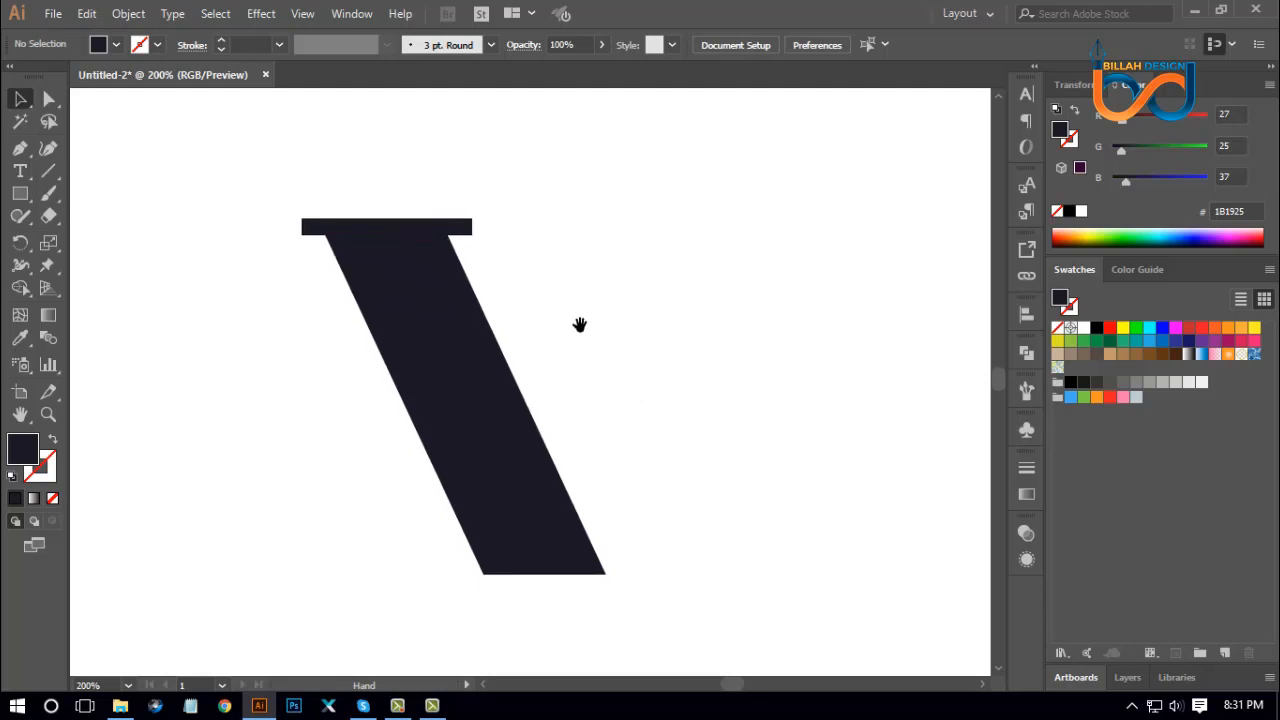
pyautogui.moveTo(519, 190); pyautogui.dragTo(389, 281)
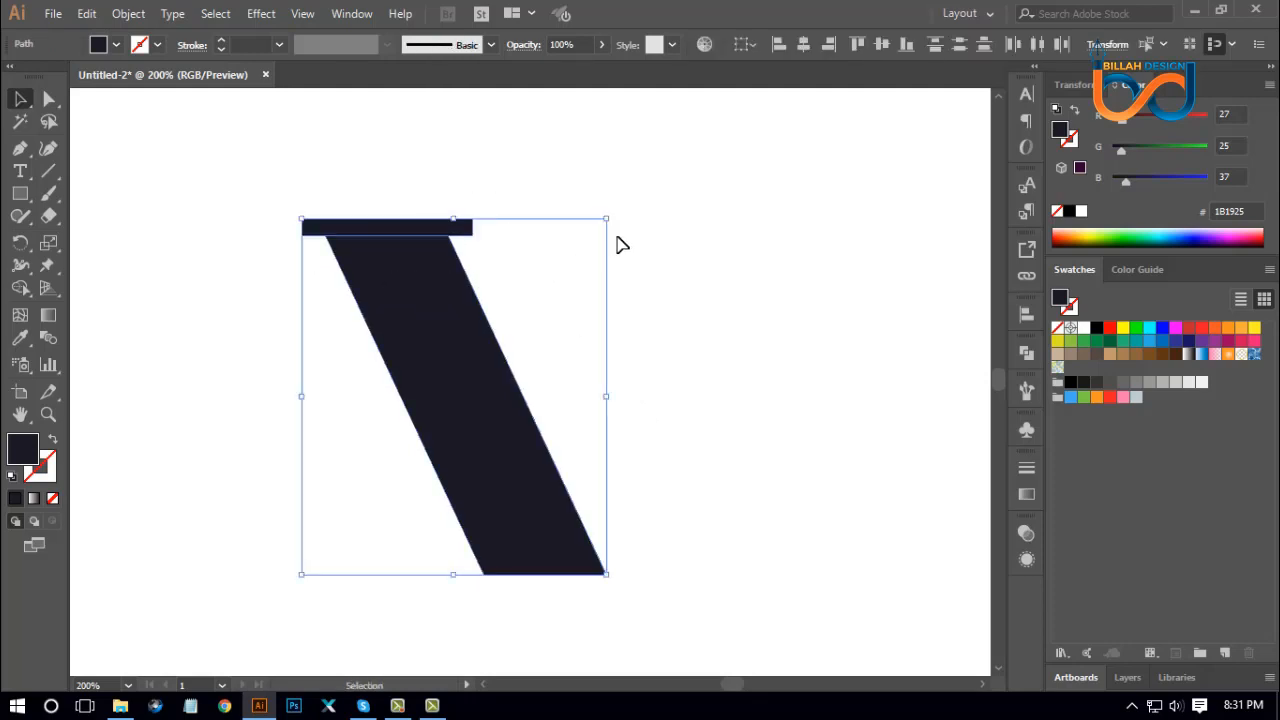
pyautogui.click(1027, 355)
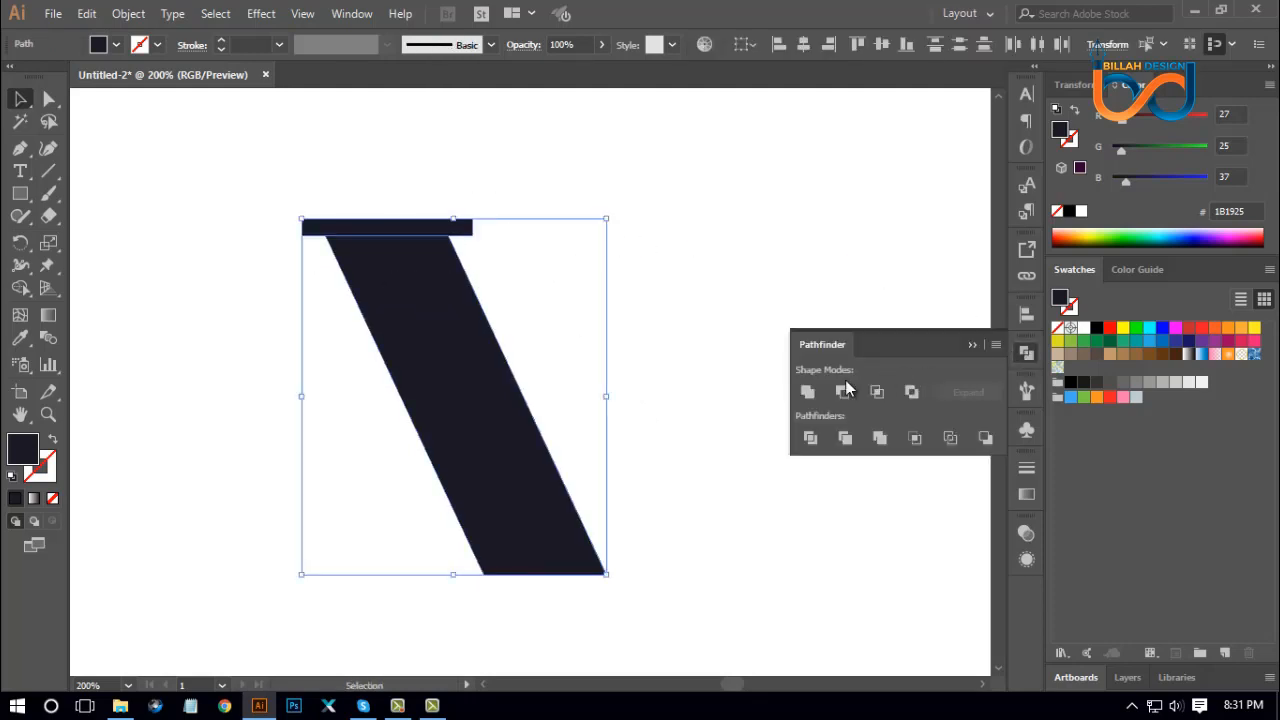
pyautogui.click(1020, 358)
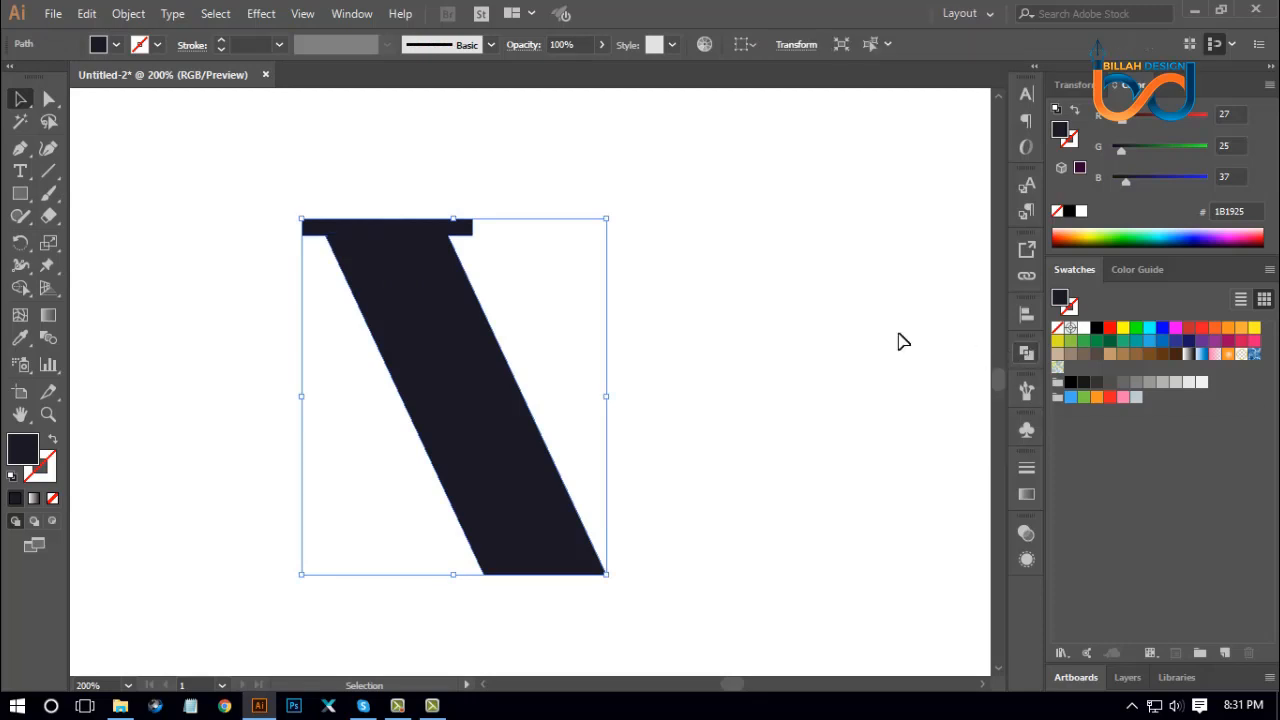
pyautogui.click(604, 297)
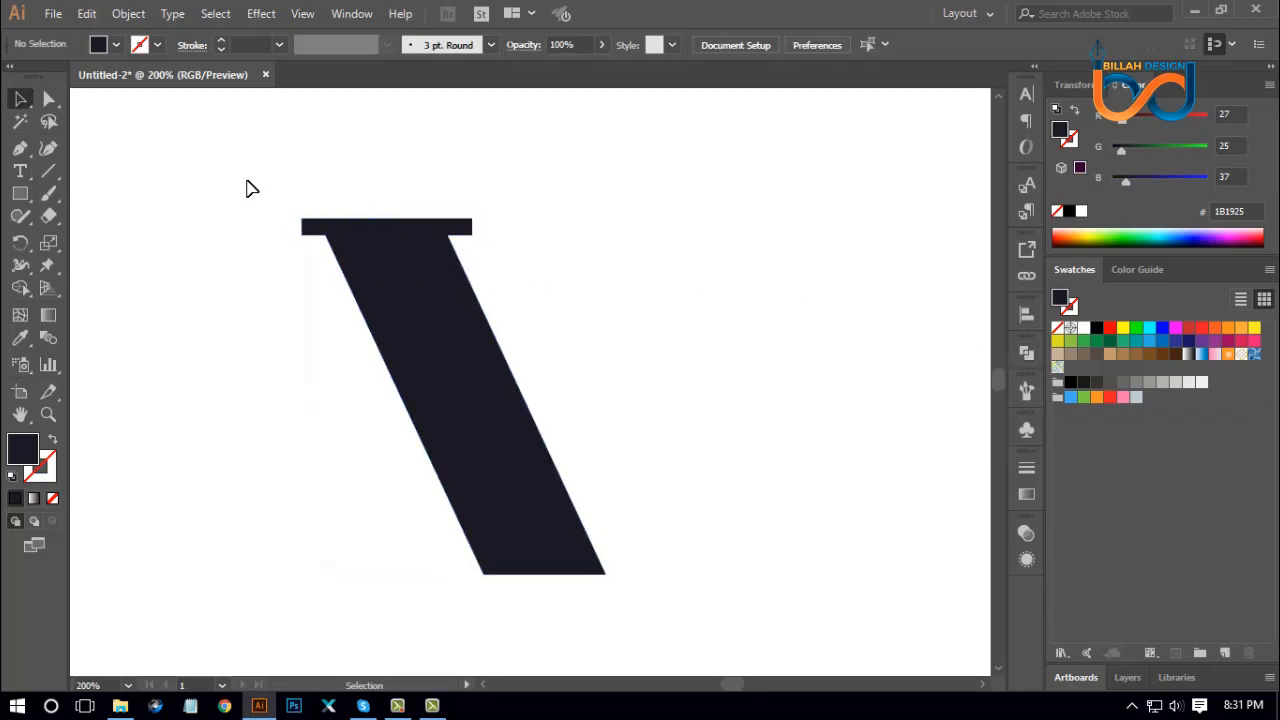
# Step: Round the two inner corners where the top strip meets the left and right sides of the slanted bar
pyautogui.click(50, 104)
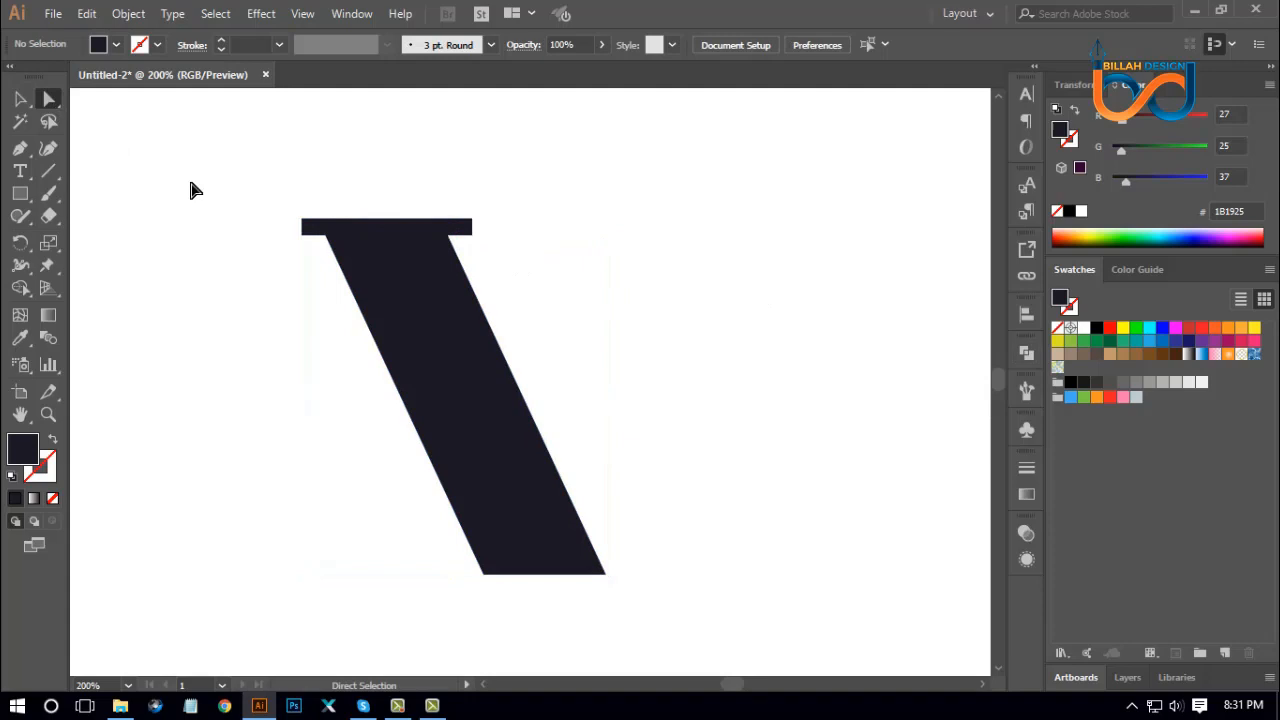
pyautogui.click(327, 237)
pyautogui.moveTo(314, 257); pyautogui.dragTo(260, 405)
pyautogui.click(254, 428)
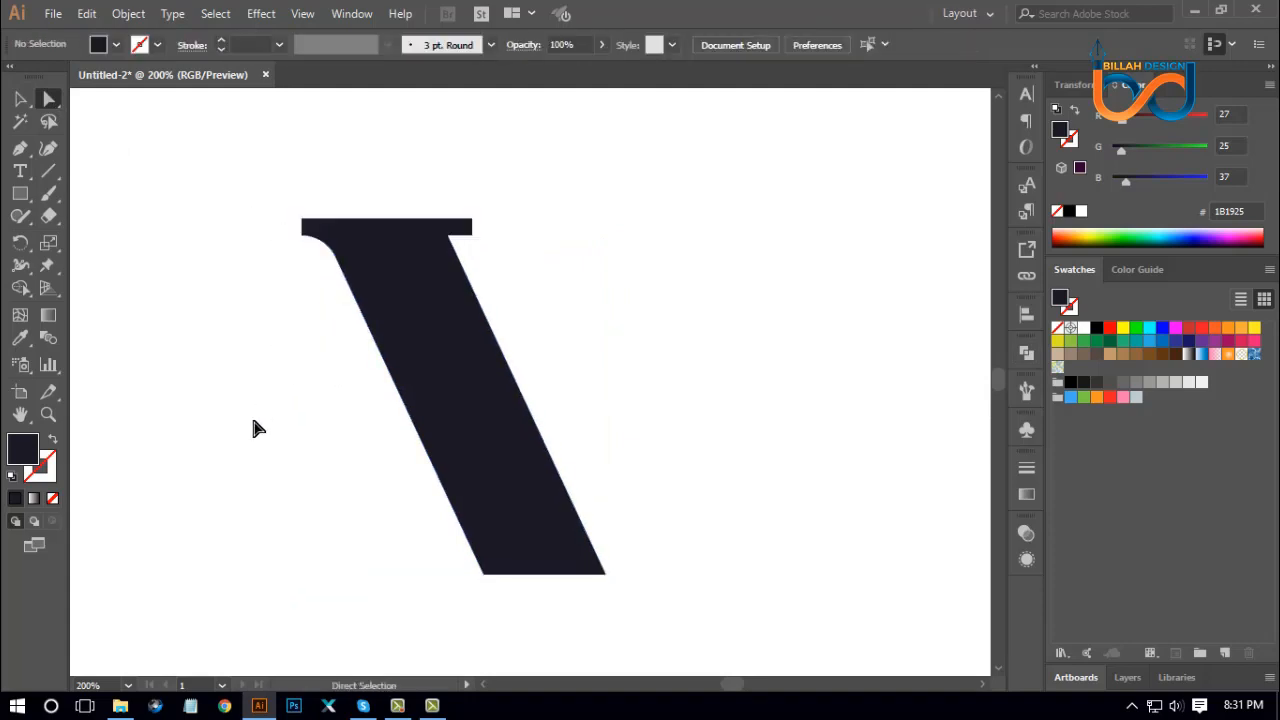
pyautogui.click(448, 235)
pyautogui.moveTo(466, 251); pyautogui.dragTo(592, 318)
pyautogui.click(688, 410)
pyautogui.hscroll(1, 689, 396)
pyautogui.hotkey('ctrl', '-')
pyautogui.scroll(-3, 697, 413)
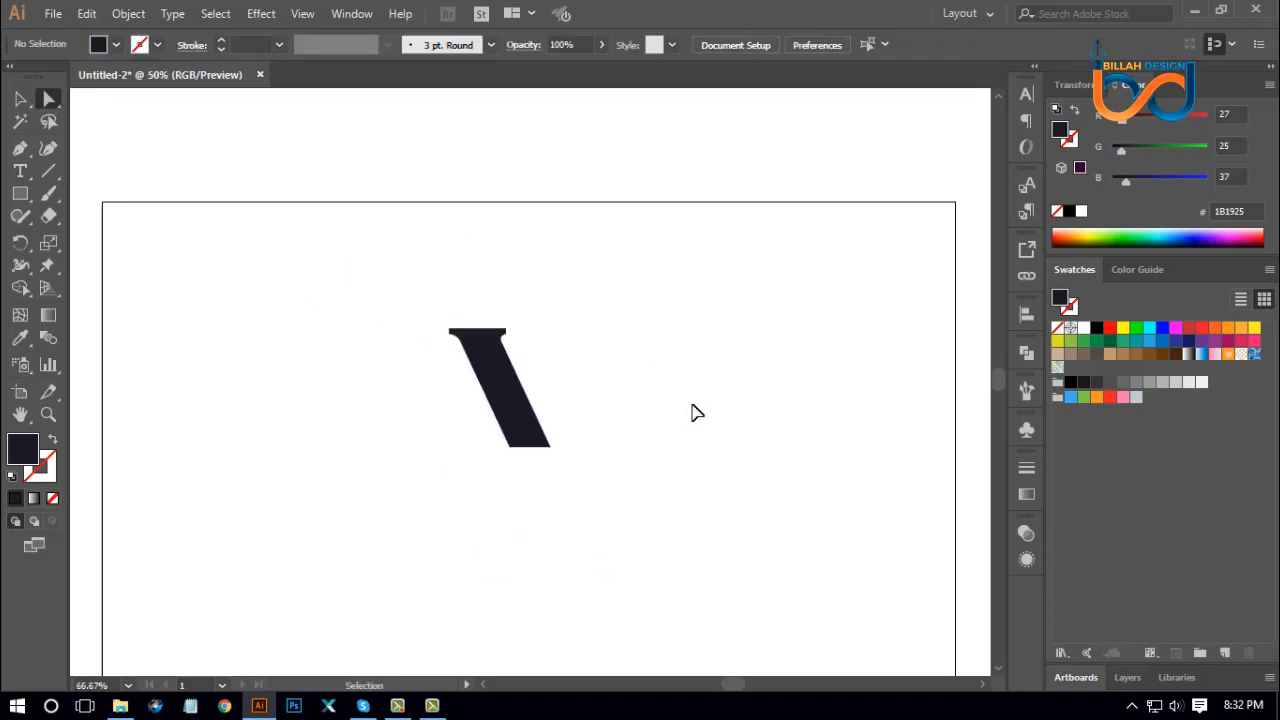
pyautogui.scroll(3, 549, 391)
pyautogui.press('v')
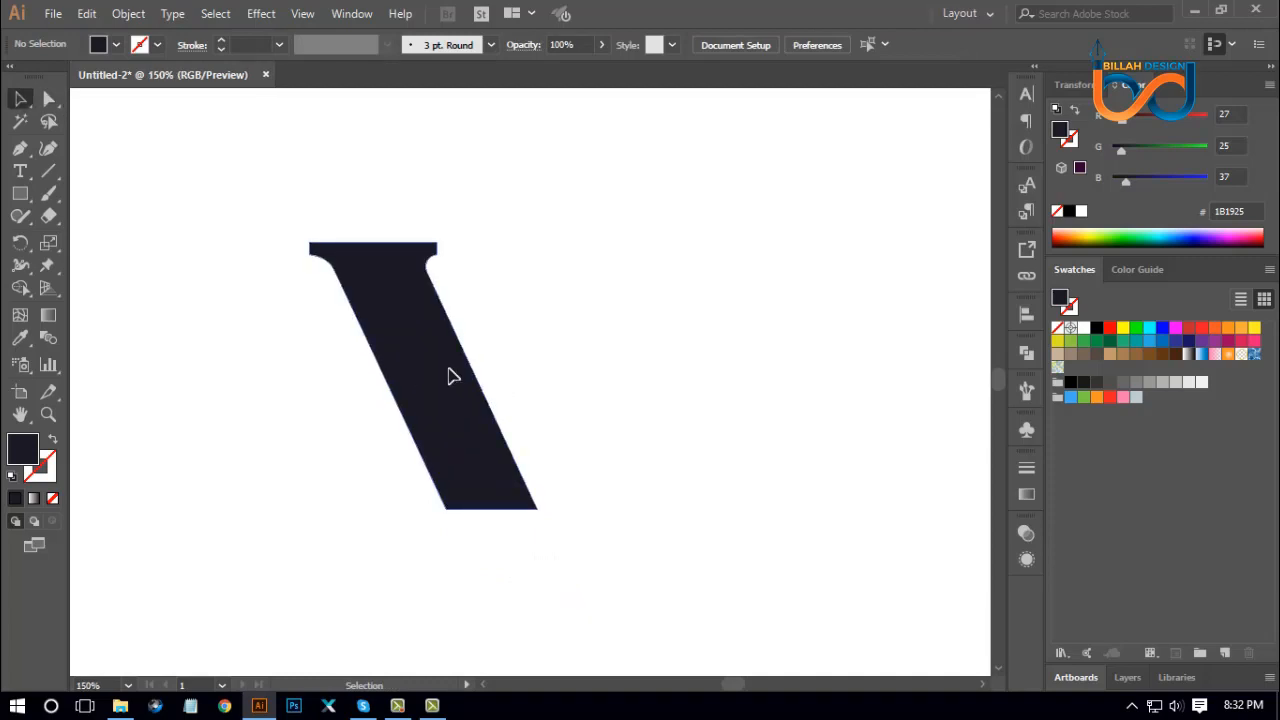
pyautogui.moveTo(448, 375); pyautogui.dragTo(590, 377)
pyautogui.click(752, 440)
pyautogui.hotkey('ctrl', 'z')
# Step: Create a mirrored copy of the serif bar by reflecting it across the vertical axis
pyautogui.click(419, 328)
pyautogui.rightClick(417, 327)
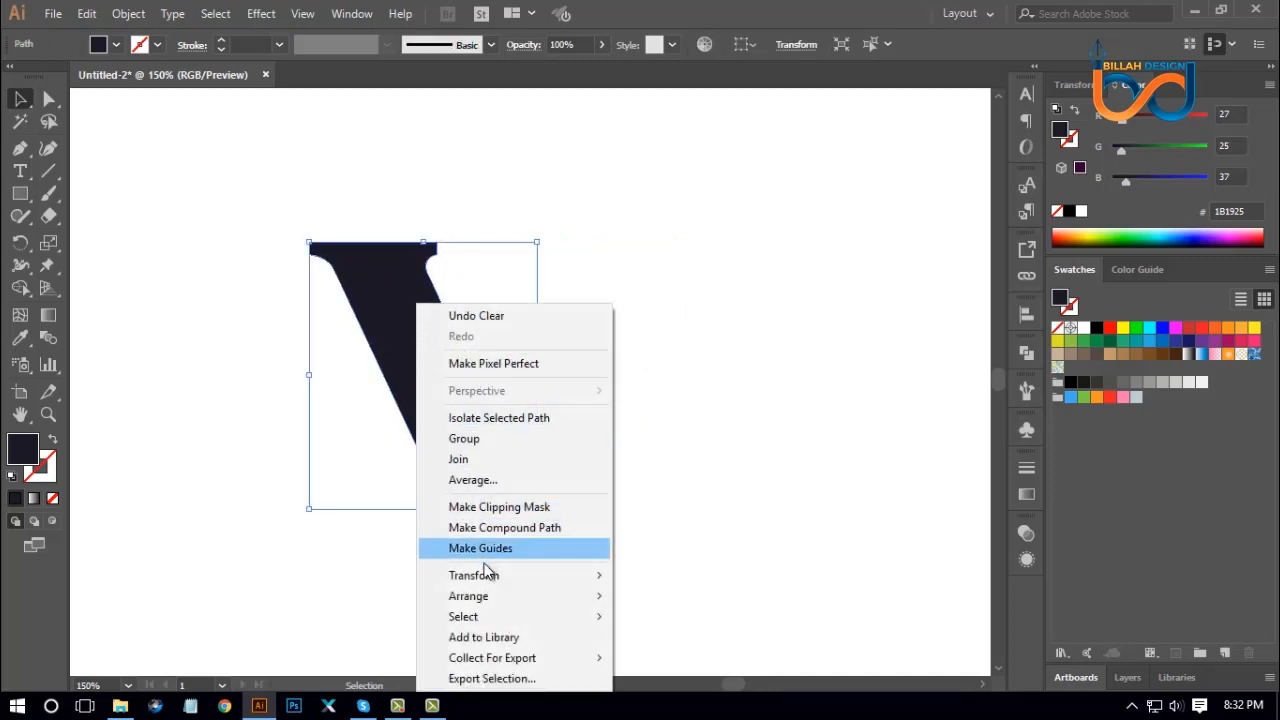
pyautogui.moveTo(484, 581)
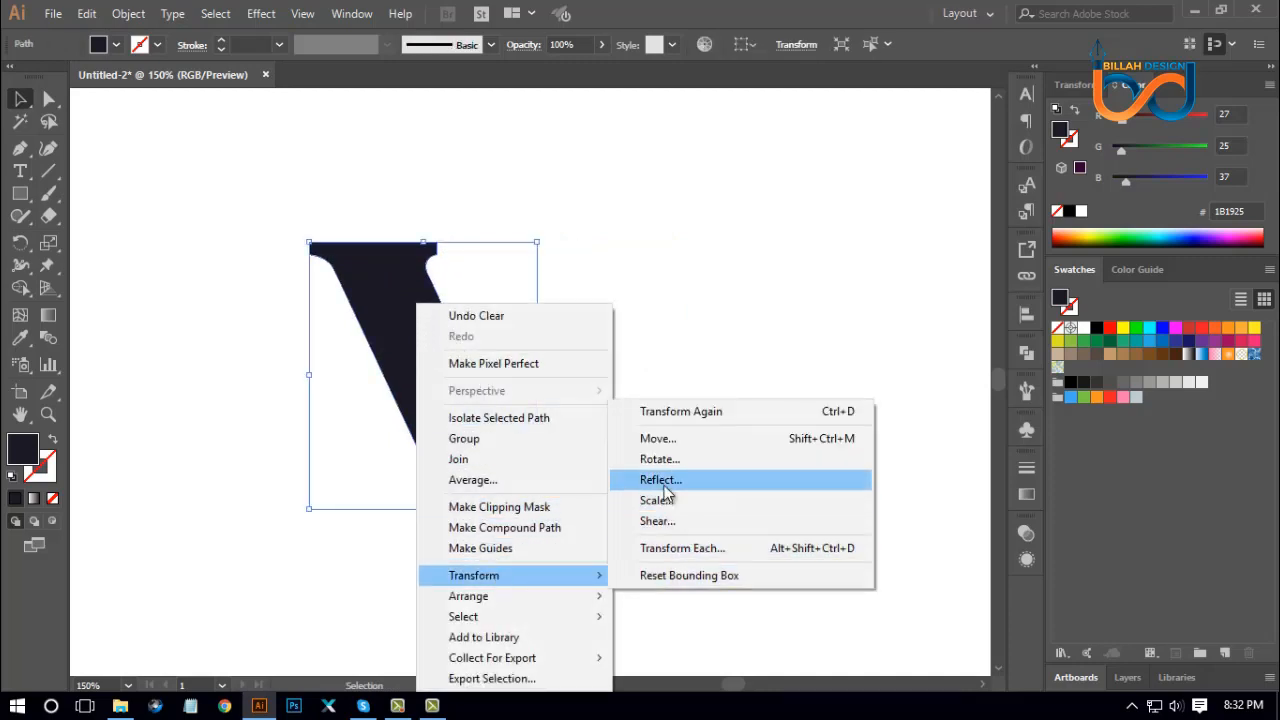
pyautogui.click(662, 480)
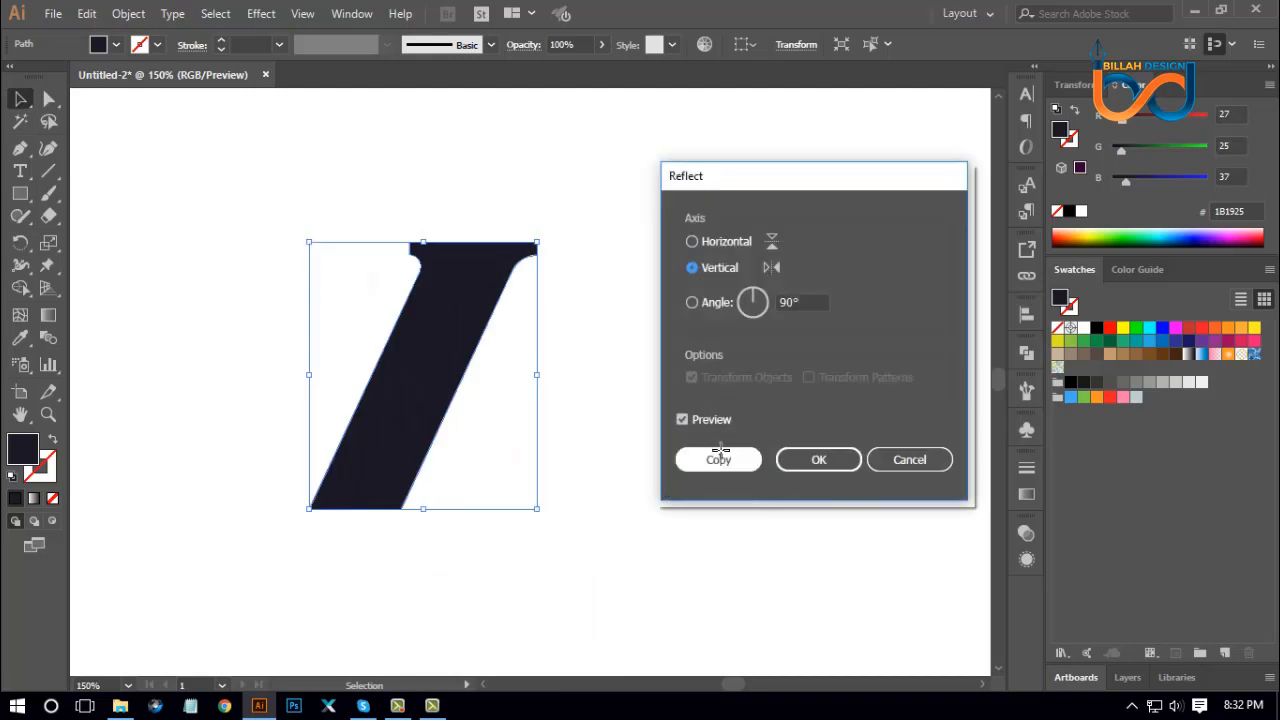
pyautogui.click(720, 459)
pyautogui.click(705, 465)
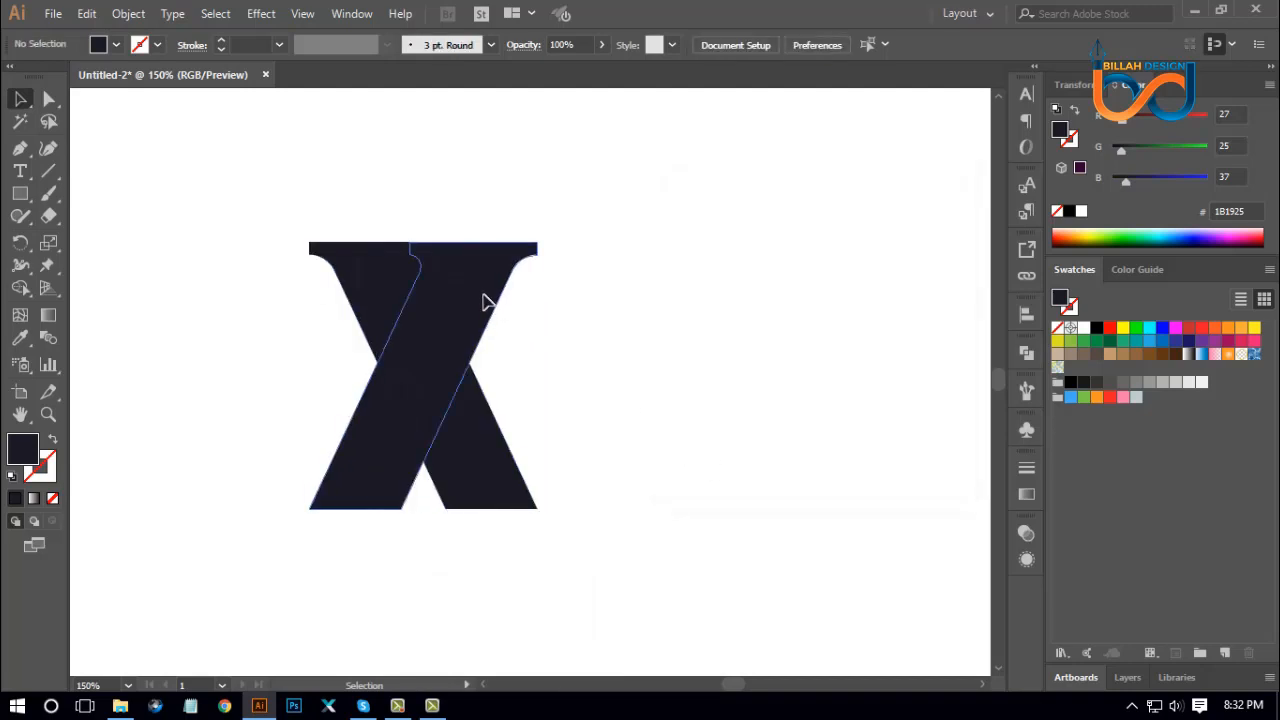
# Step: Move the mirrored bar right until its foot overlaps the original's to form a V, and fill it with red FF0000
pyautogui.moveTo(489, 301); pyautogui.dragTo(644, 340)
pyautogui.click(740, 527)
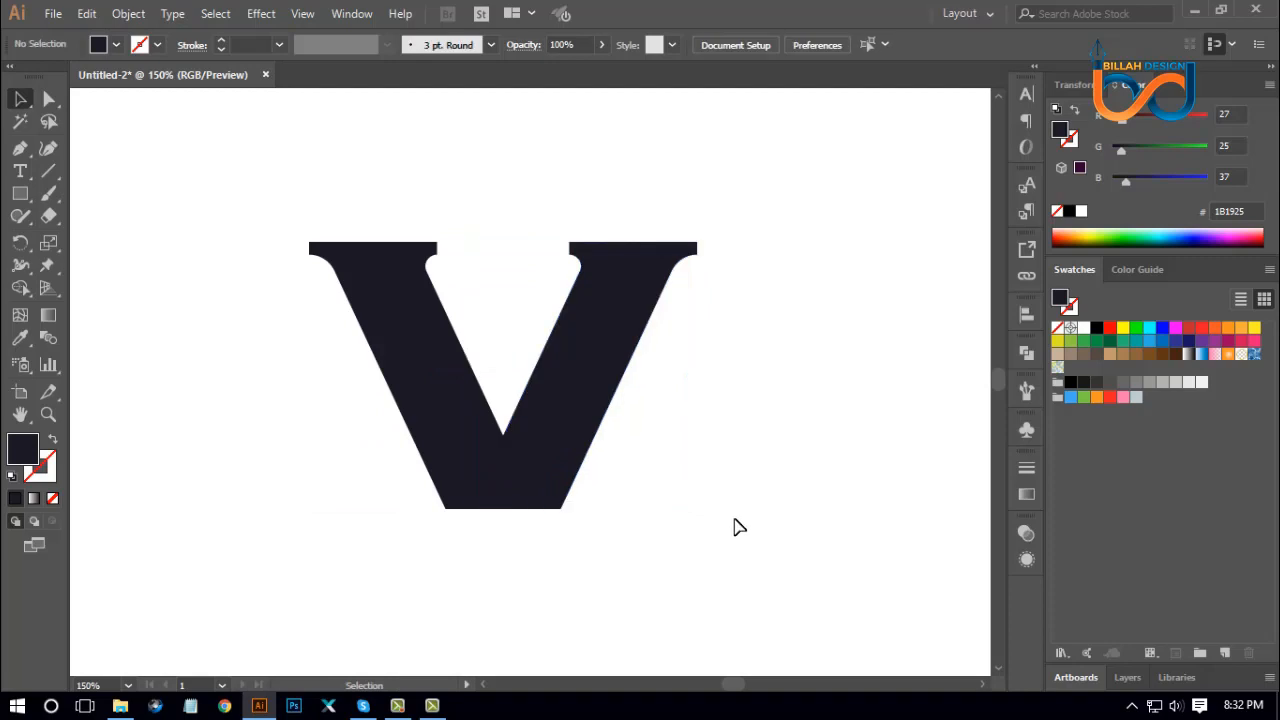
pyautogui.click(578, 392)
pyautogui.click(1110, 328)
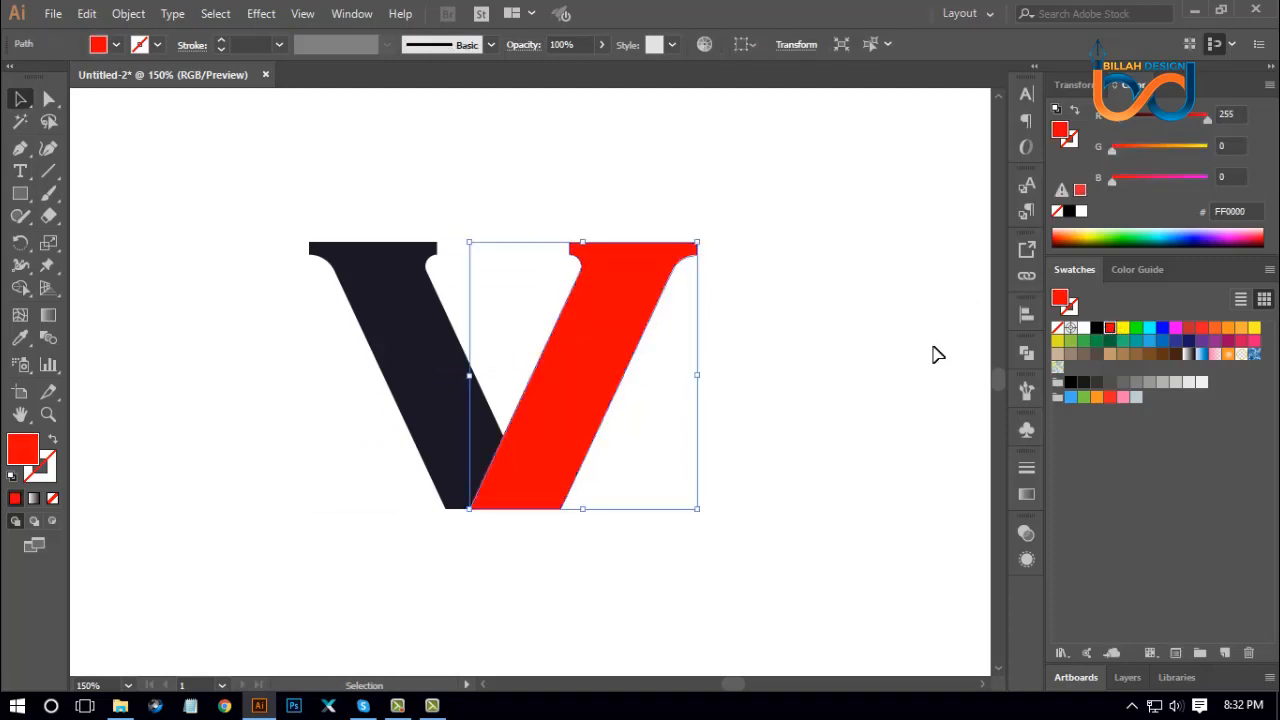
pyautogui.click(811, 420)
# Step: Draw a circle about 16 px across inside the V's inner notch, with a red stroke and no fill
pyautogui.hotkey('ctrl', '=')
pyautogui.hotkey('ctrl', '=')
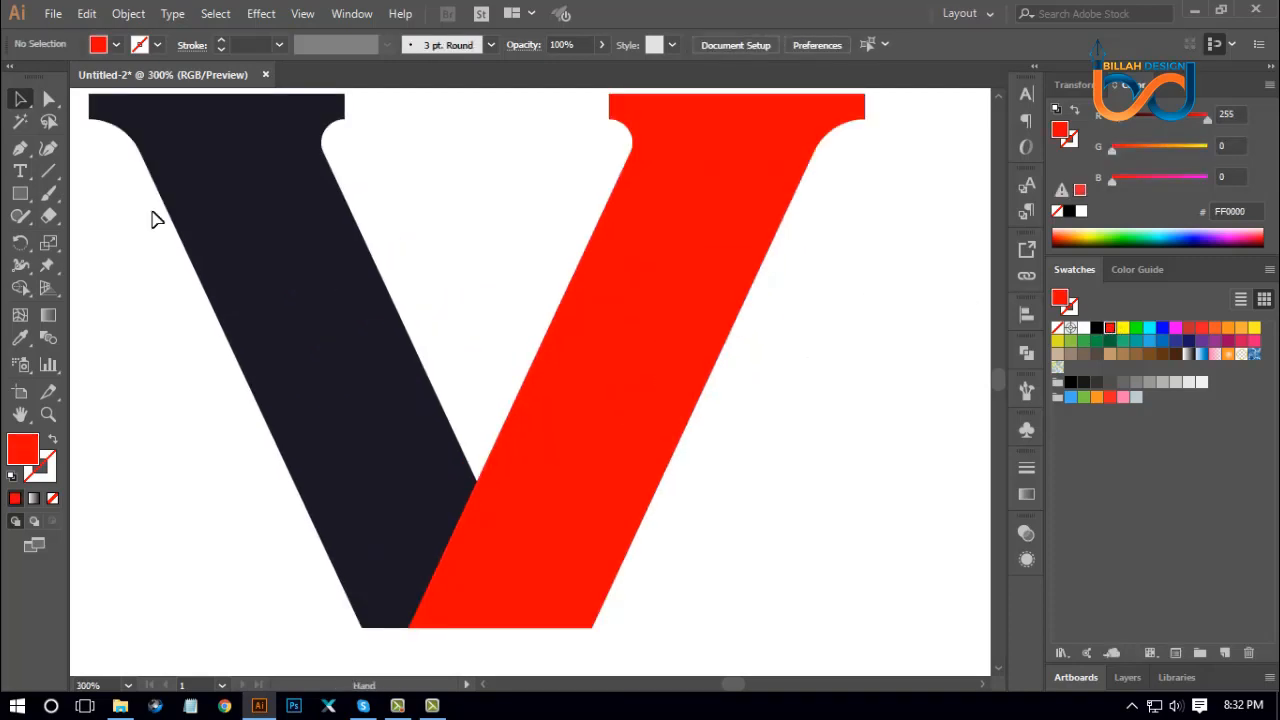
pyautogui.click(30, 195)
pyautogui.moveTo(31, 197); pyautogui.dragTo(110, 239)
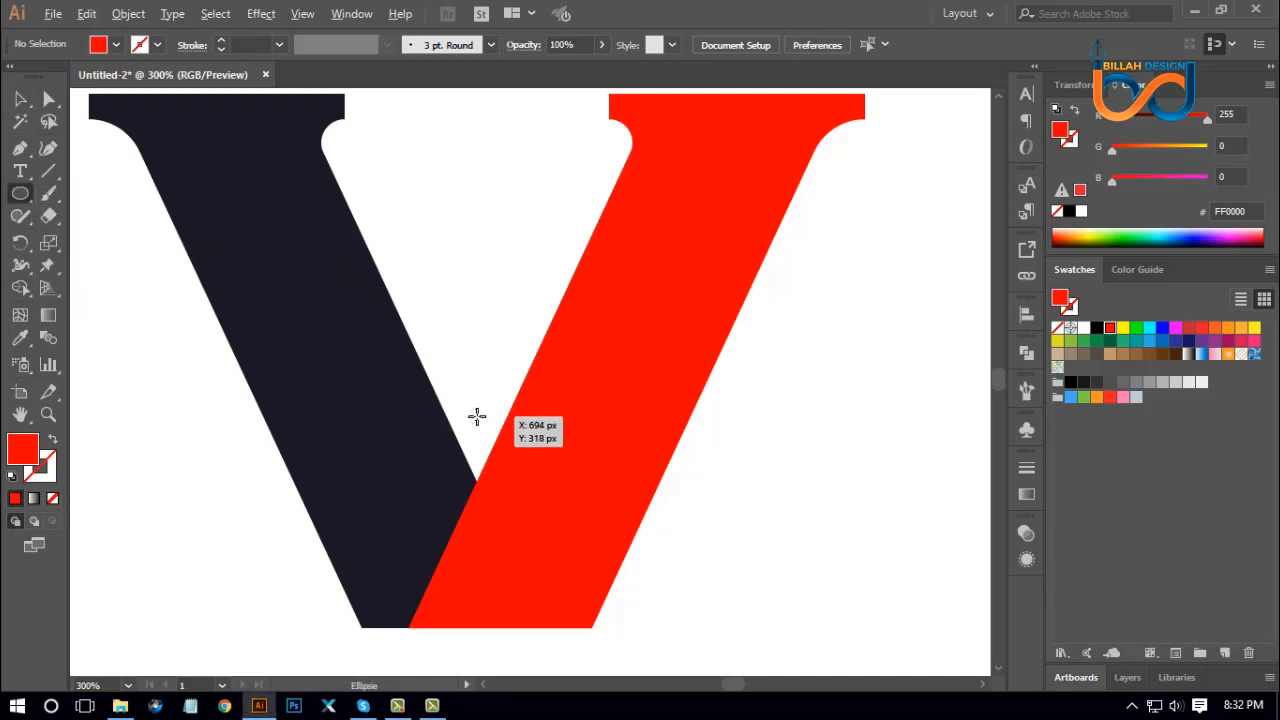
pyautogui.moveTo(477, 414); pyautogui.dragTo(499, 453)
pyautogui.click(20, 98)
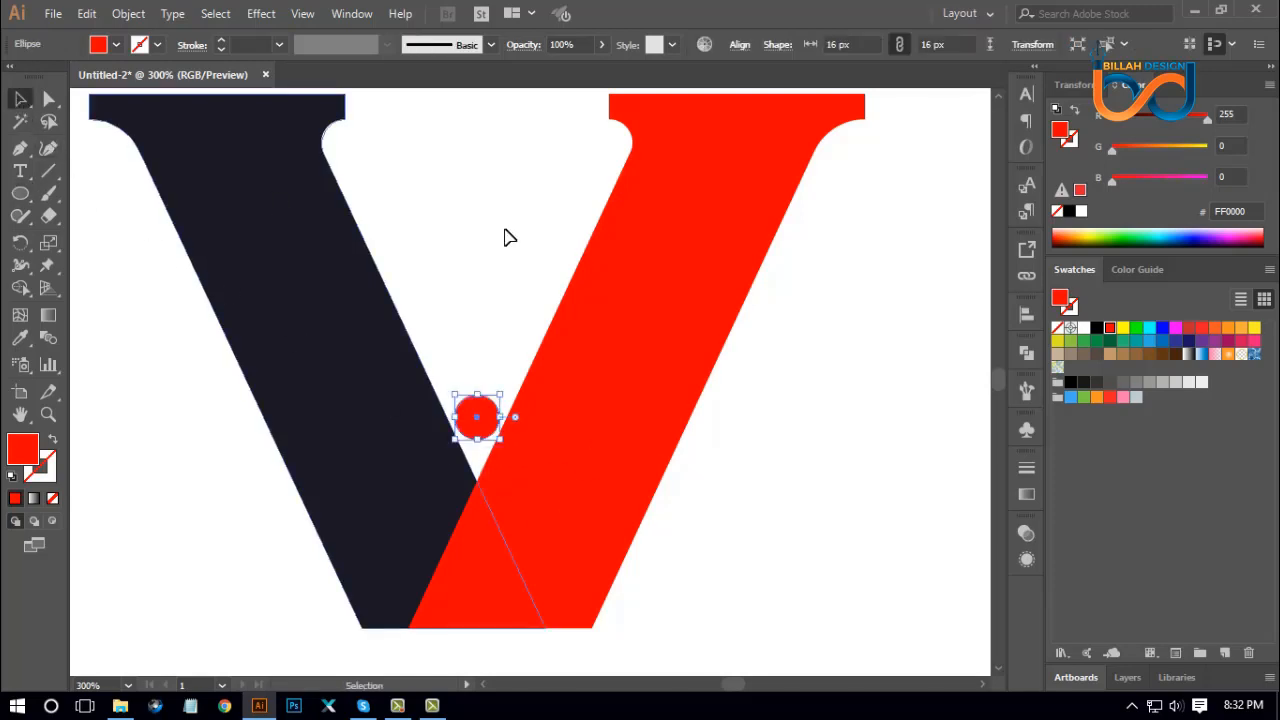
pyautogui.click(504, 392)
pyautogui.click(482, 412)
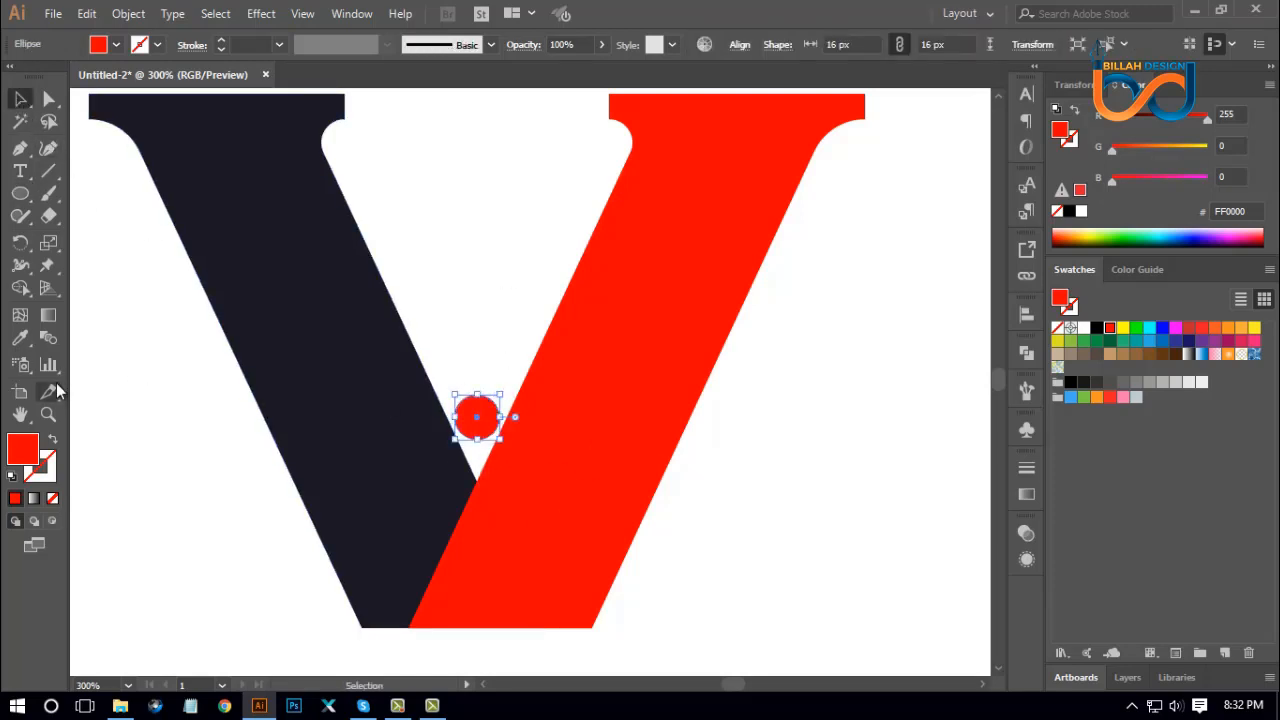
pyautogui.click(53, 440)
pyautogui.click(502, 292)
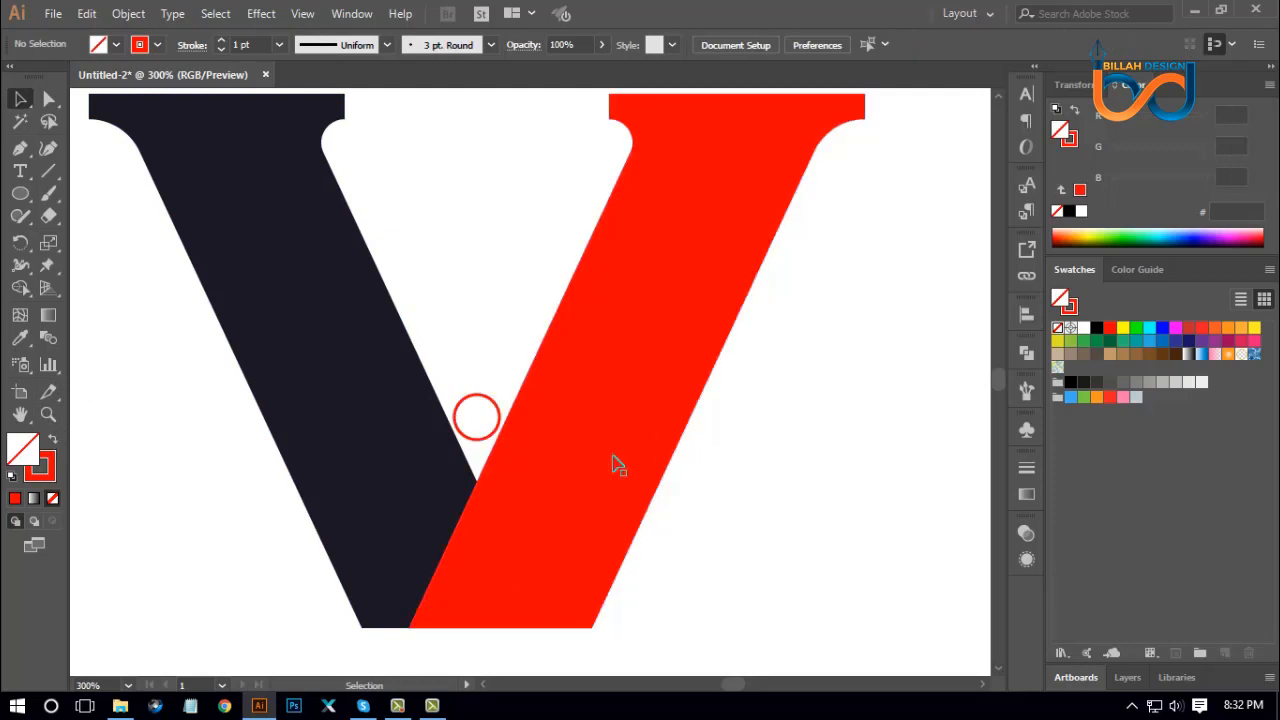
# Step: Enlarge the red circle in the V's notch proportionally to about 20.5 px
pyautogui.click(477, 392)
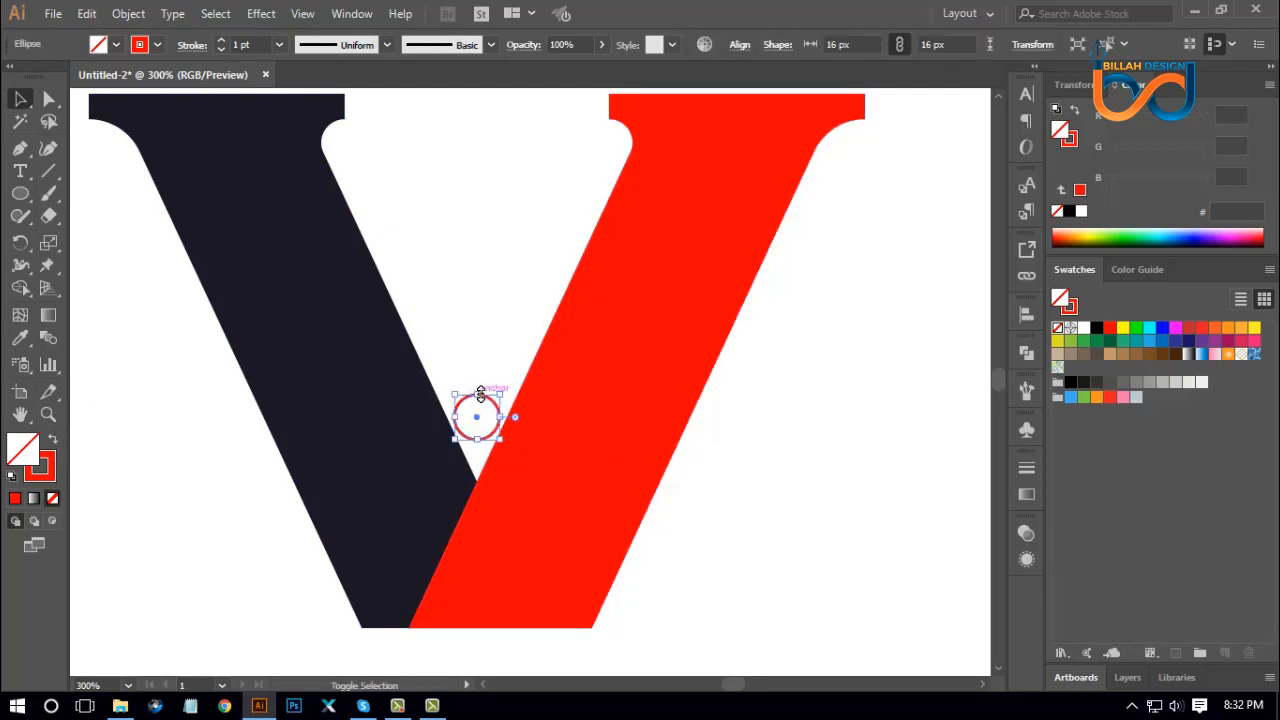
pyautogui.moveTo(480, 393); pyautogui.dragTo(479, 382)
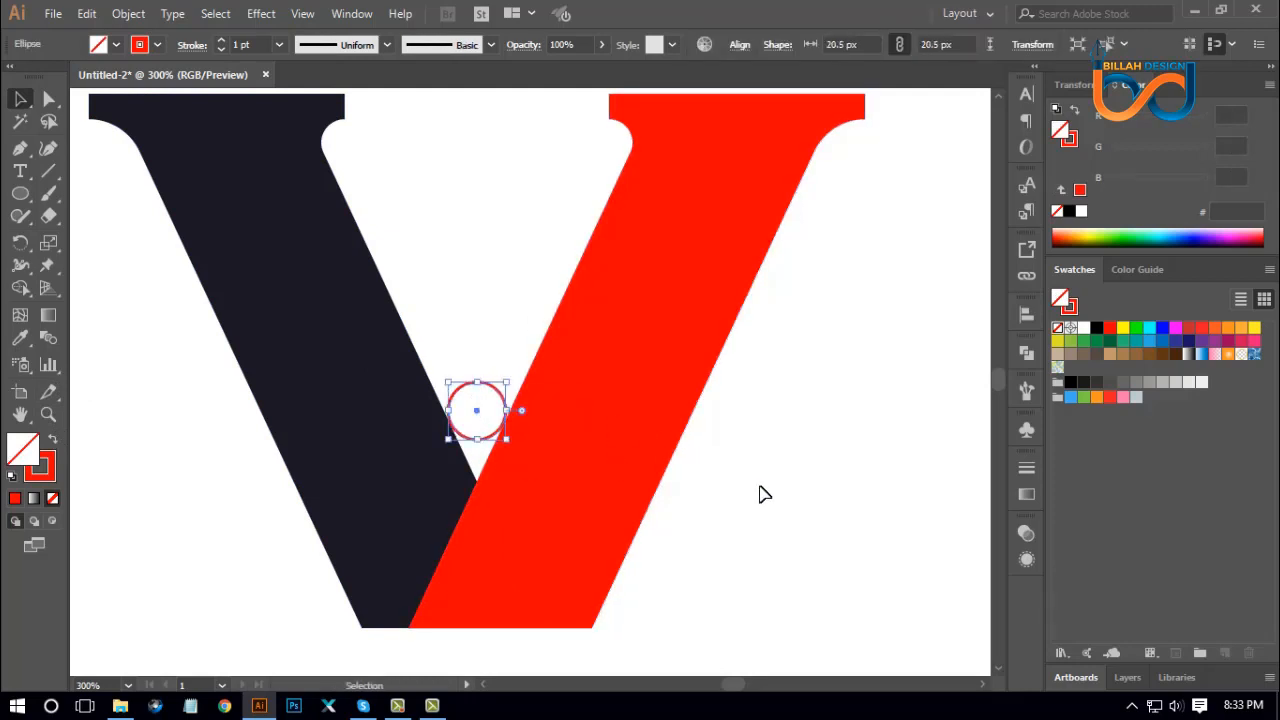
pyautogui.click(760, 494)
pyautogui.moveTo(740, 491); pyautogui.dragTo(779, 506)
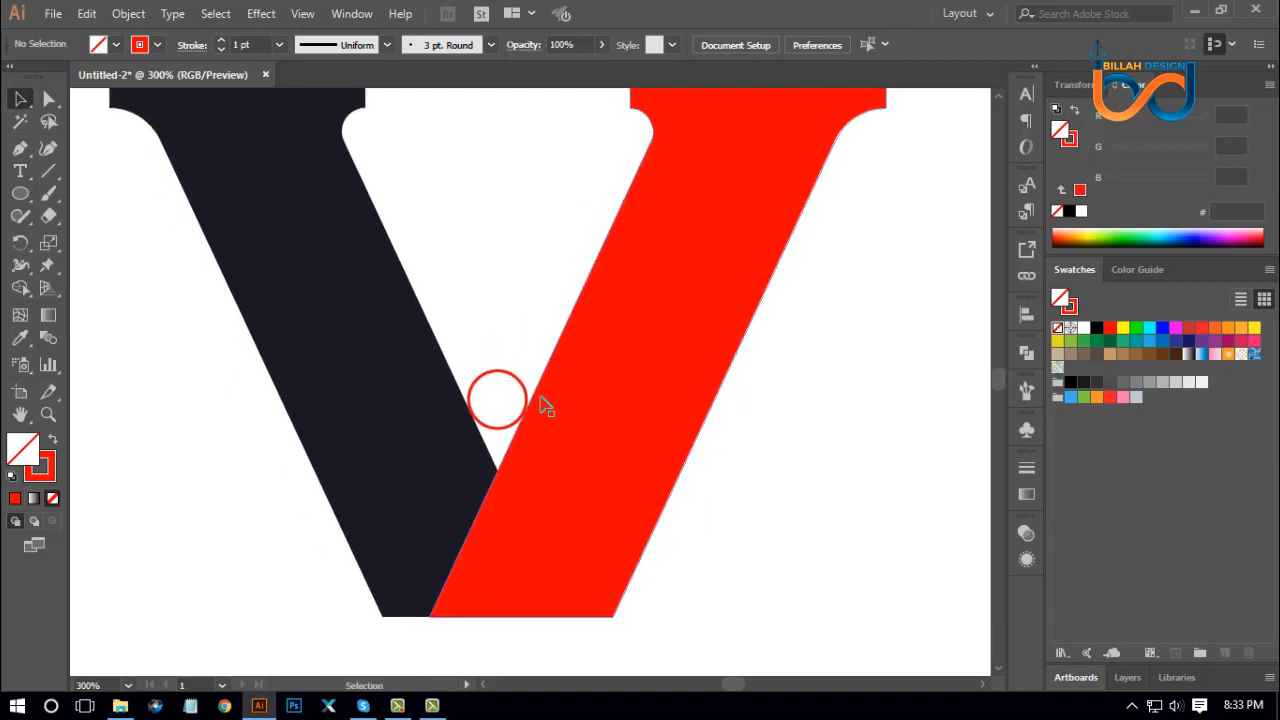
# Step: Move the circle up clear of the V's inner edges and enlarge it to about 22.5 px
pyautogui.moveTo(509, 374); pyautogui.dragTo(501, 303)
pyautogui.click(740, 490)
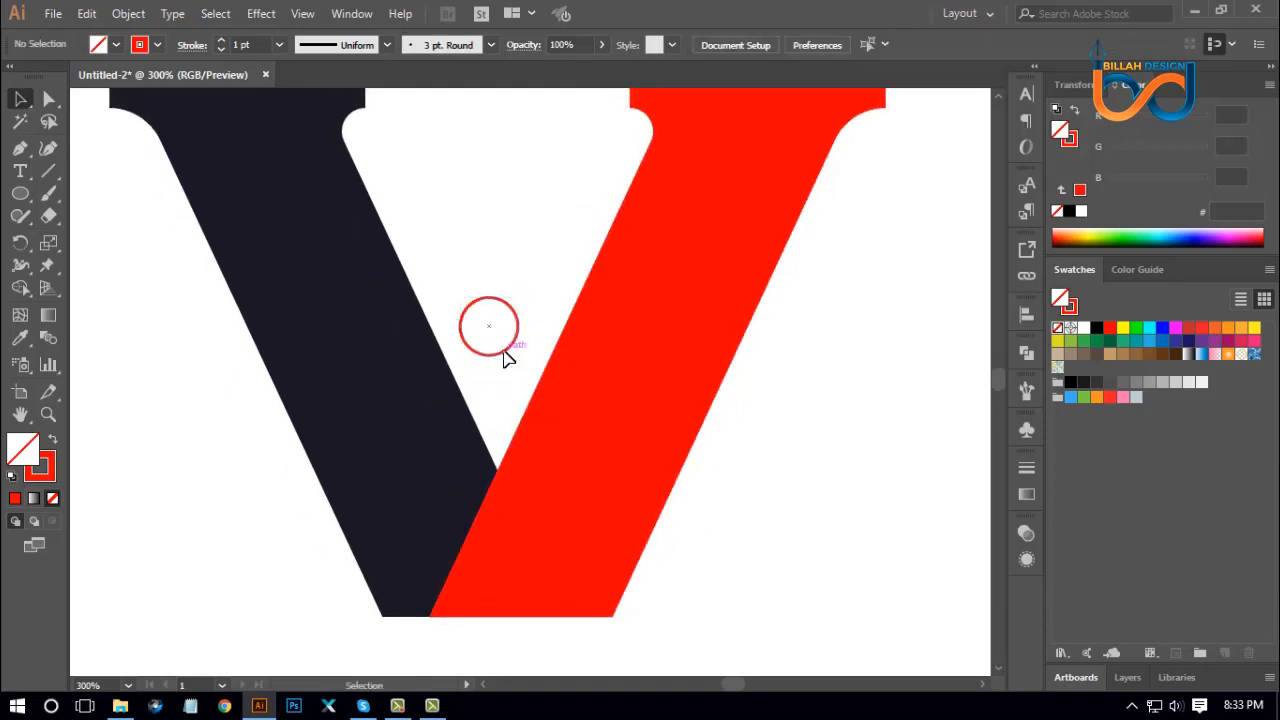
pyautogui.moveTo(505, 355)
pyautogui.mouseDown()
pyautogui.moveTo(516, 438)
pyautogui.moveTo(500, 438)
pyautogui.moveTo(503, 345)
pyautogui.mouseUp()
pyautogui.click(490, 292)
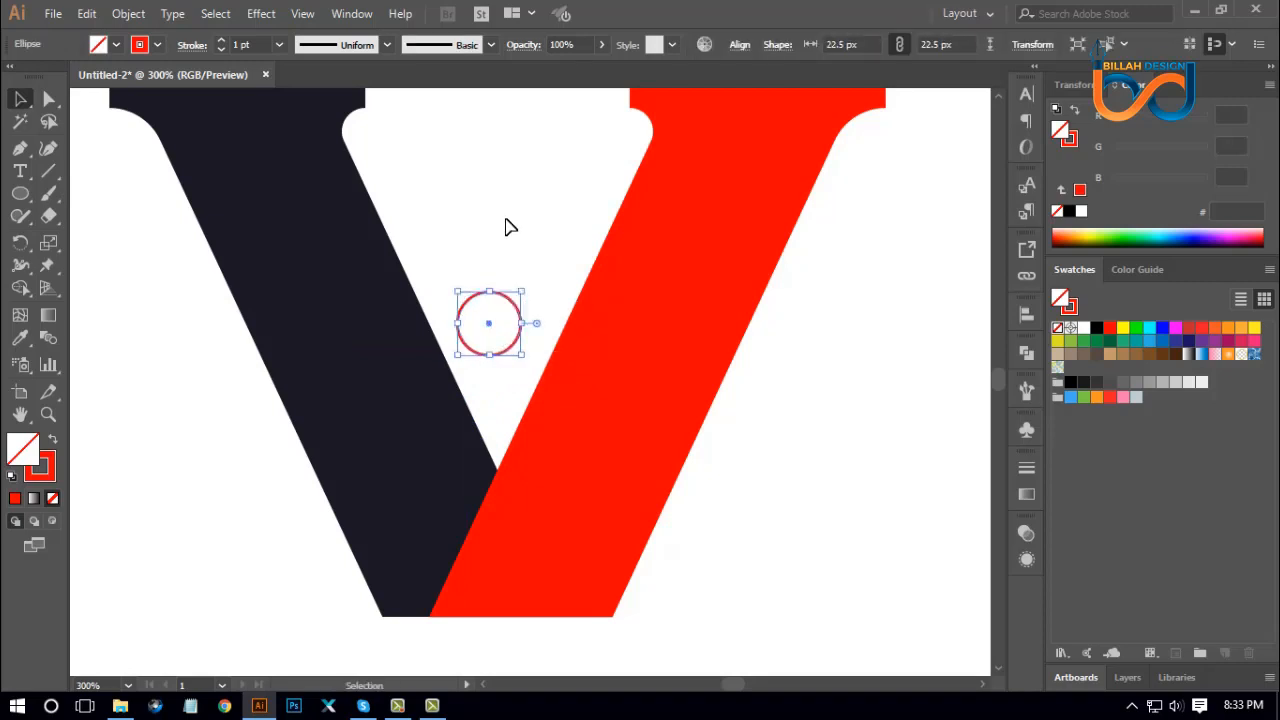
pyautogui.click(506, 227)
# Step: Lower the circle into the notch with the Snap To Collisions Tool so it rests against both inner edges
pyautogui.click(20, 99)
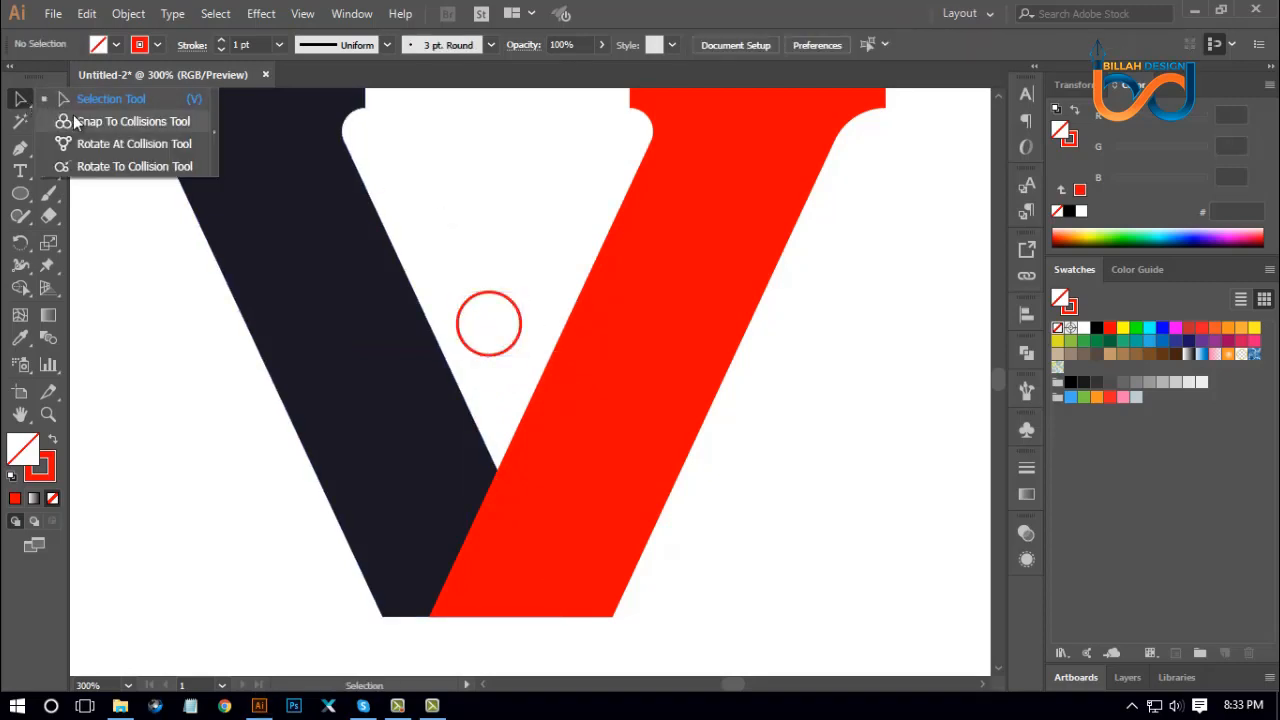
pyautogui.click(150, 123)
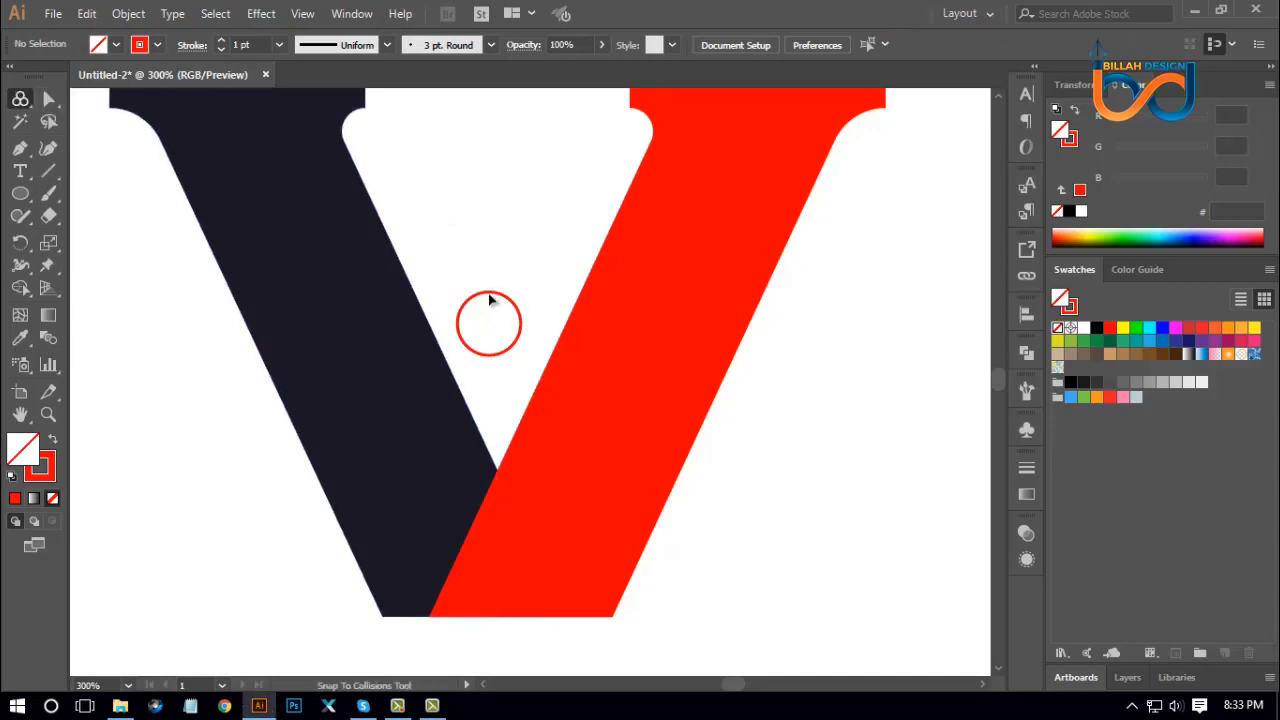
pyautogui.moveTo(491, 296); pyautogui.dragTo(491, 314)
pyautogui.moveTo(493, 333); pyautogui.dragTo(498, 367)
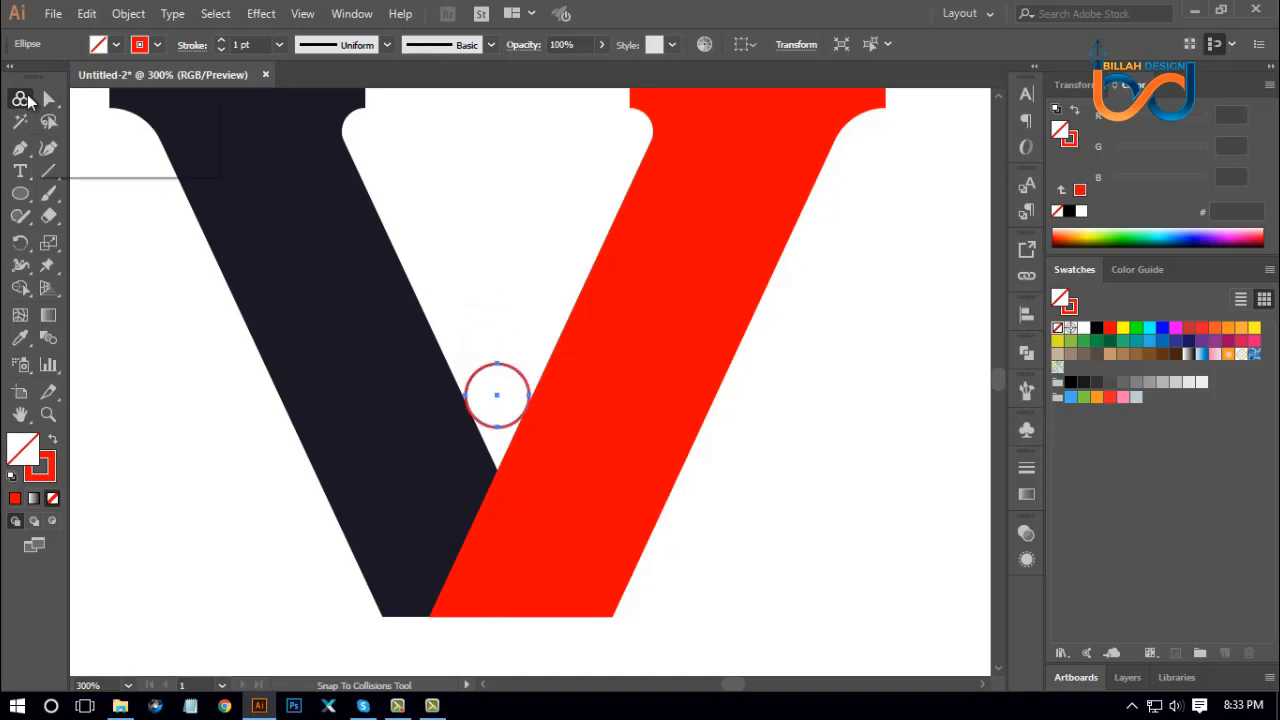
pyautogui.click(20, 99)
# Step: Duplicate the whole V together with its circle, placing the copy to the lower right of the original
pyautogui.moveTo(795, 542); pyautogui.dragTo(407, 383)
pyautogui.click(720, 490)
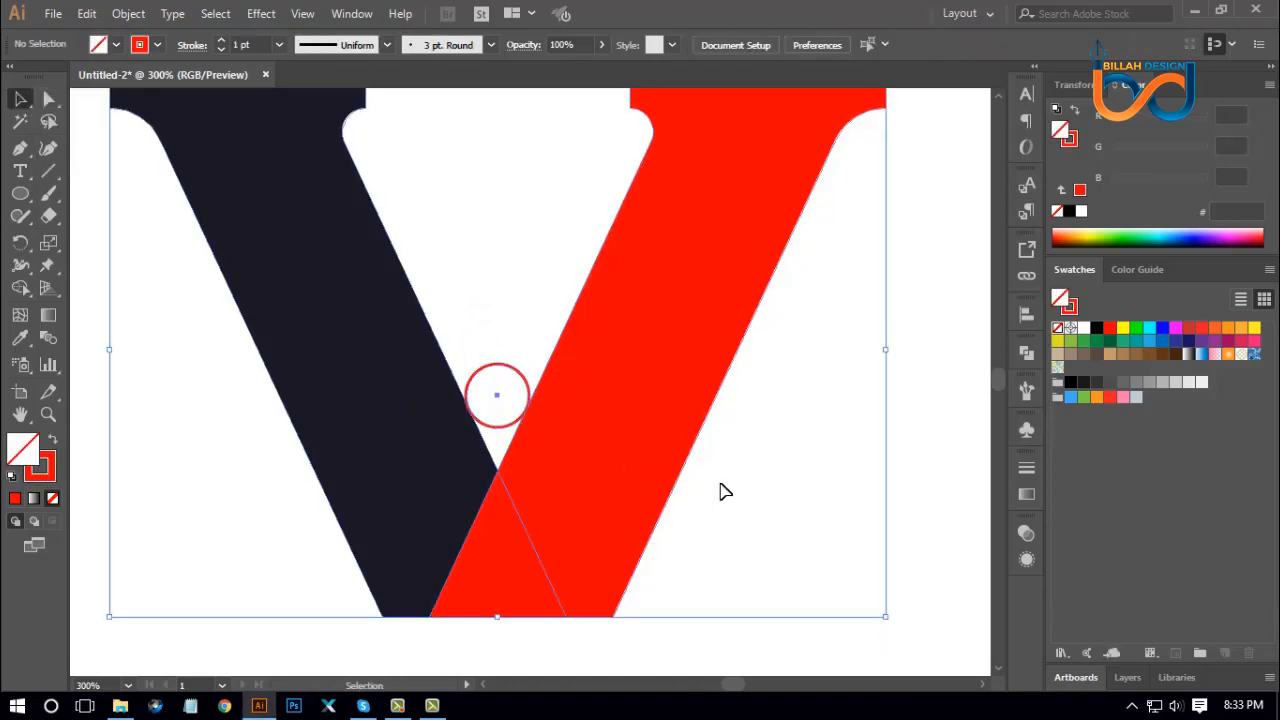
pyautogui.hotkey('ctrl', '-')
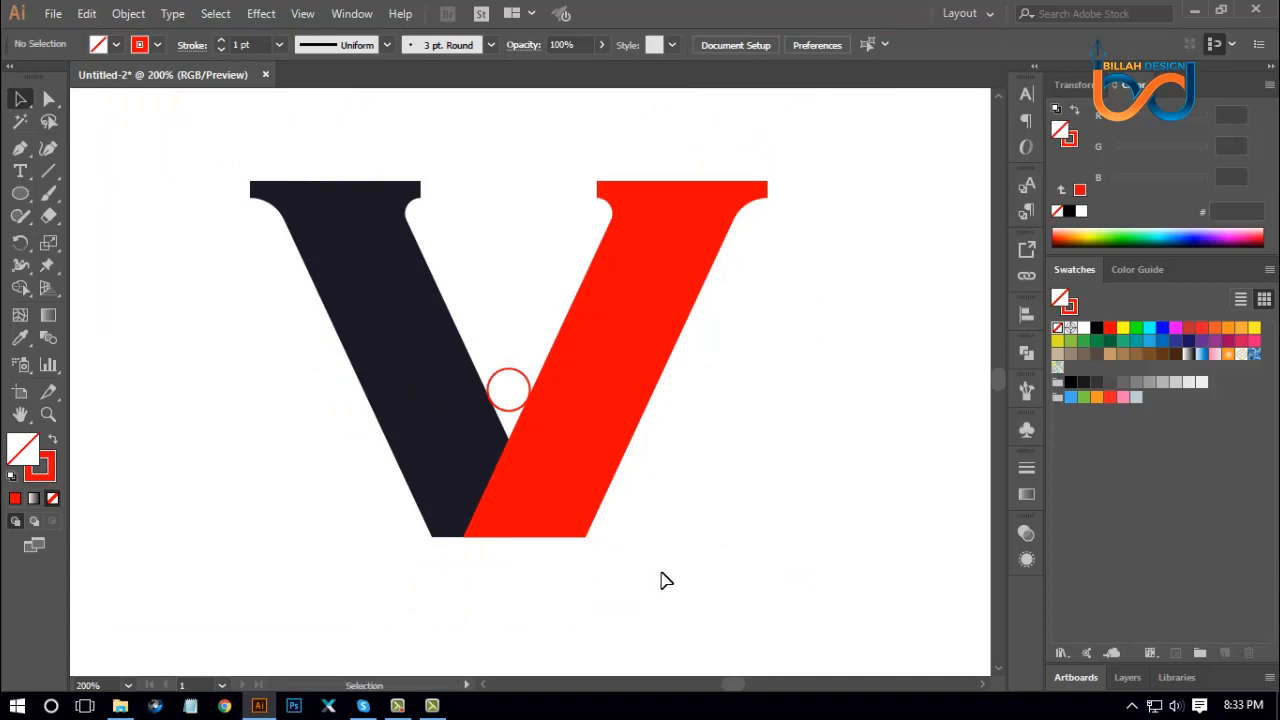
pyautogui.moveTo(650, 578); pyautogui.dragTo(397, 337)
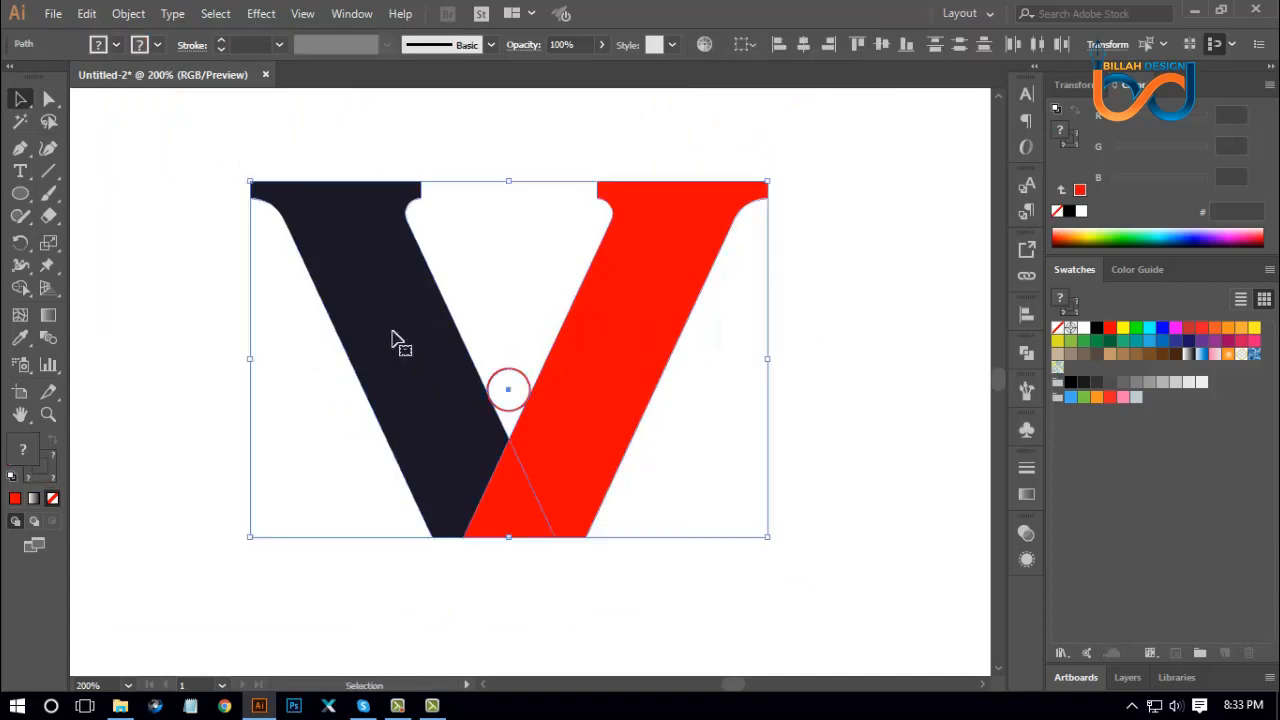
pyautogui.click(596, 583)
pyautogui.click(451, 491)
pyautogui.moveTo(444, 451)
pyautogui.mouseDown()
pyautogui.moveTo(843, 497)
pyautogui.moveTo(894, 551)
pyautogui.moveTo(903, 543)
pyautogui.mouseUp()
pyautogui.click(668, 498)
# Step: In the original V, merge the gap beneath the circle into the dark left bar with Shape Builder and fill it black
pyautogui.moveTo(435, 609); pyautogui.dragTo(580, 373)
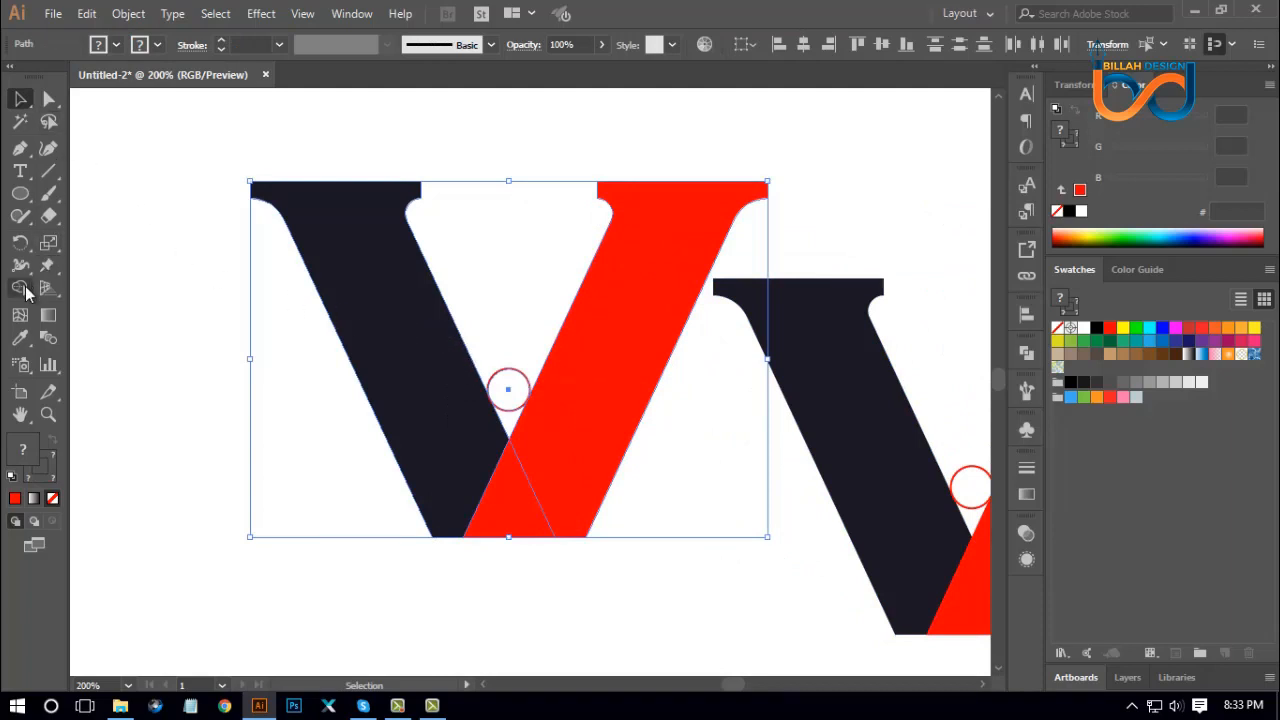
pyautogui.click(20, 288)
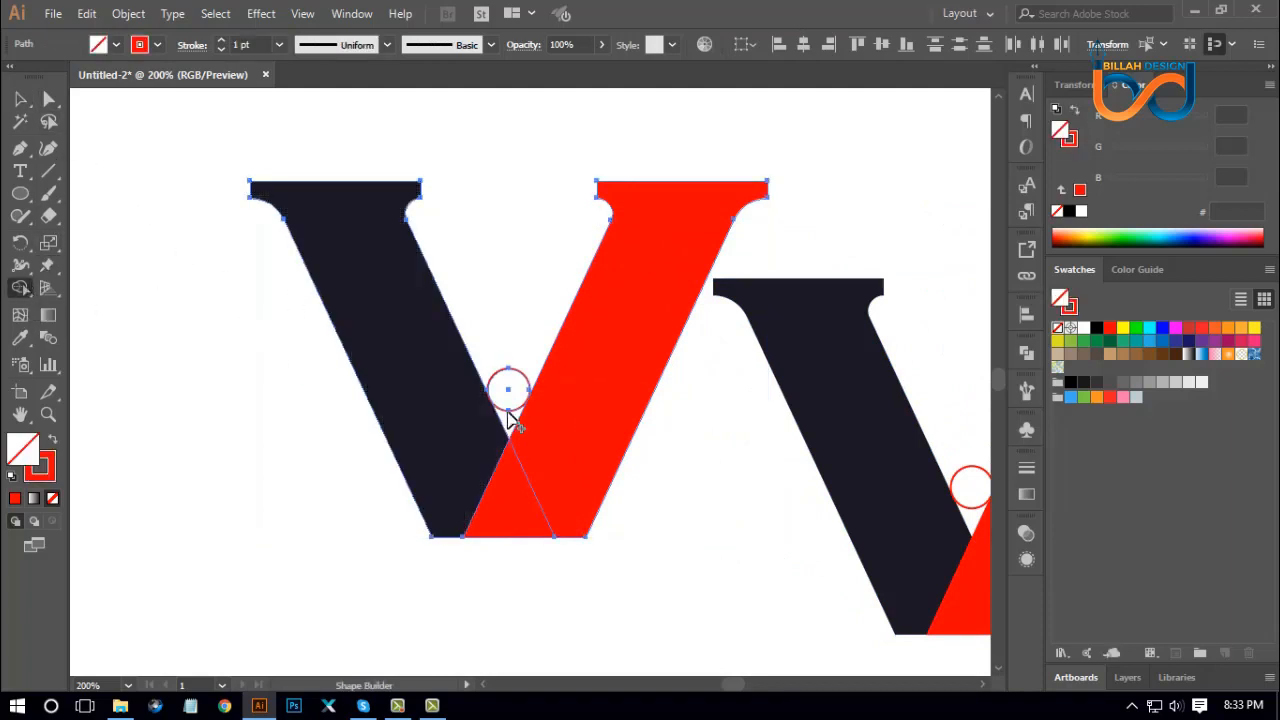
pyautogui.moveTo(508, 420); pyautogui.dragTo(490, 442)
pyautogui.moveTo(425, 372); pyautogui.dragTo(424, 371)
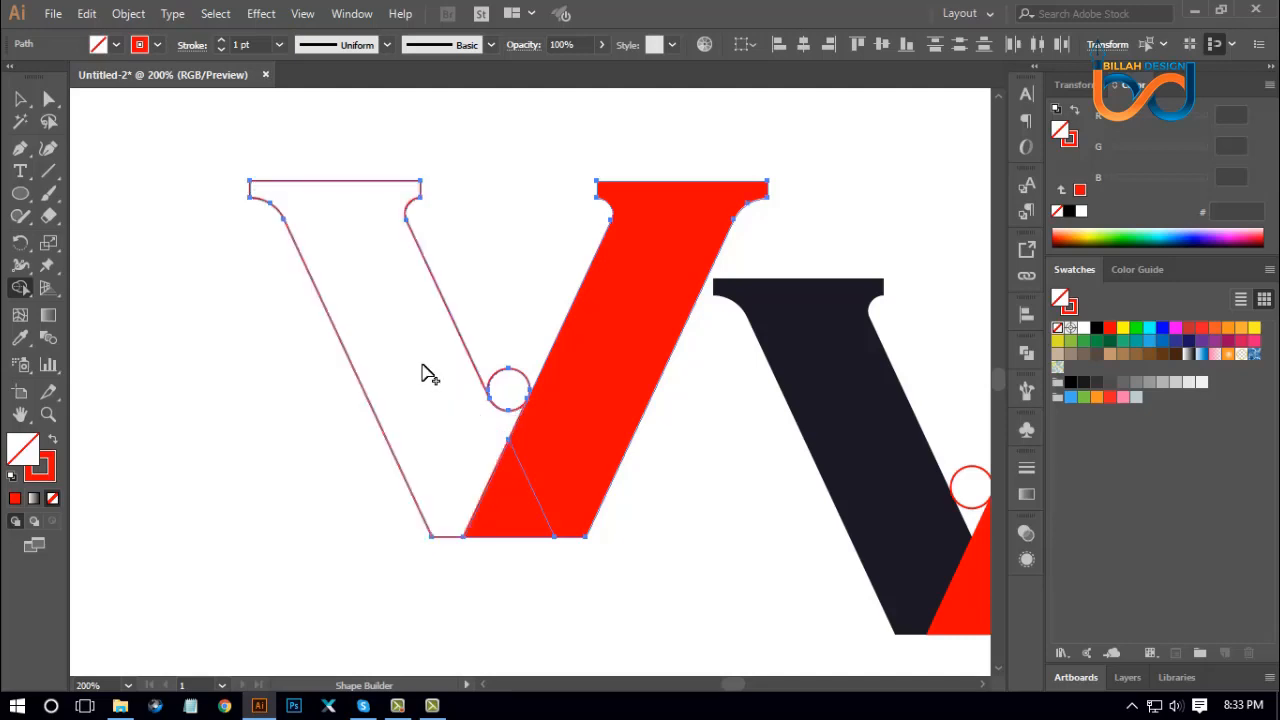
pyautogui.click(1096, 329)
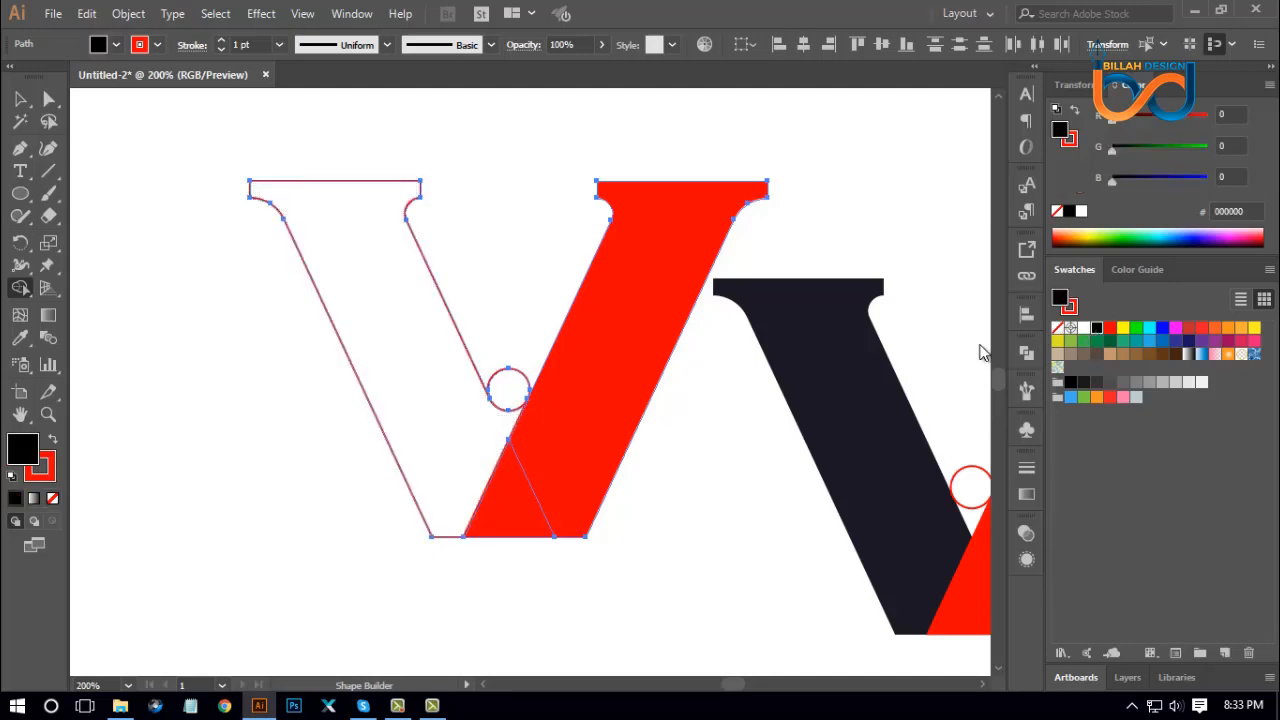
pyautogui.click(384, 342)
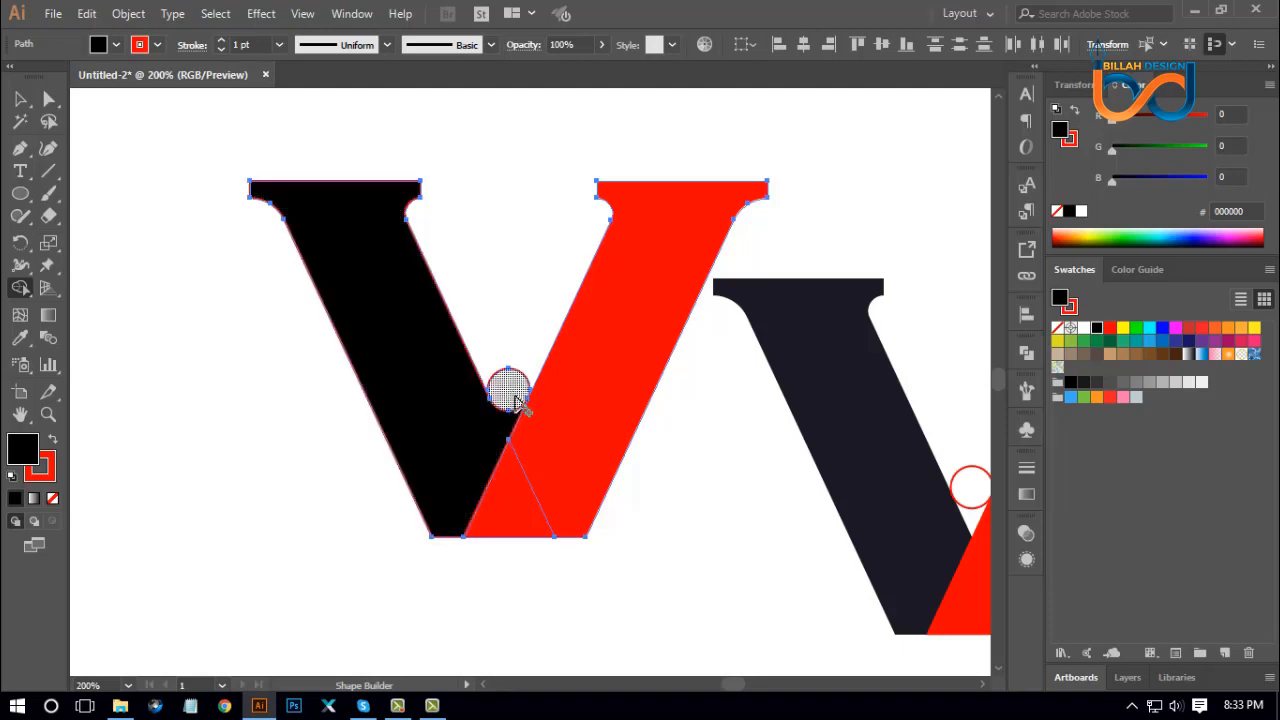
# Step: Remove the red bar and the circle from the original V with Shape Builder, keeping only the black piece
pyautogui.moveTo(508, 508); pyautogui.dragTo(560, 425)
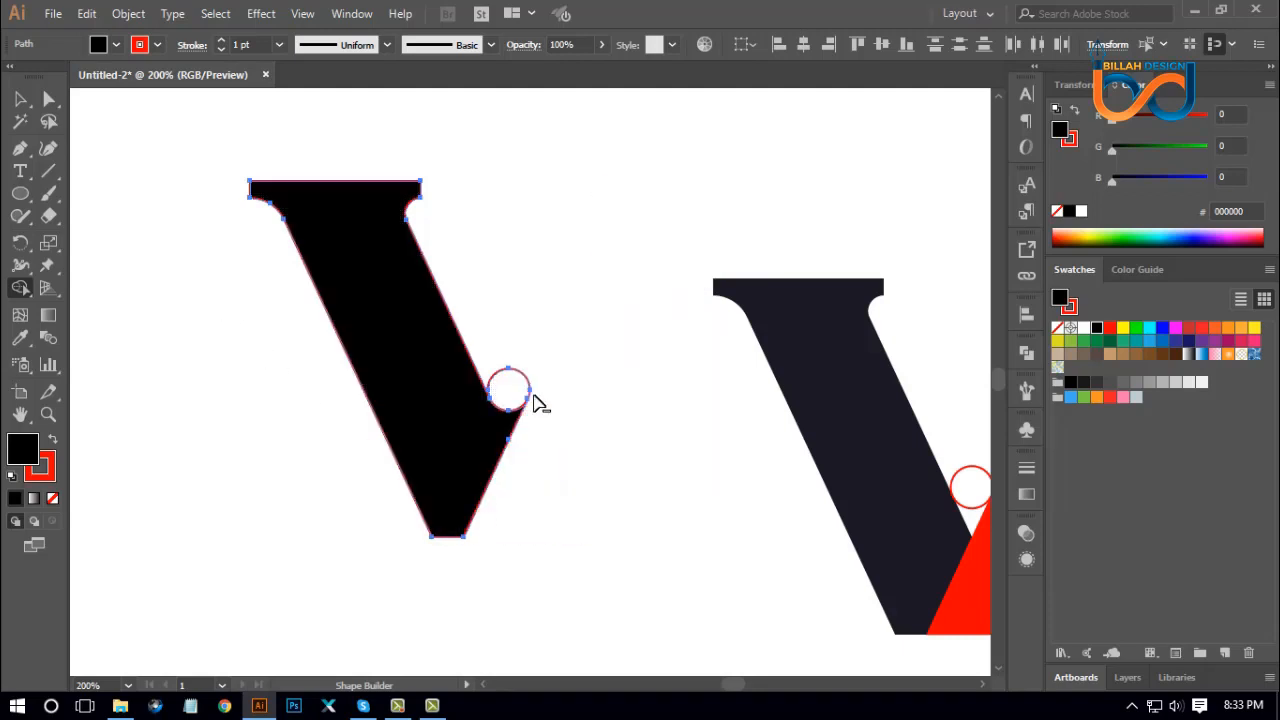
pyautogui.keyDown('alt'); pyautogui.click(508, 382); pyautogui.keyUp('alt')
pyautogui.click(20, 98)
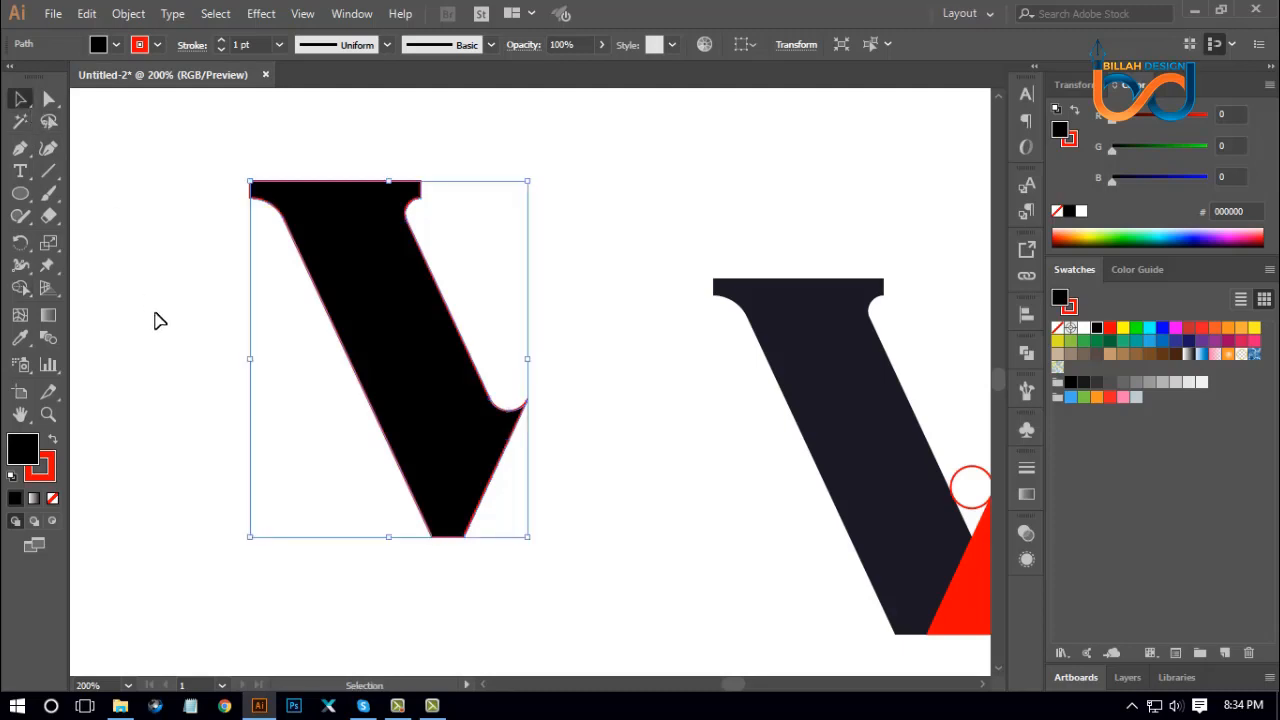
# Step: Remove the red stroke from the remaining black shape
pyautogui.click(212, 382)
pyautogui.click(393, 345)
pyautogui.click(44, 463)
pyautogui.click(52, 498)
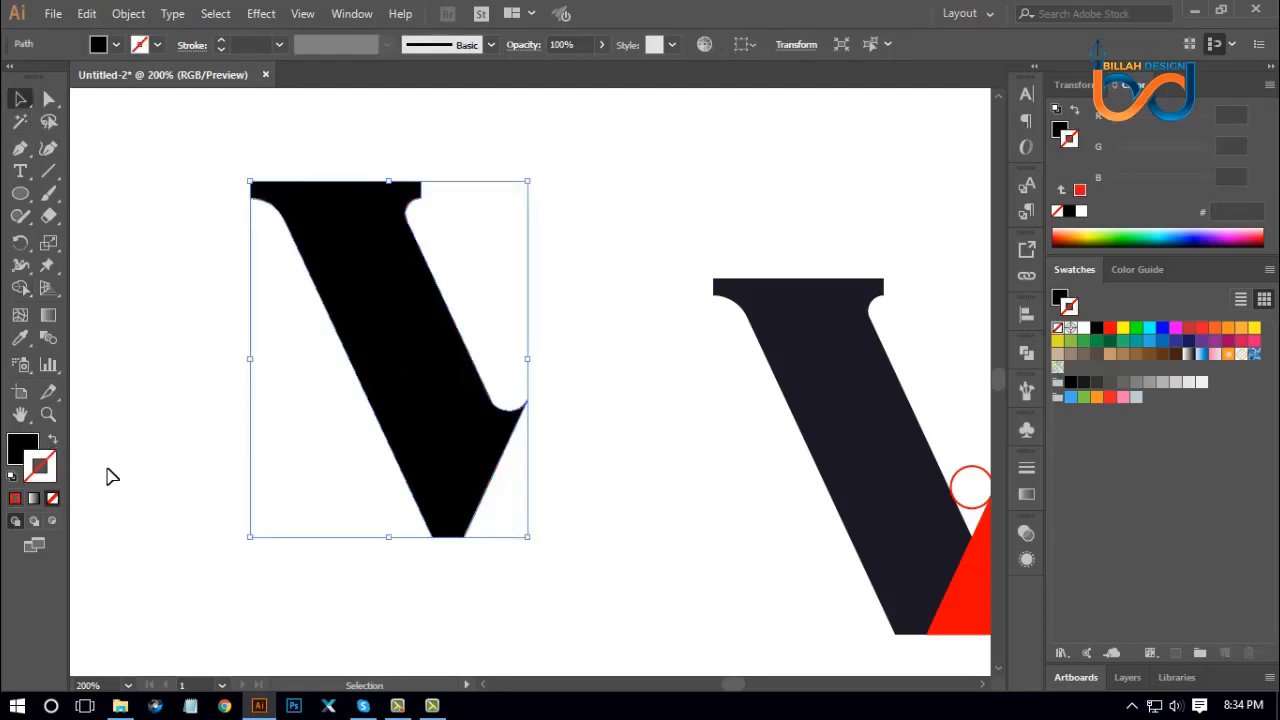
pyautogui.click(300, 455)
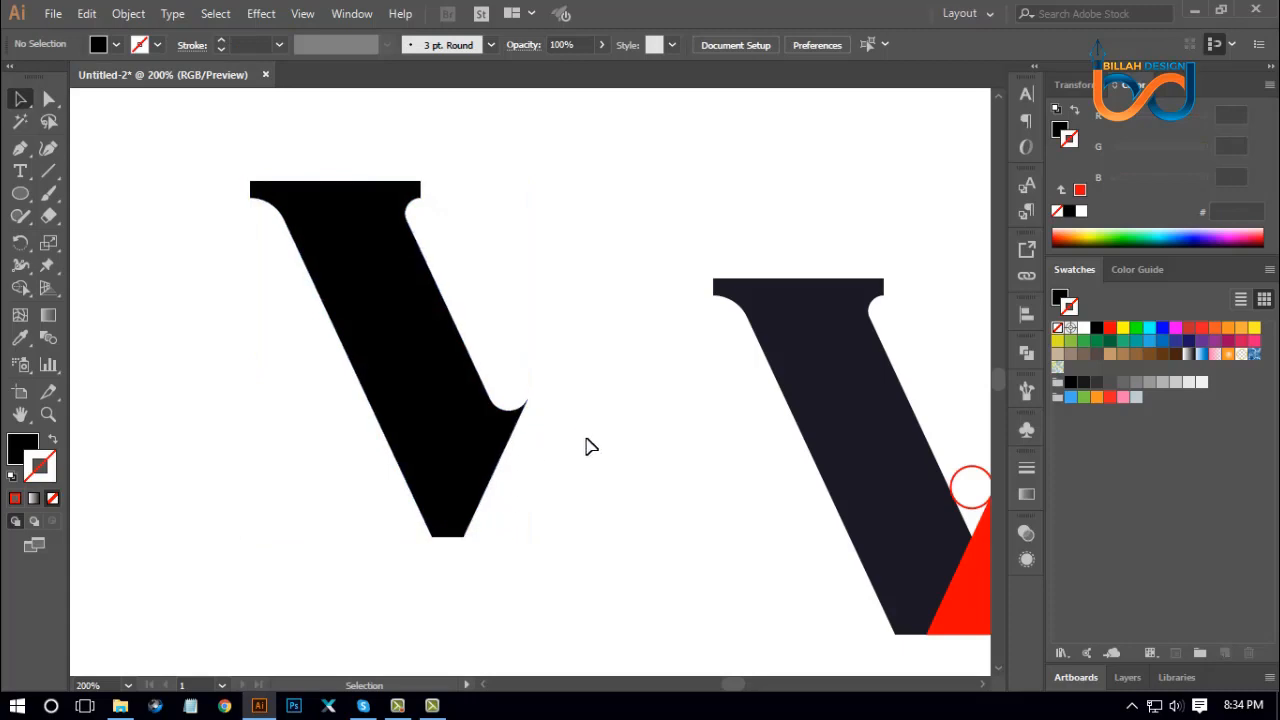
# Step: Enlarge the circle between the two bars of the V copy to about 38 px in diameter
pyautogui.hotkey('ctrl', '-')
pyautogui.hotkey('ctrl', '-')
pyautogui.hotkey('ctrl', '-')
pyautogui.hotkey('ctrl', '-')
pyautogui.hotkey('ctrl', '-')
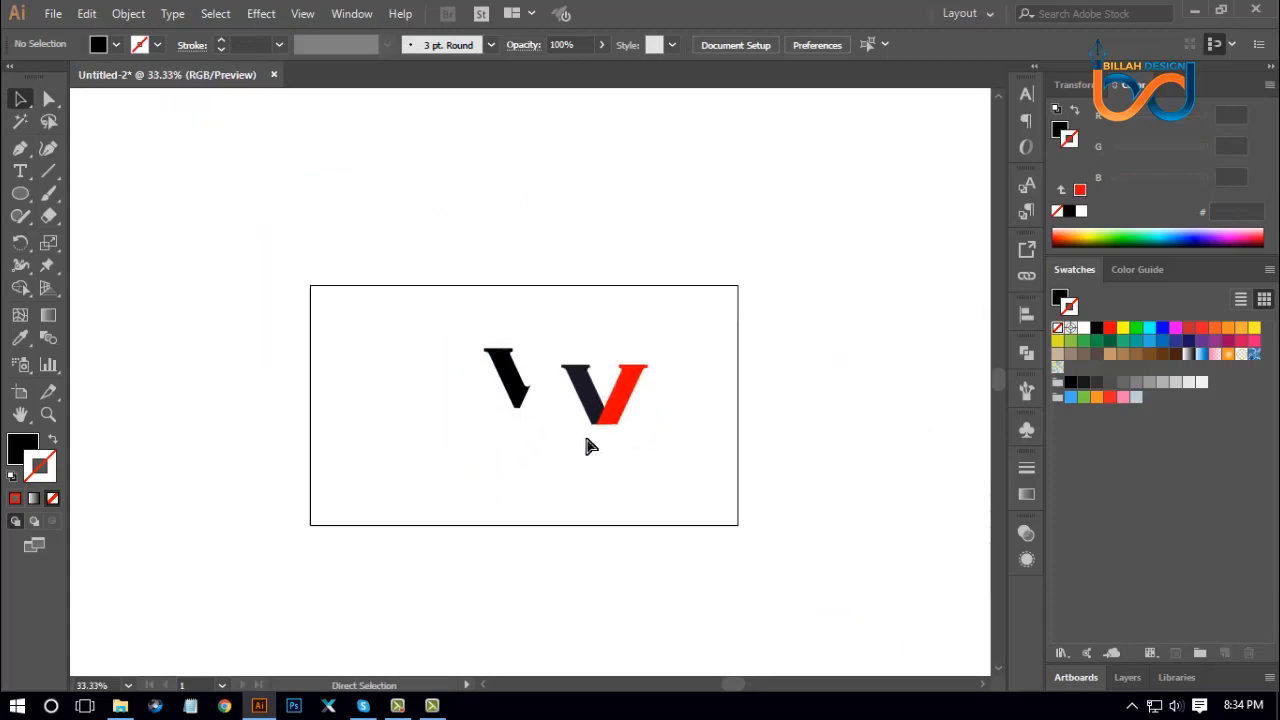
pyautogui.hotkey('ctrl', '+')
pyautogui.hotkey('ctrl', '+')
pyautogui.hotkey('ctrl', '+')
pyautogui.hotkey('ctrl', '+')
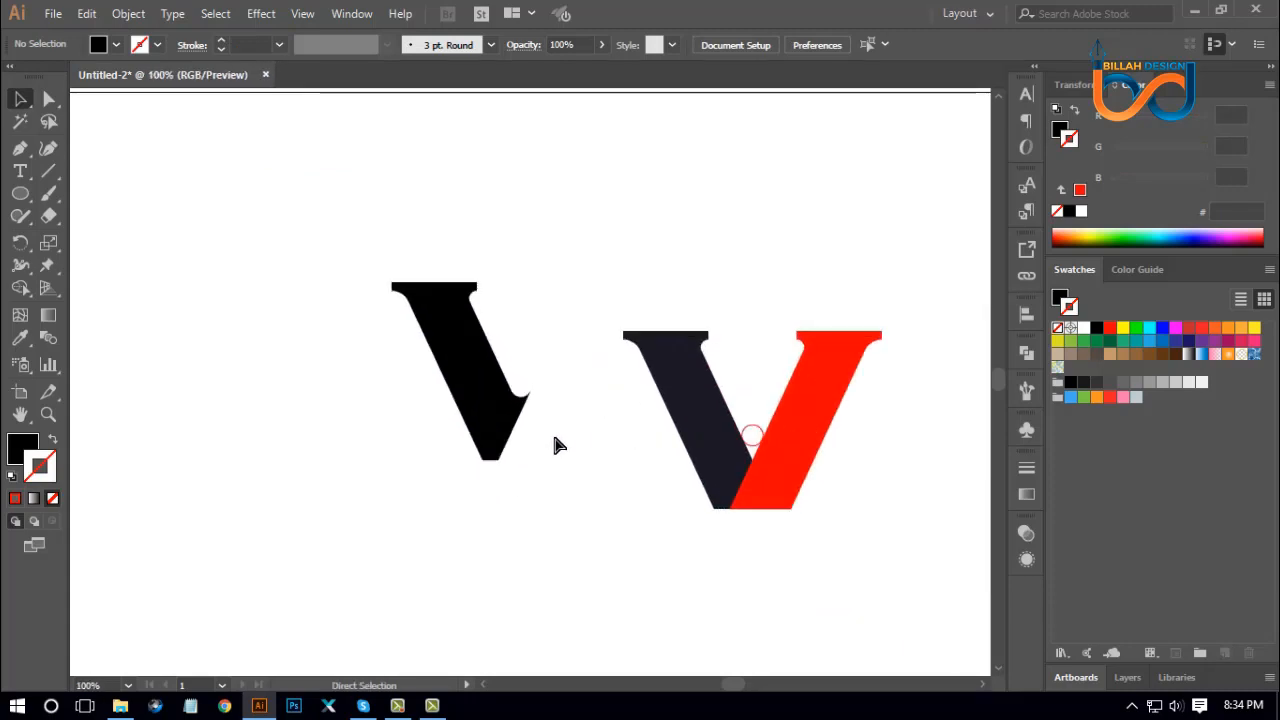
pyautogui.moveTo(639, 485); pyautogui.dragTo(420, 490)
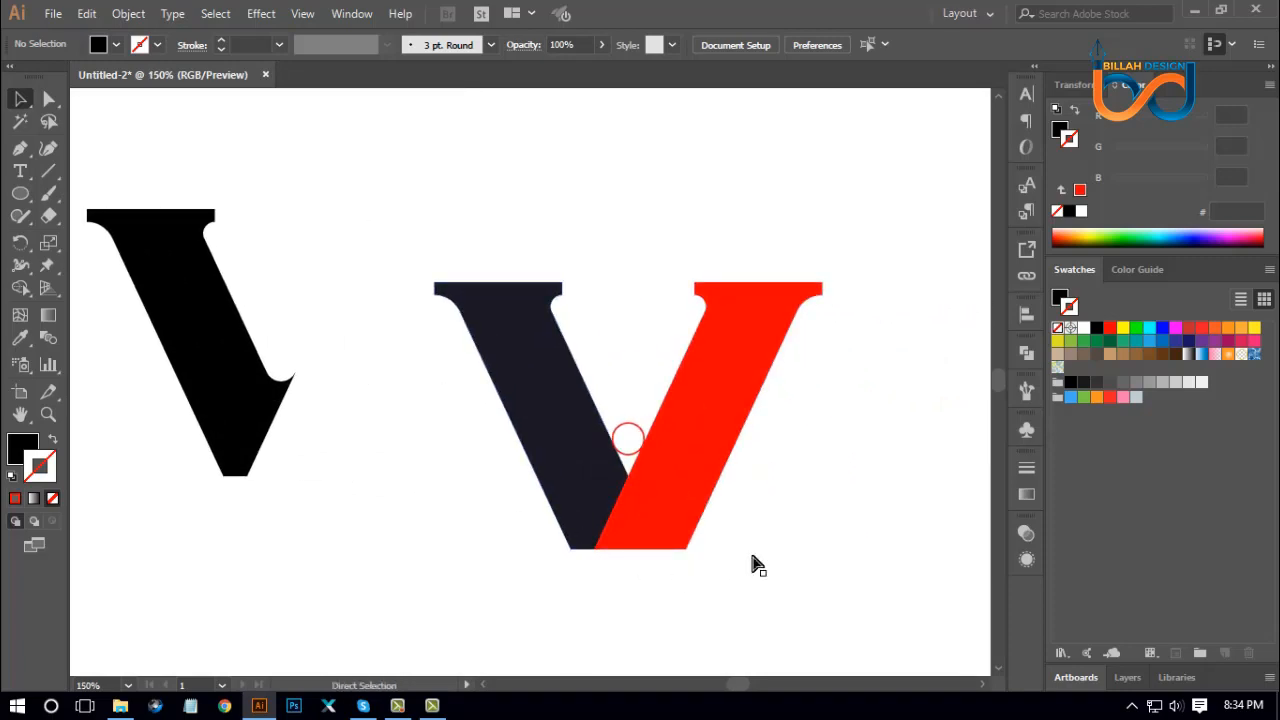
pyautogui.hotkey('ctrl', '+')
pyautogui.hotkey('ctrl', '+')
pyautogui.moveTo(658, 355); pyautogui.dragTo(614, 329)
pyautogui.moveTo(681, 470); pyautogui.dragTo(566, 311)
pyautogui.click(568, 354)
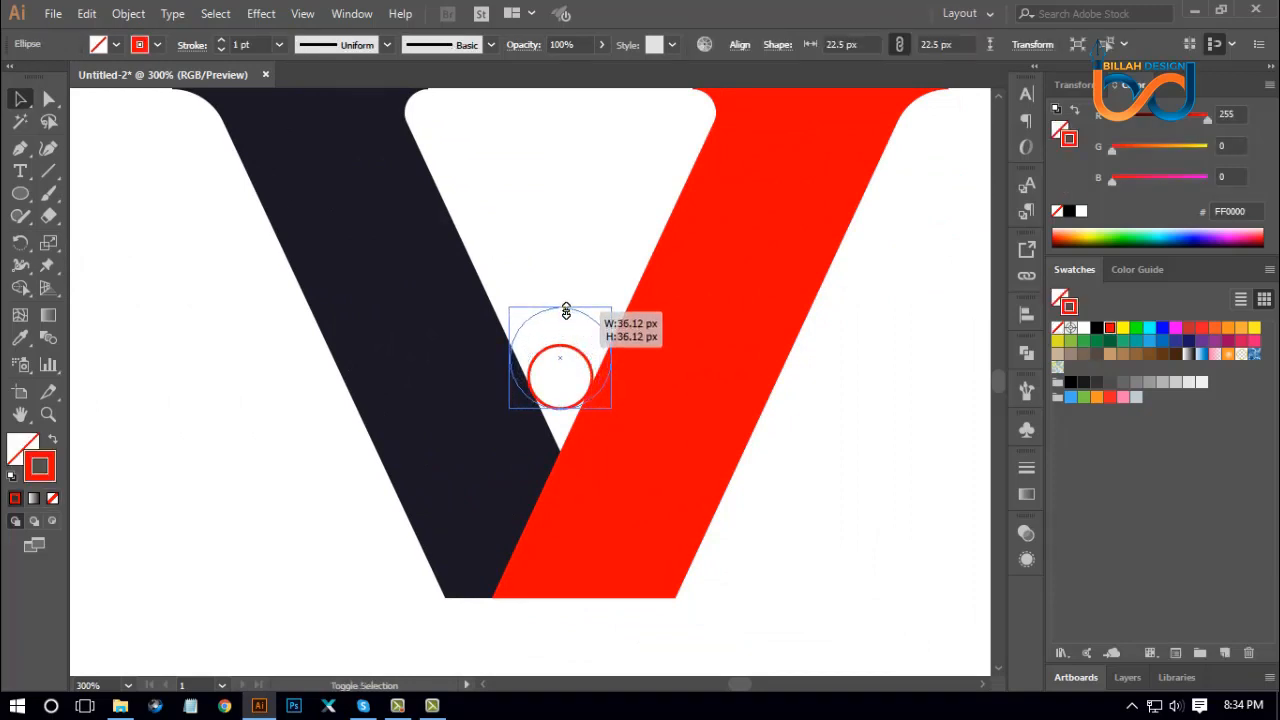
pyautogui.moveTo(736, 425); pyautogui.dragTo(734, 466)
pyautogui.hotkey('ctrl', 'z')
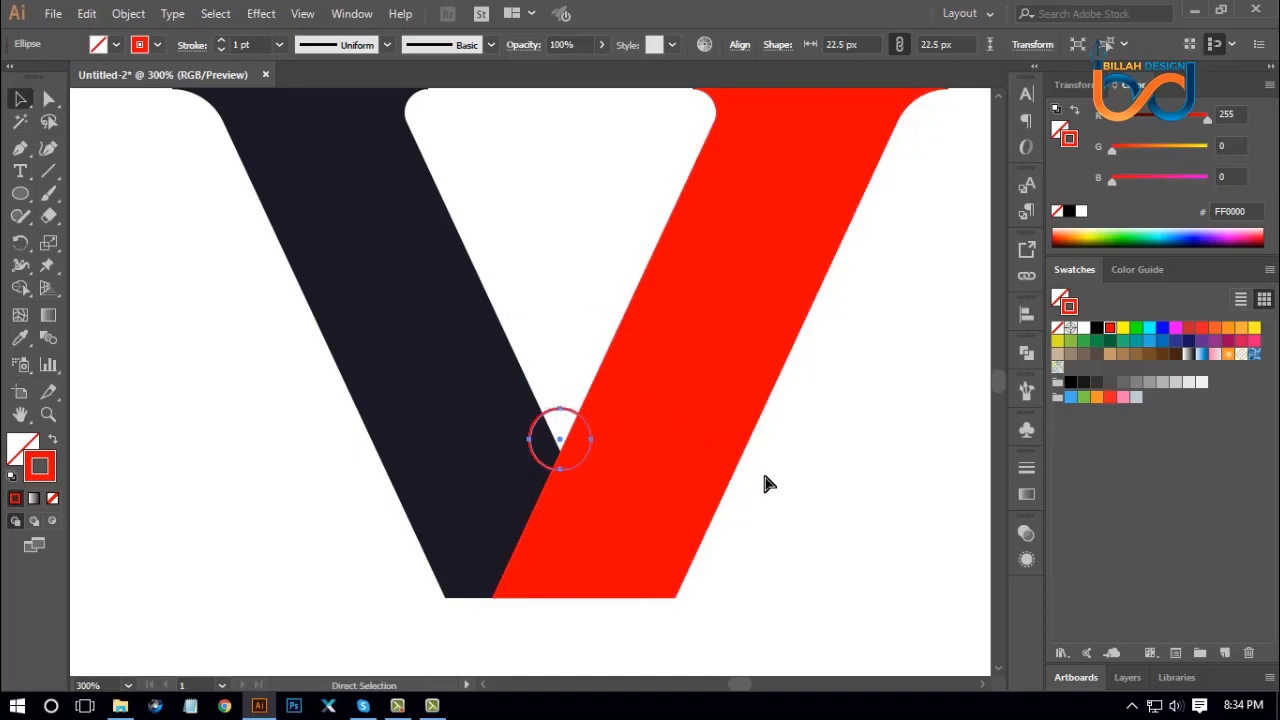
pyautogui.moveTo(561, 345); pyautogui.dragTo(568, 305)
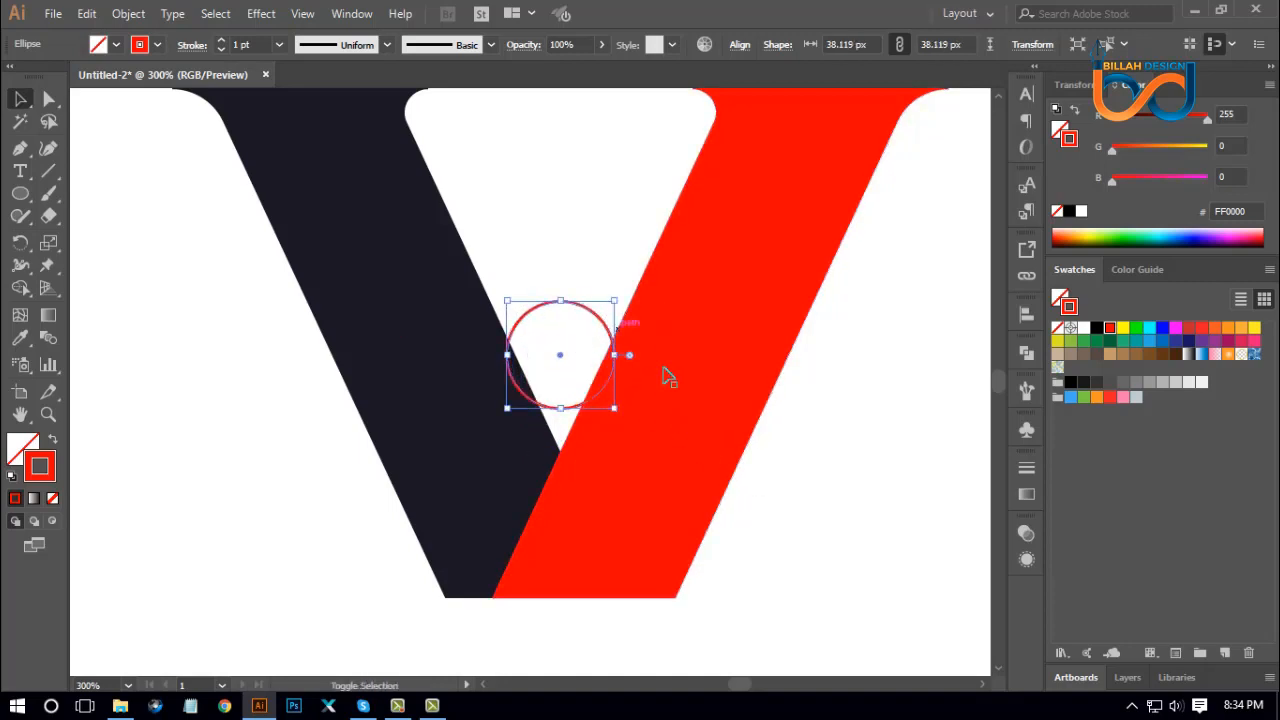
# Step: Move the enlarged circle upward with the Snap To Collisions tool until it rests against both bars of the V
pyautogui.click(797, 534)
pyautogui.click(566, 302)
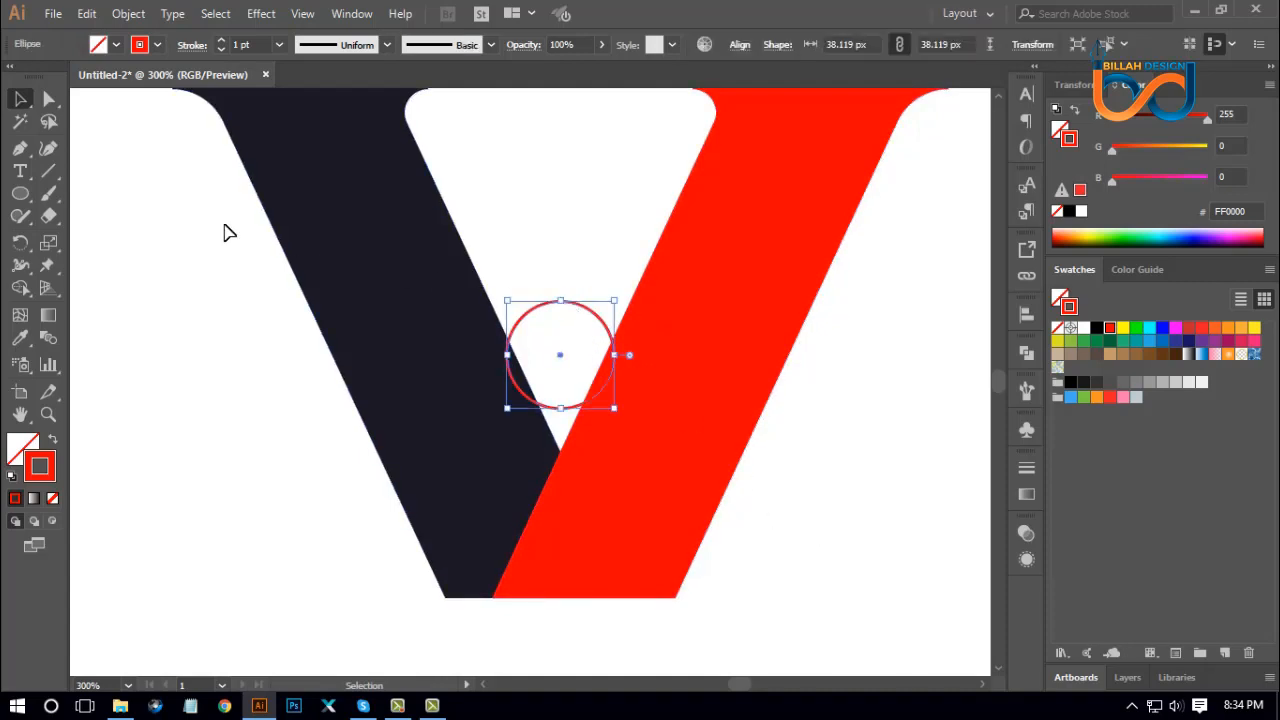
pyautogui.moveTo(20, 98); pyautogui.dragTo(86, 120)
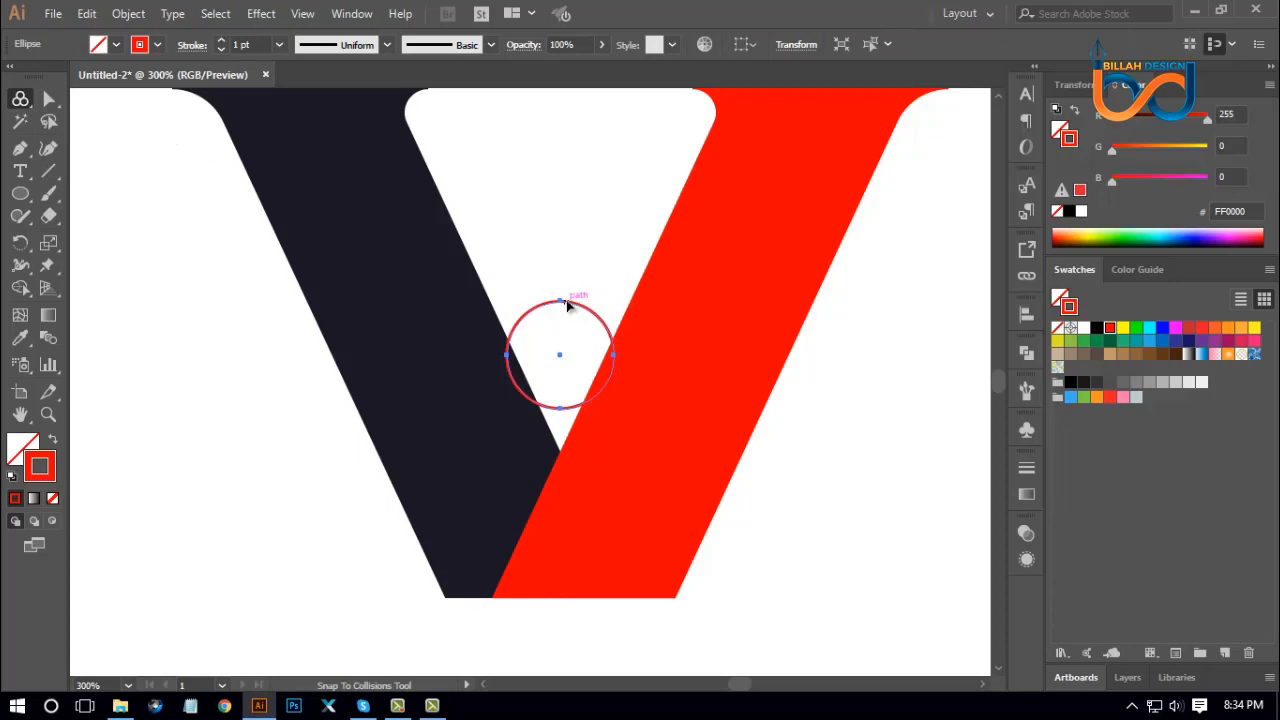
pyautogui.moveTo(566, 300); pyautogui.dragTo(568, 283)
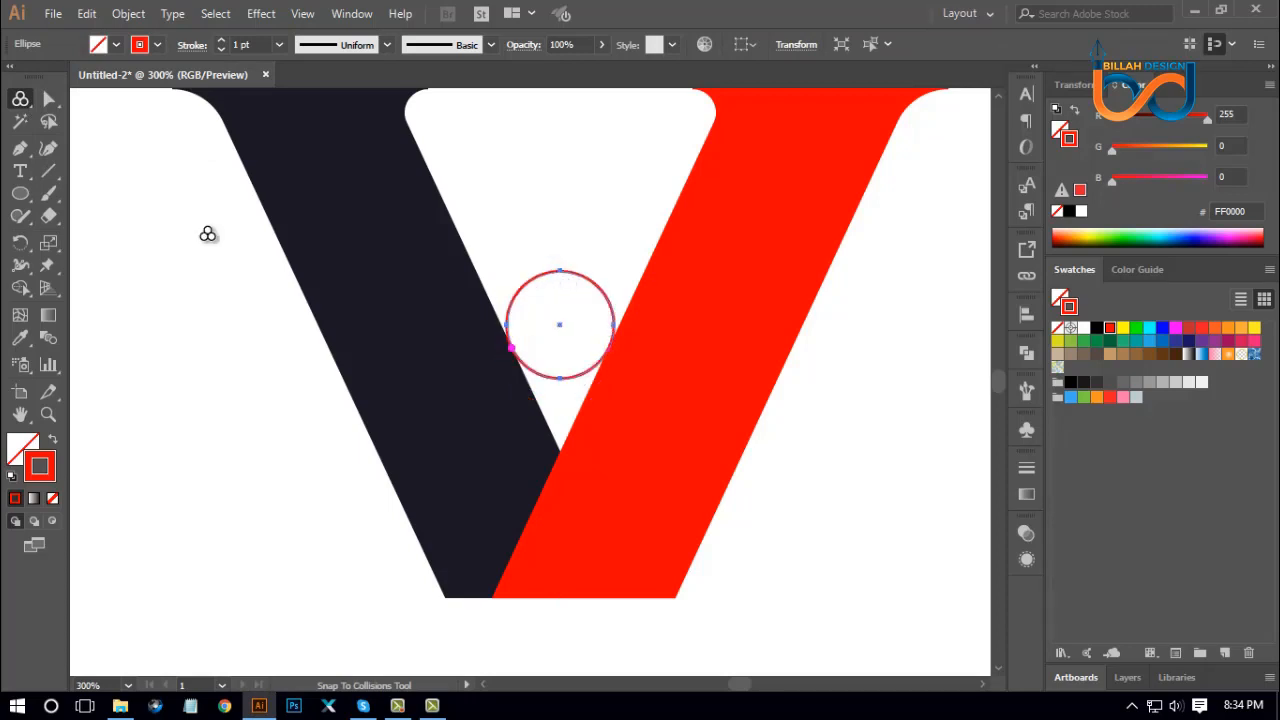
# Step: Merge the gap beneath the circle into the dark bar with Shape Builder, and remove the red bar and the circle
pyautogui.click(48, 98)
pyautogui.click(372, 601)
pyautogui.moveTo(372, 601); pyautogui.dragTo(743, 303)
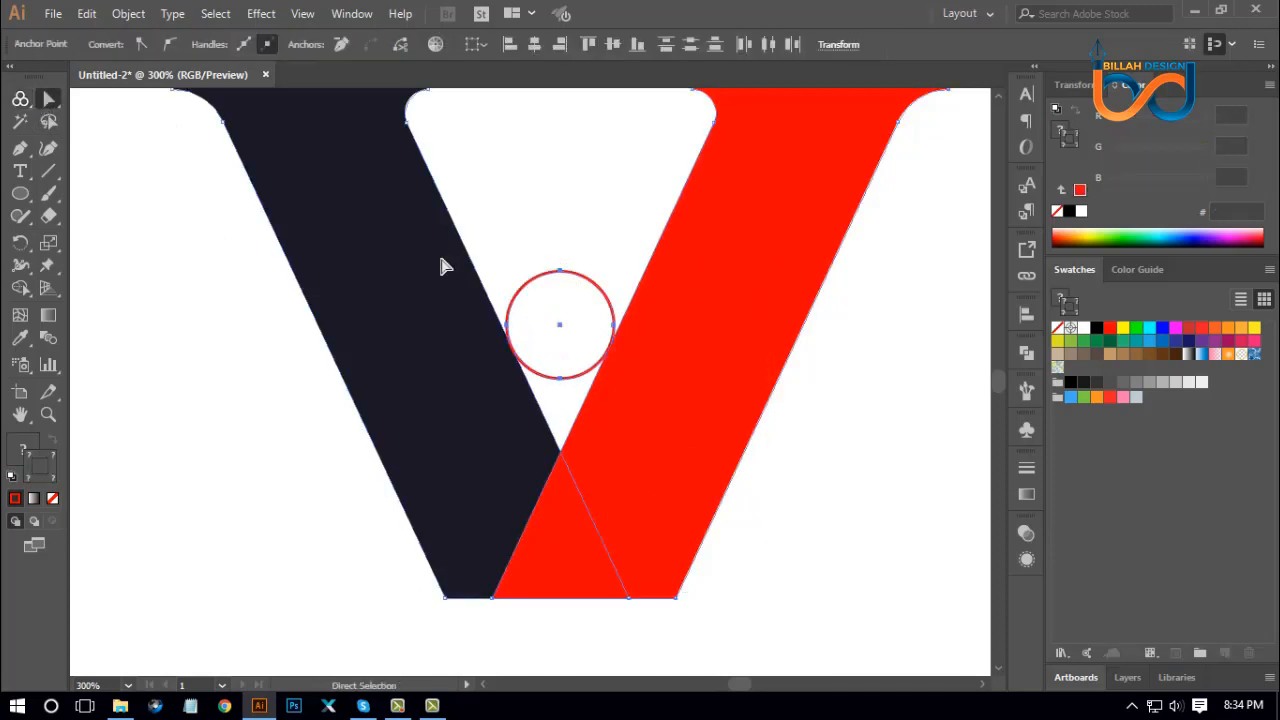
pyautogui.click(21, 288)
pyautogui.moveTo(565, 402)
pyautogui.mouseDown()
pyautogui.moveTo(510, 452)
pyautogui.moveTo(478, 445)
pyautogui.moveTo(440, 380)
pyautogui.mouseUp()
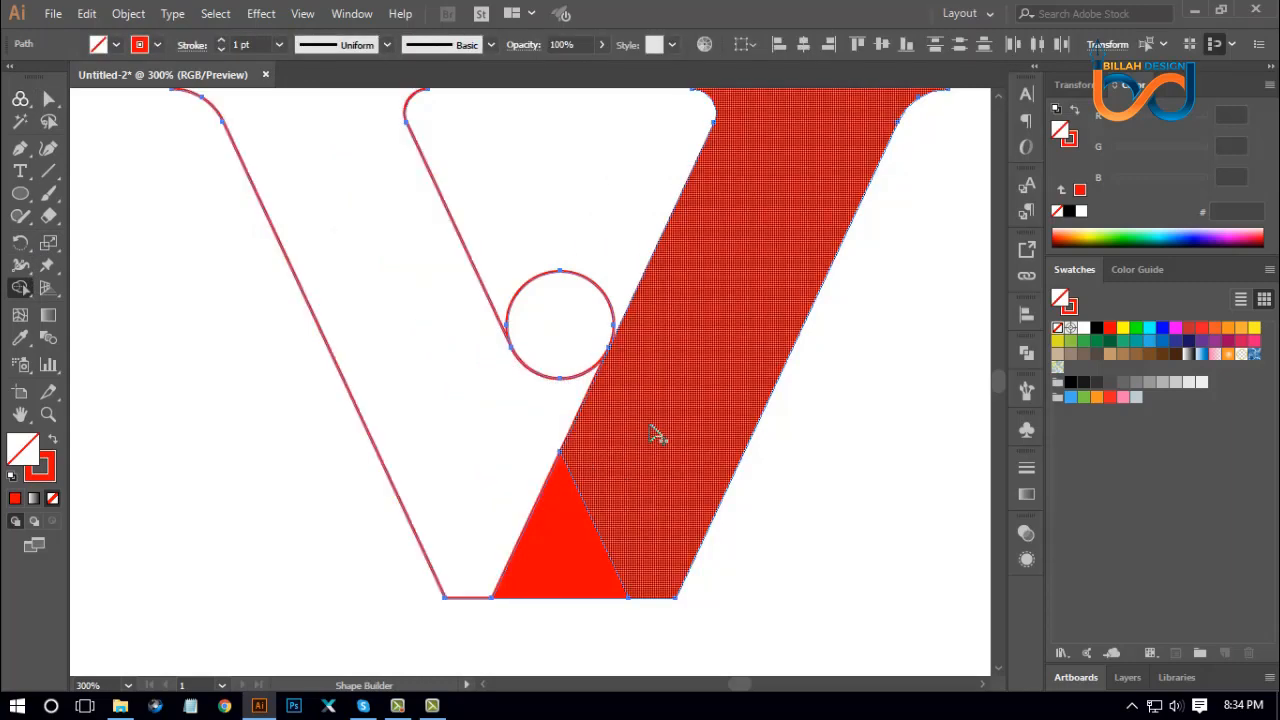
pyautogui.moveTo(657, 432); pyautogui.dragTo(565, 562)
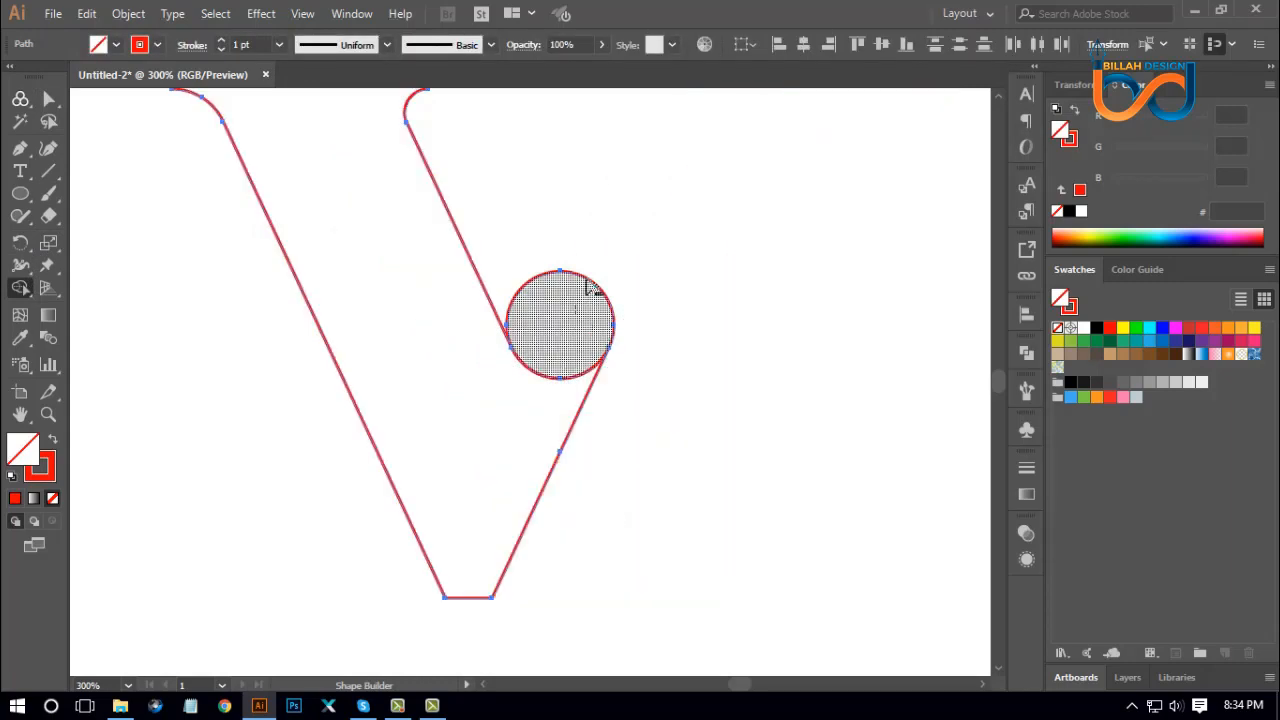
pyautogui.keyDown('alt'); pyautogui.click(591, 286); pyautogui.keyUp('alt')
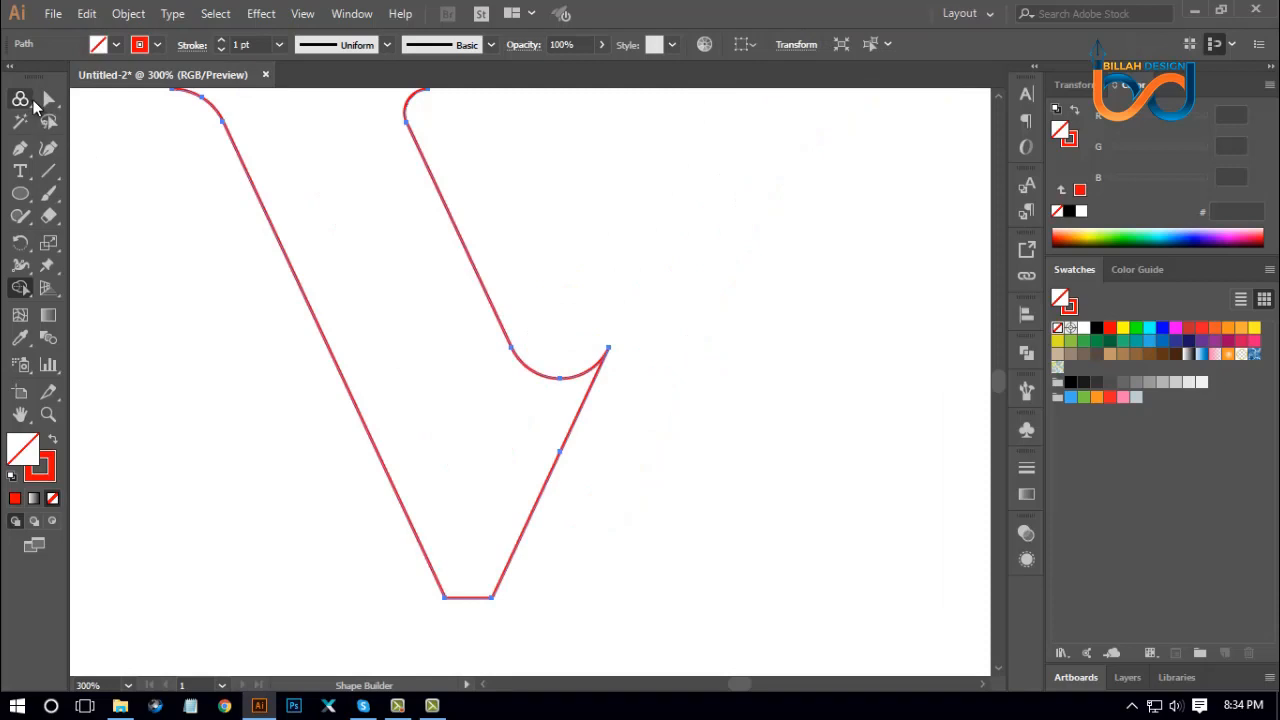
# Step: Fill the remaining outlined shape with black and leave it without a stroke
pyautogui.moveTo(33, 102); pyautogui.dragTo(62, 99)
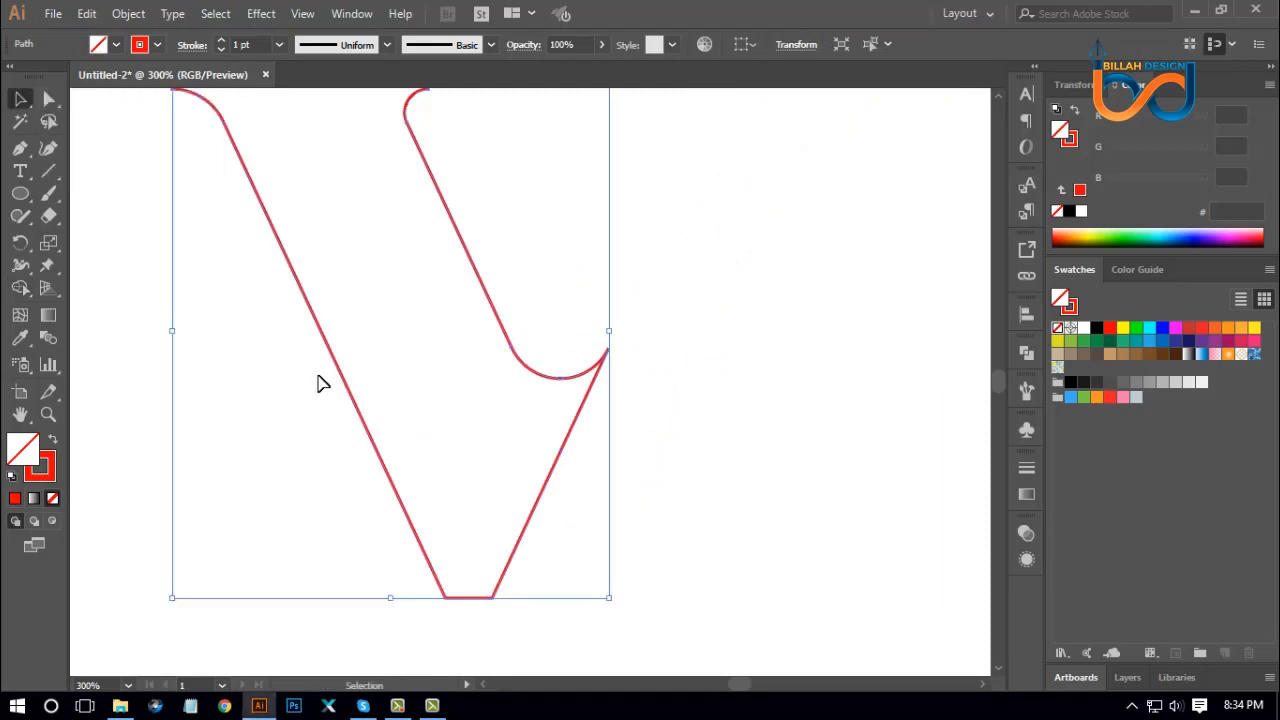
pyautogui.click(55, 441)
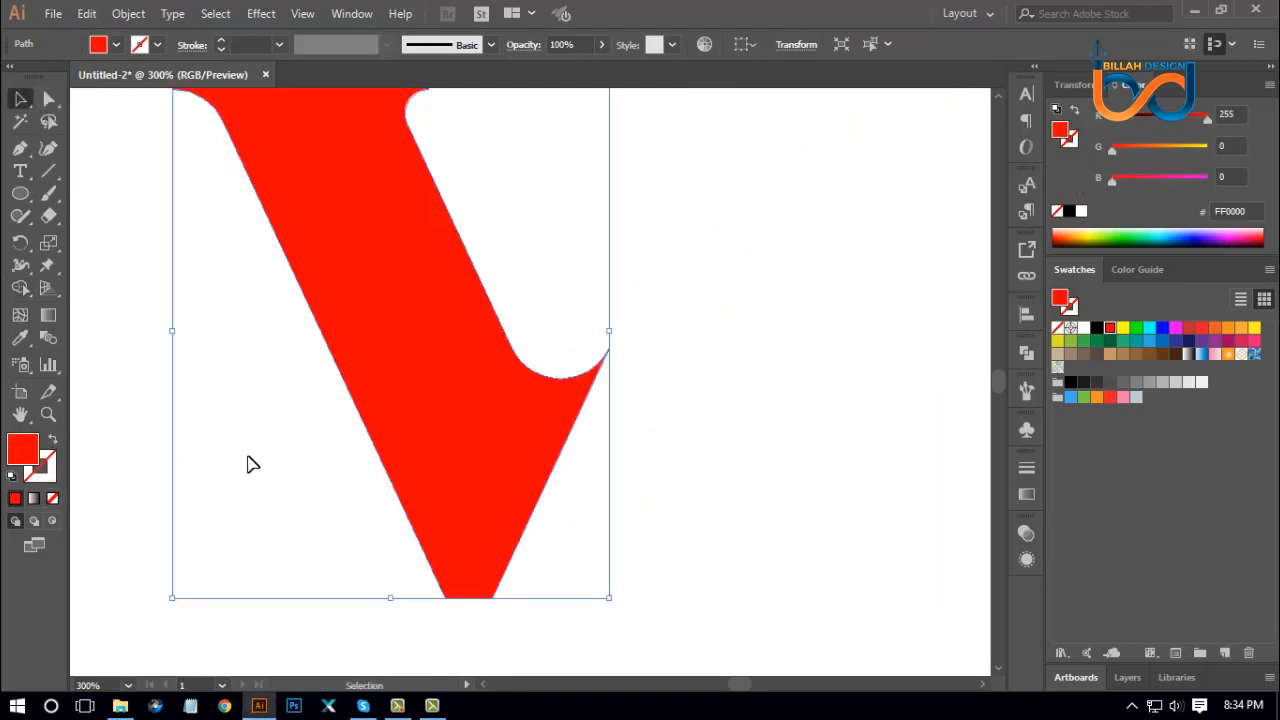
pyautogui.click(1097, 329)
pyautogui.click(775, 424)
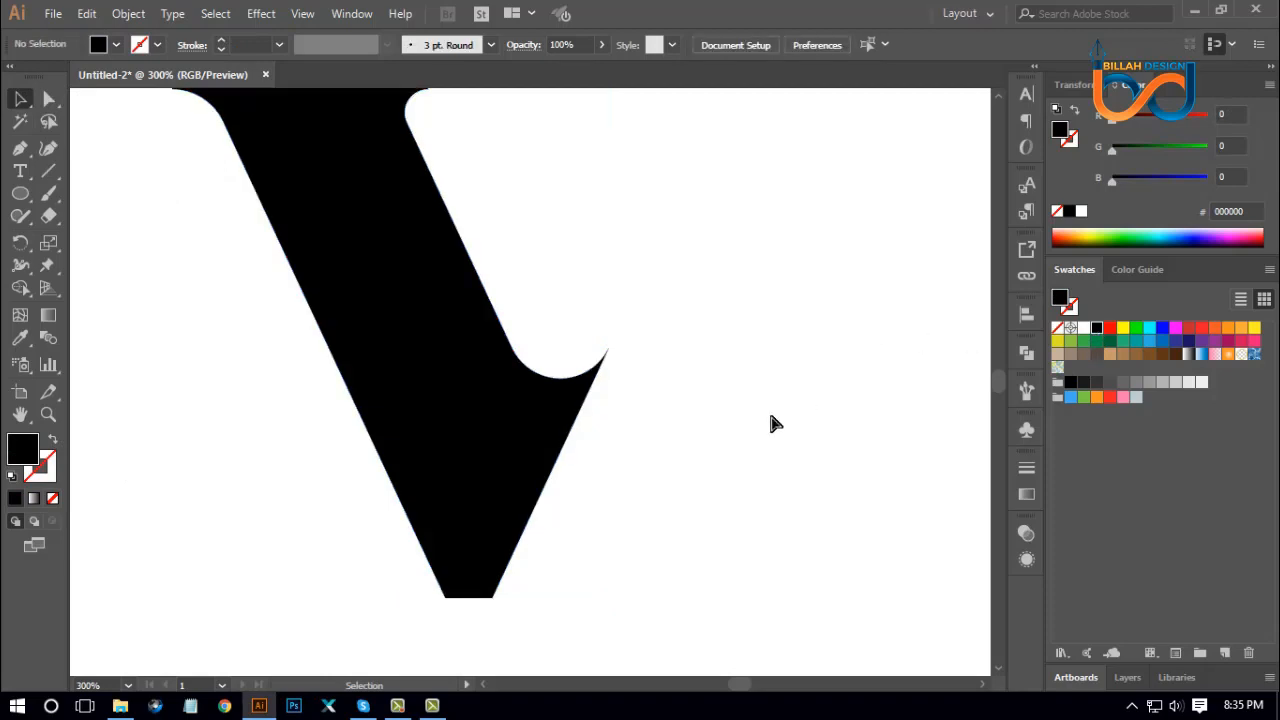
# Step: Move the second black shape close beside the first with their top edges level, so the pair forms a W
pyautogui.hotkey('ctrl', '-')
pyautogui.hotkey('ctrl', '-')
pyautogui.hotkey('ctrl', '-')
pyautogui.hotkey('ctrl', '-')
pyautogui.moveTo(589, 460); pyautogui.dragTo(663, 478)
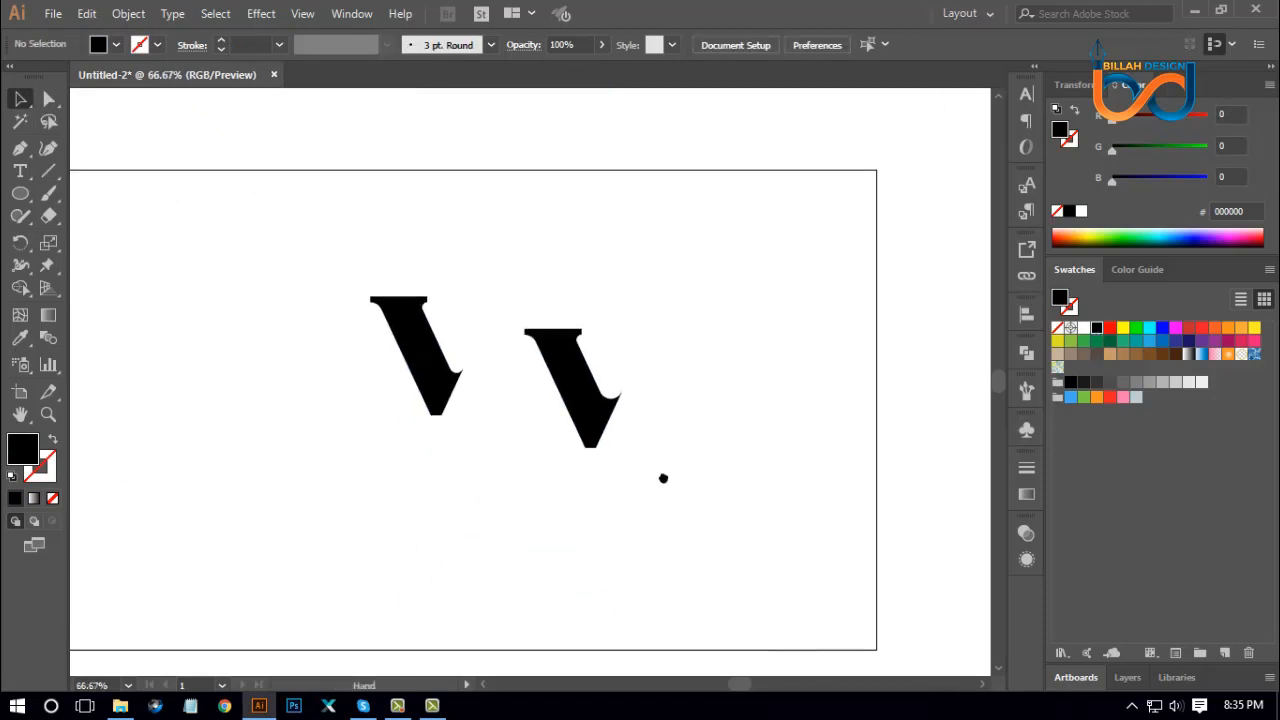
pyautogui.hotkey('ctrl', '+')
pyautogui.hotkey('ctrl', '+')
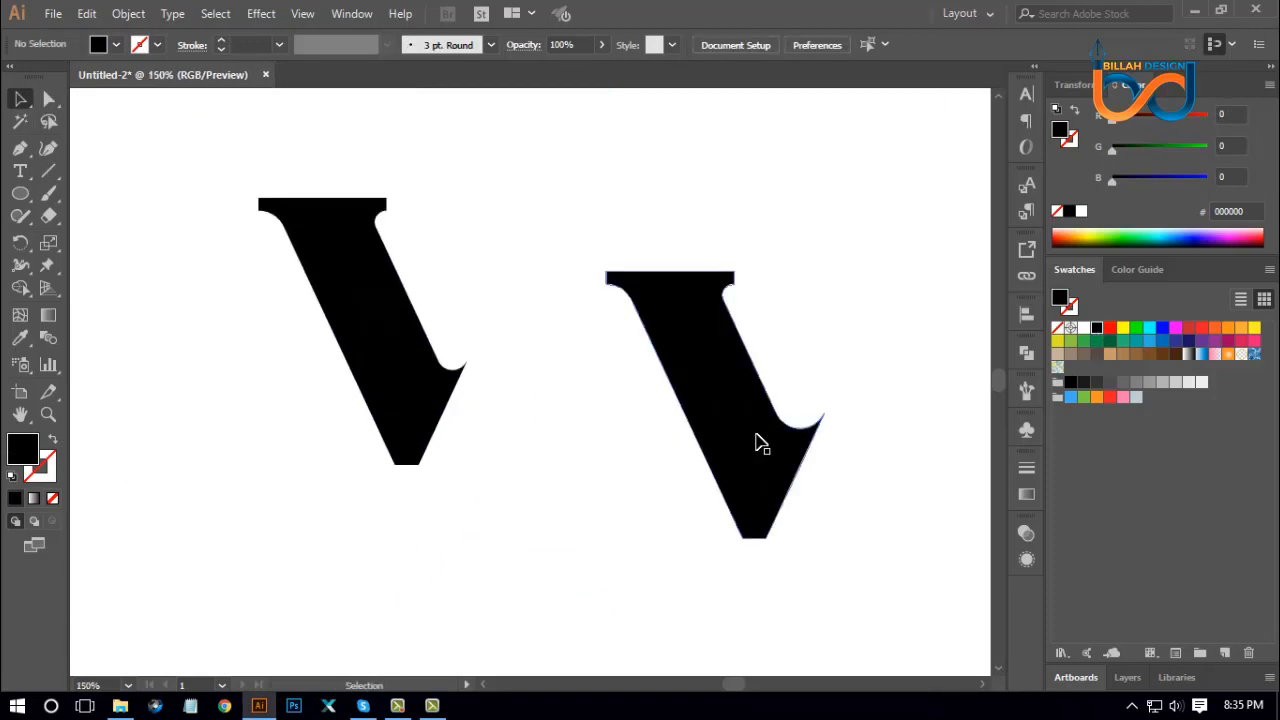
pyautogui.moveTo(600, 357); pyautogui.dragTo(620, 401)
pyautogui.moveTo(709, 409); pyautogui.dragTo(527, 356)
pyautogui.click(703, 543)
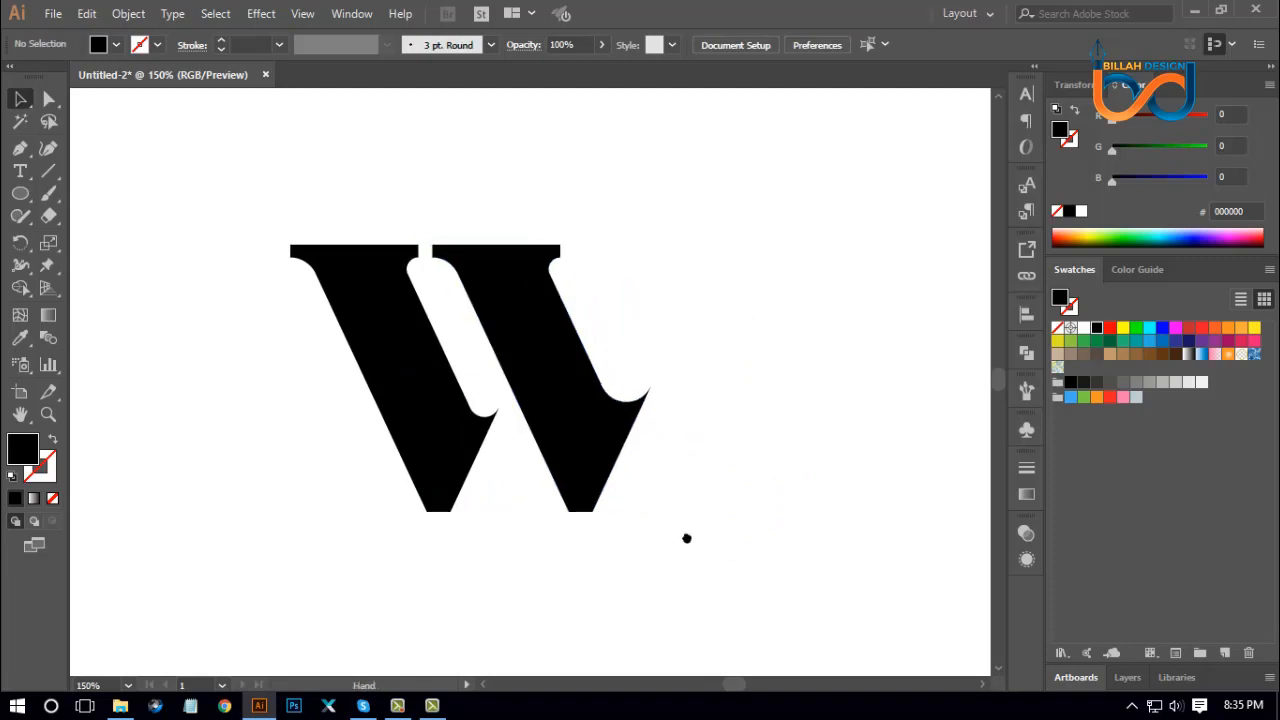
# Step: Nudge the right-hand shape of the W slightly to the left to tighten the gap between the two shapes
pyautogui.click(597, 434)
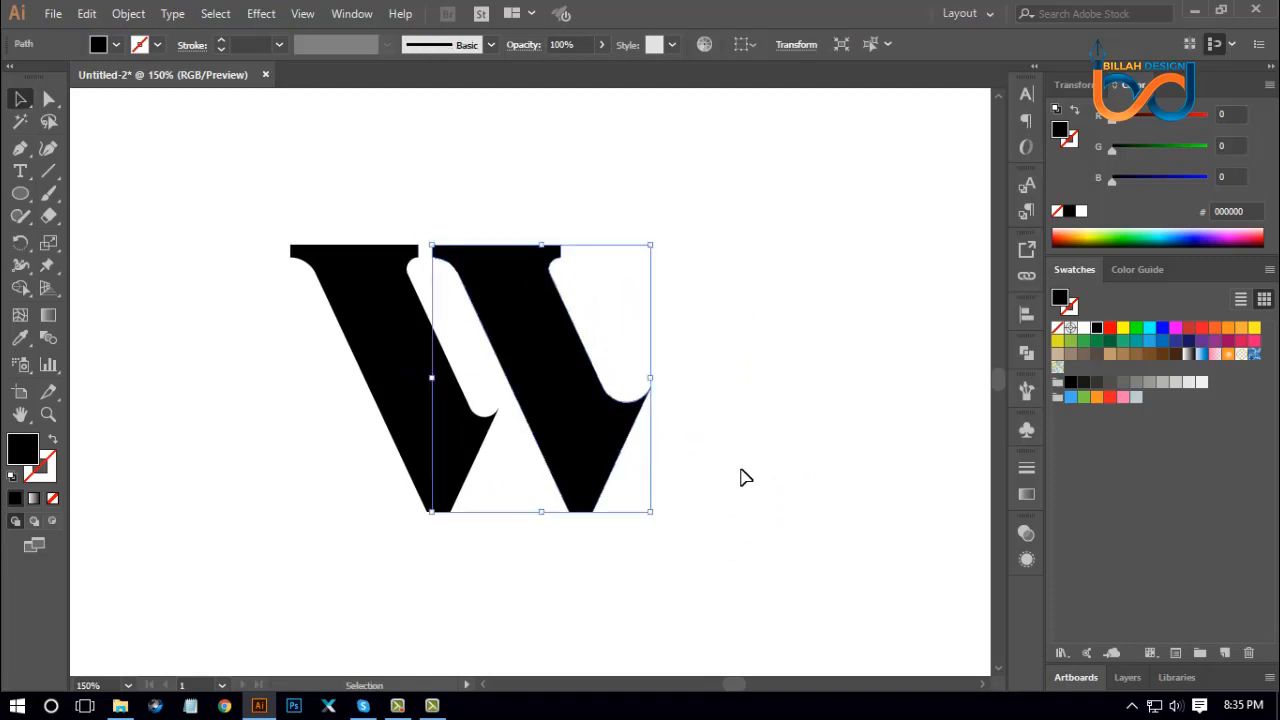
pyautogui.press('Left')
pyautogui.press('Left')
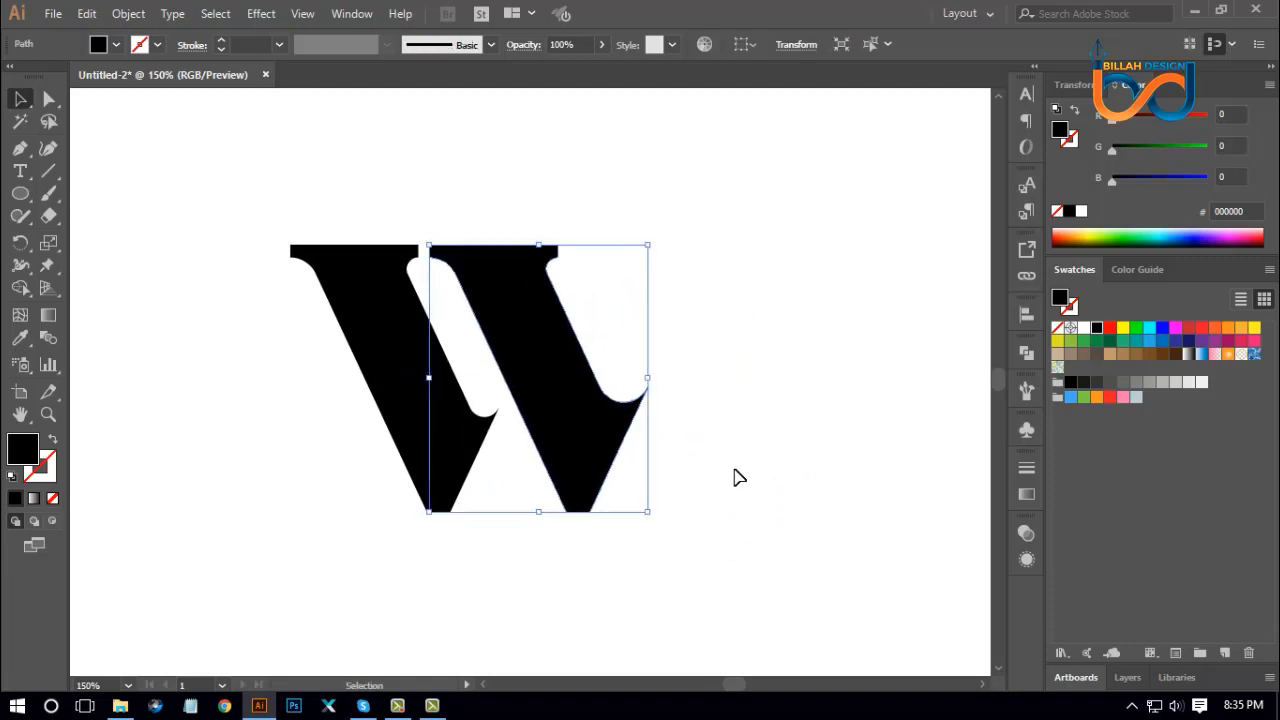
pyautogui.press('Right')
pyautogui.click(740, 479)
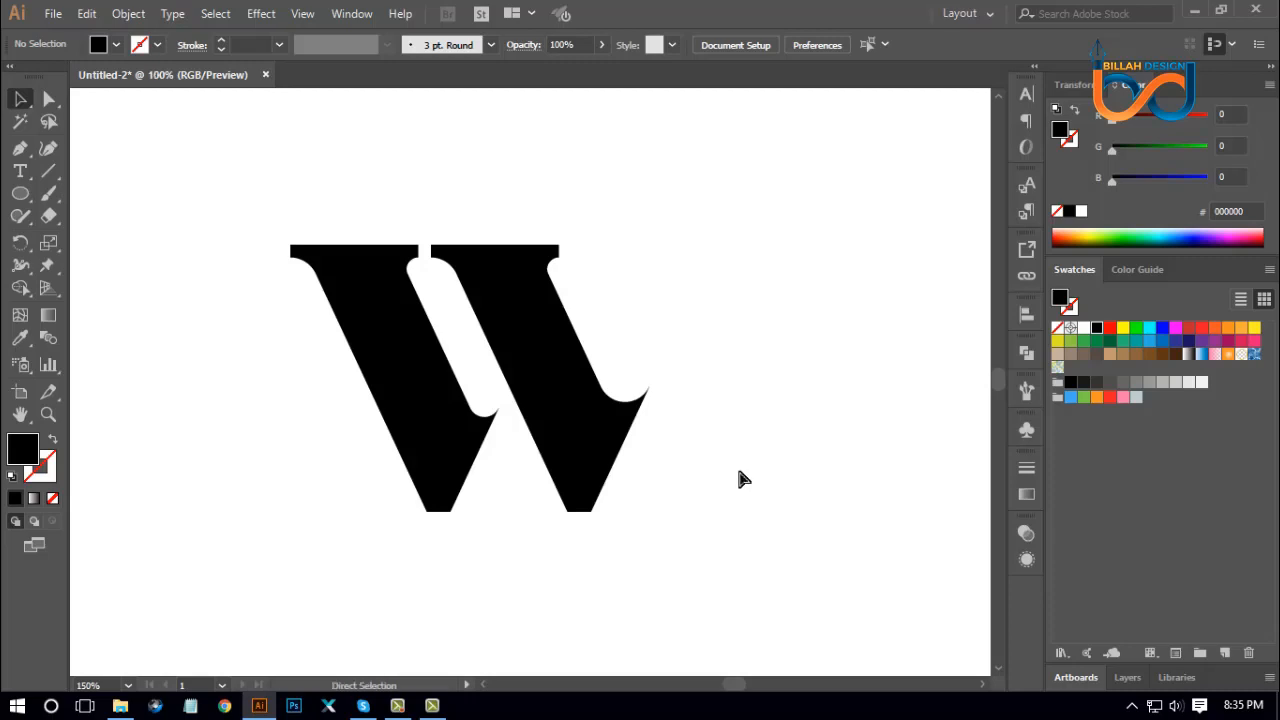
# Step: Duplicate both shapes of the W together, placing the copy directly to the right at the same height
pyautogui.hotkey('ctrl', '0')
pyautogui.hotkey('ctrl', '+')
pyautogui.hotkey('ctrl', '+')
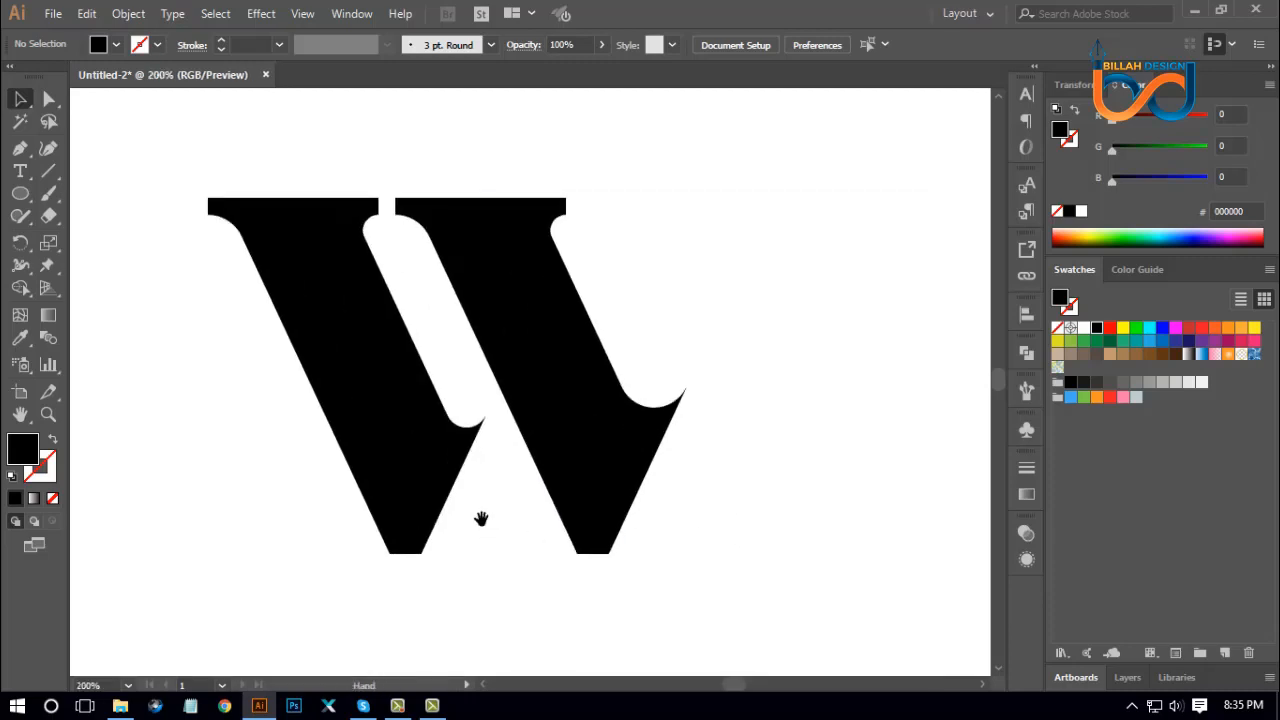
pyautogui.moveTo(480, 518); pyautogui.dragTo(502, 512)
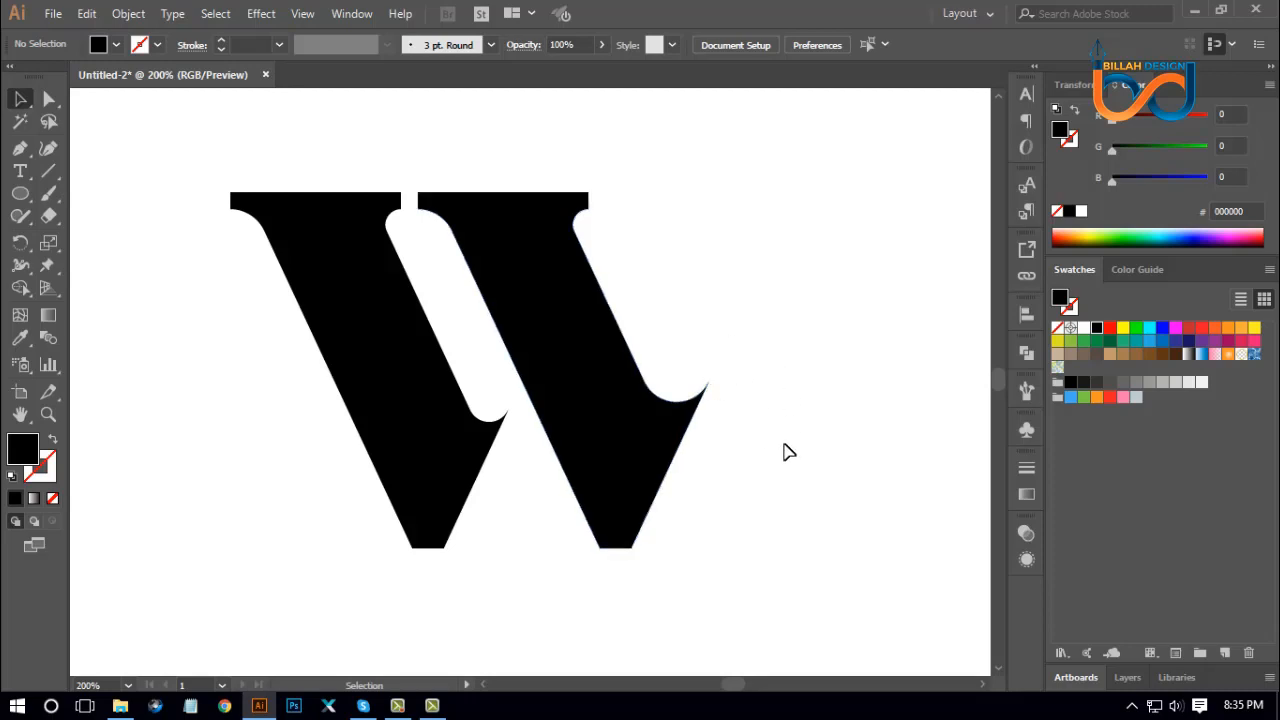
pyautogui.hotkey('ctrl', '-')
pyautogui.hotkey('ctrl', '-')
pyautogui.hotkey('ctrl', '-')
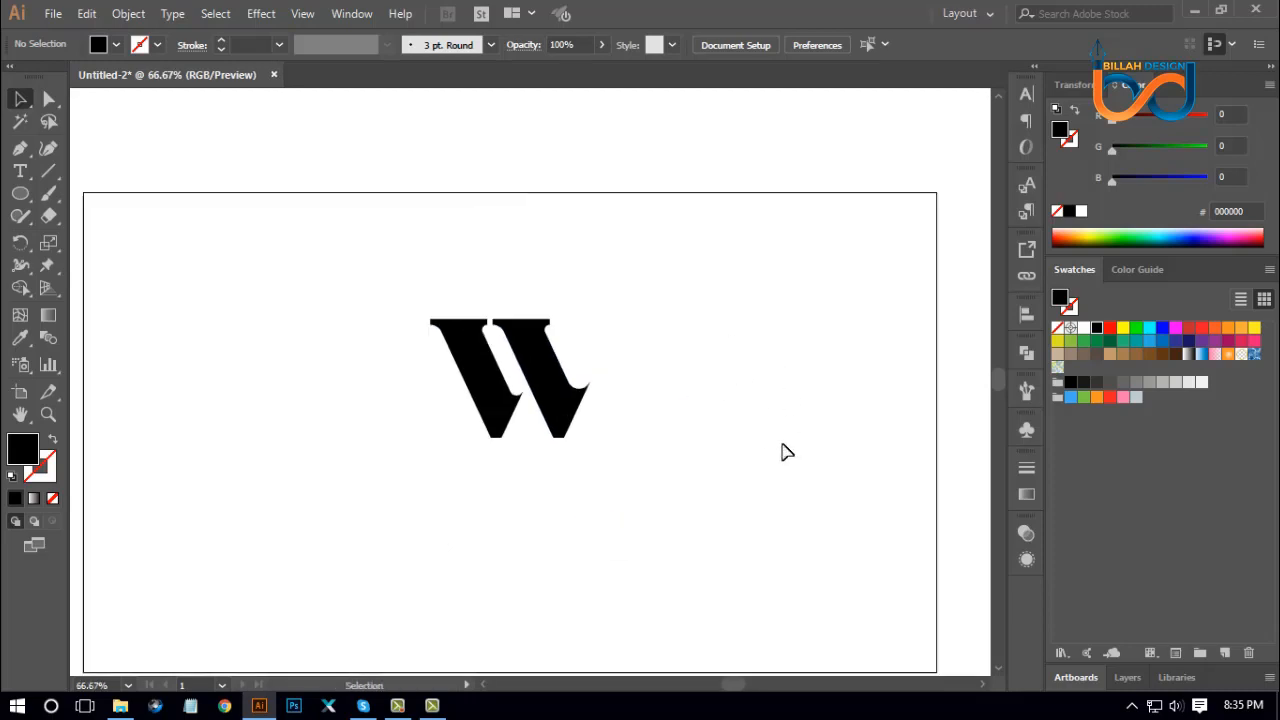
pyautogui.press('space')
pyautogui.moveTo(582, 372); pyautogui.dragTo(628, 330)
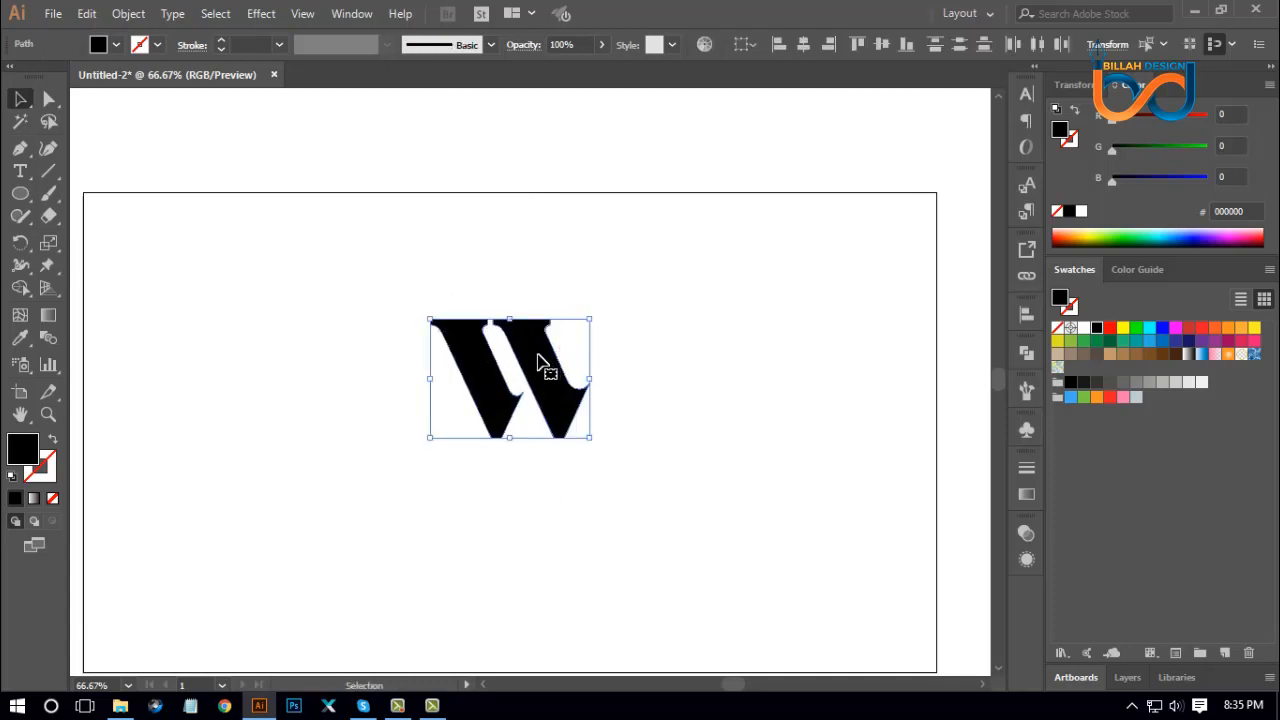
pyautogui.moveTo(560, 370); pyautogui.dragTo(688, 367)
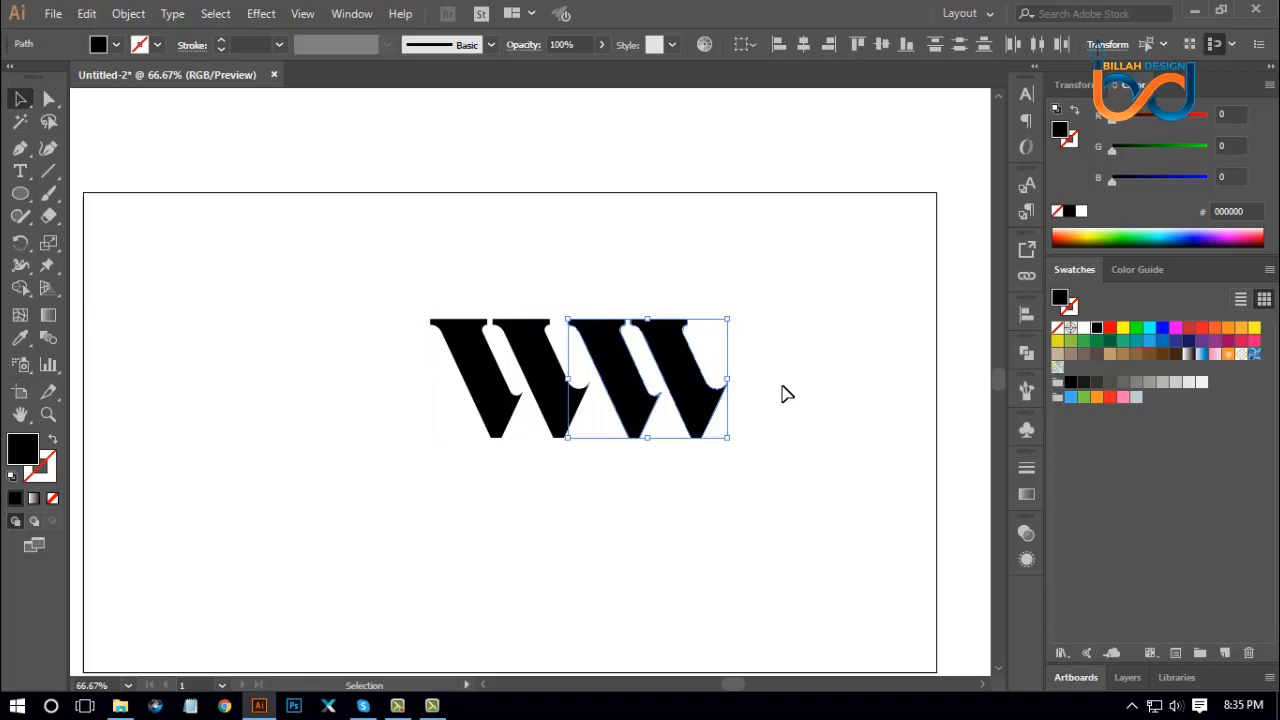
# Step: Rotate the duplicated pair 180 degrees so that it forms an M
pyautogui.moveTo(737, 315); pyautogui.dragTo(526, 483)
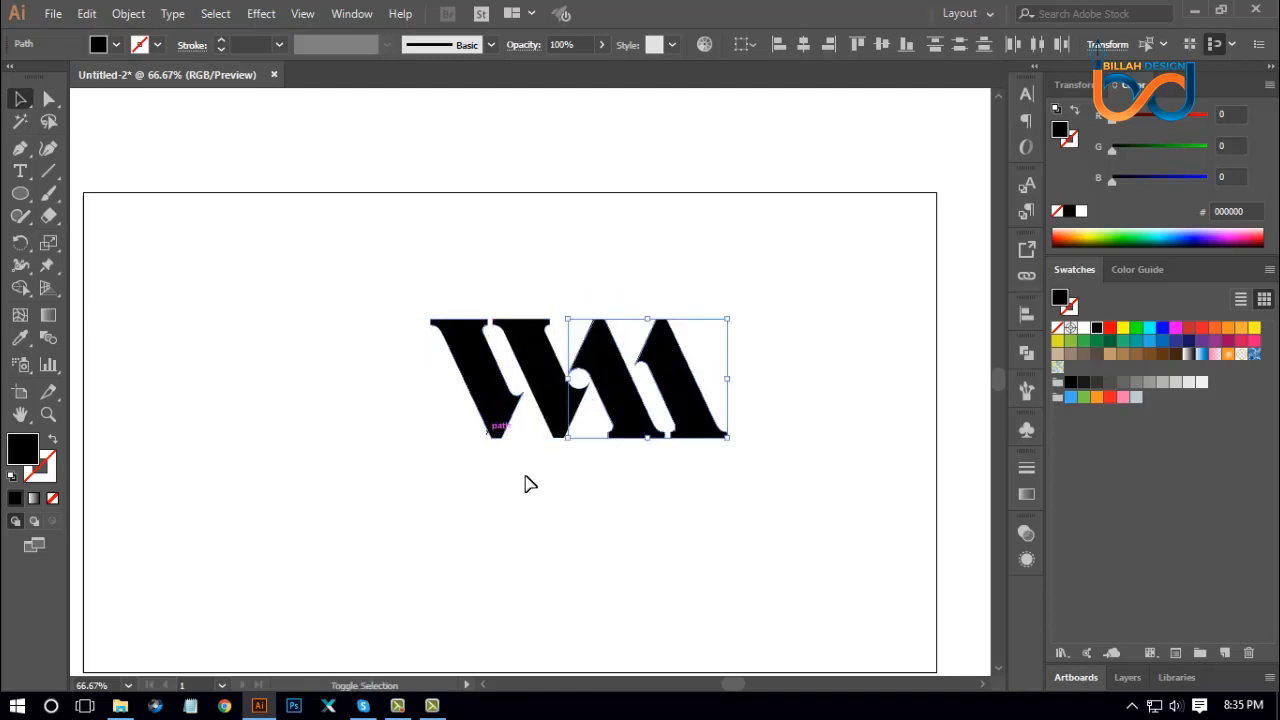
pyautogui.click(651, 537)
pyautogui.moveTo(624, 487); pyautogui.dragTo(790, 360)
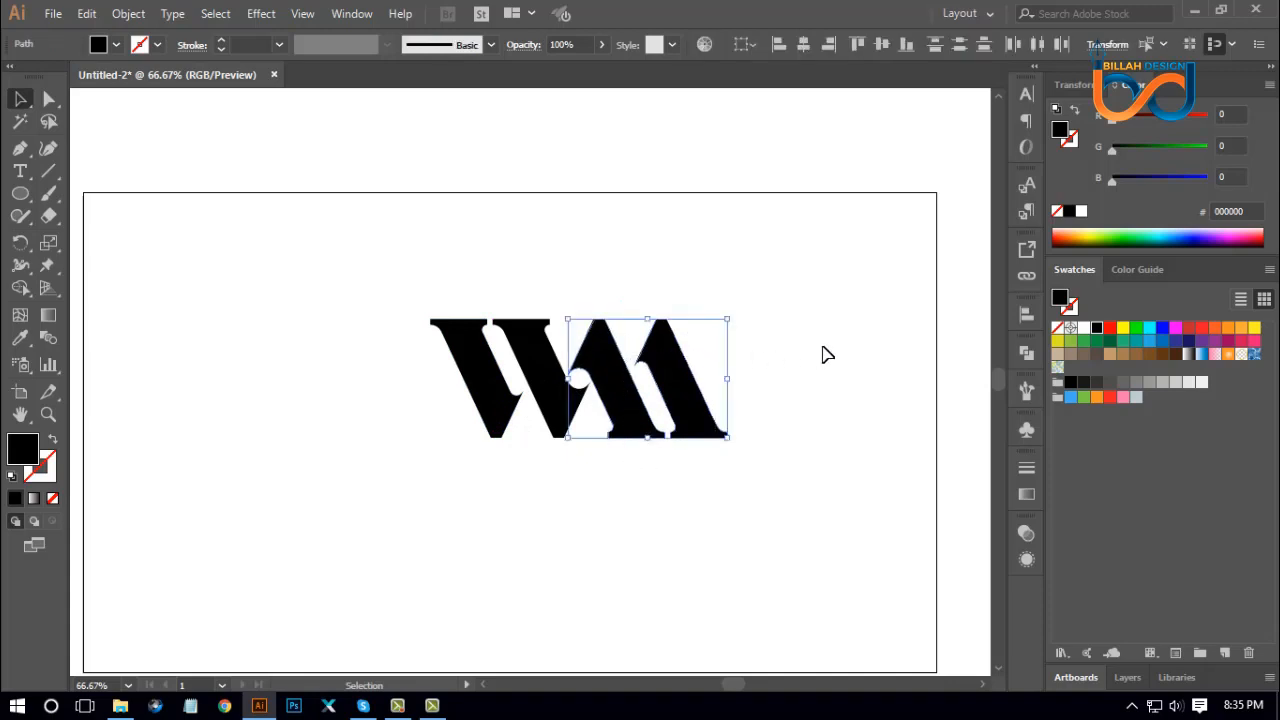
# Step: Nudge the rotated pair to the right until its left tip just clears the right tip of the W
pyautogui.press('Right')
pyautogui.press('Right')
pyautogui.press('Right')
pyautogui.press('Right')
pyautogui.press('Right')
pyautogui.press('Right')
pyautogui.press('Right')
pyautogui.press('Right')
pyautogui.press('Right')
pyautogui.press('Right')
pyautogui.press('Right')
pyautogui.press('Right')
pyautogui.press('Right')
pyautogui.press('Right')
pyautogui.press('Right')
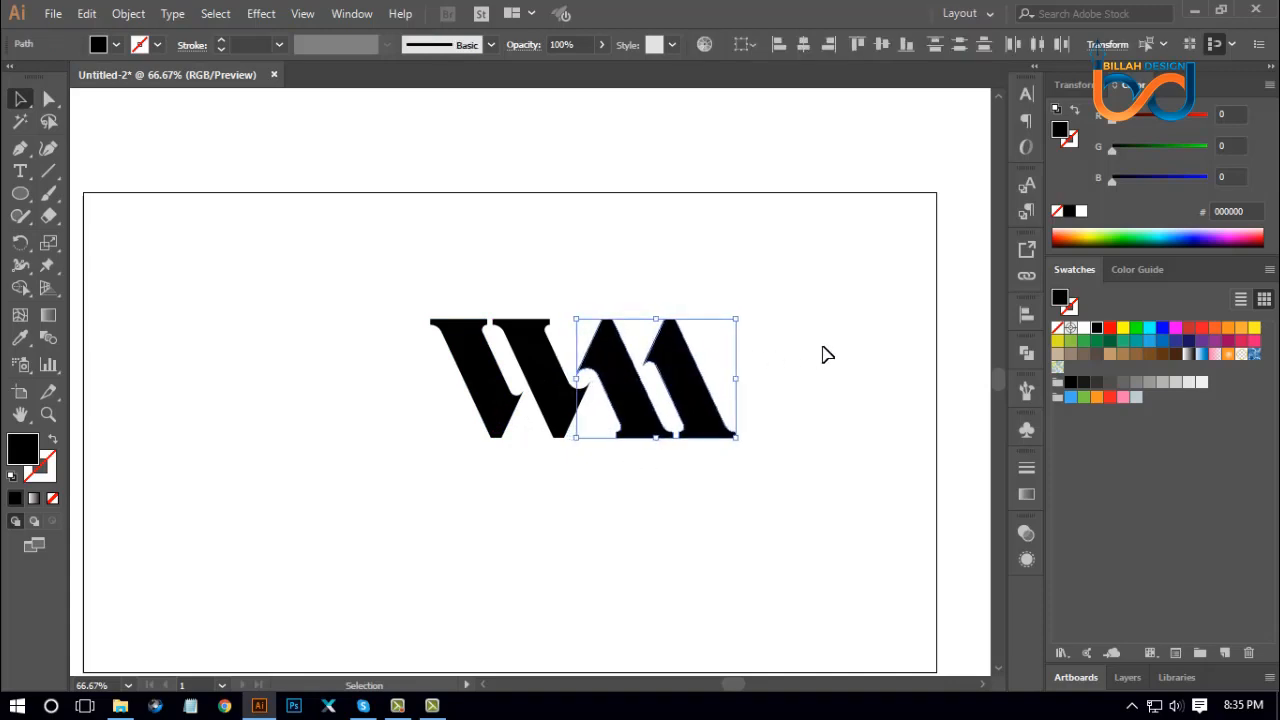
pyautogui.press('Right')
pyautogui.press('Right')
pyautogui.press('Right')
pyautogui.press('Right')
pyautogui.press('Right')
pyautogui.press('Right')
pyautogui.press('Right')
pyautogui.press('Right')
pyautogui.press('Right')
pyautogui.press('Right')
pyautogui.press('Right')
pyautogui.press('Right')
pyautogui.press('Right')
pyautogui.press('Right')
pyautogui.press('Right')
pyautogui.press('Right')
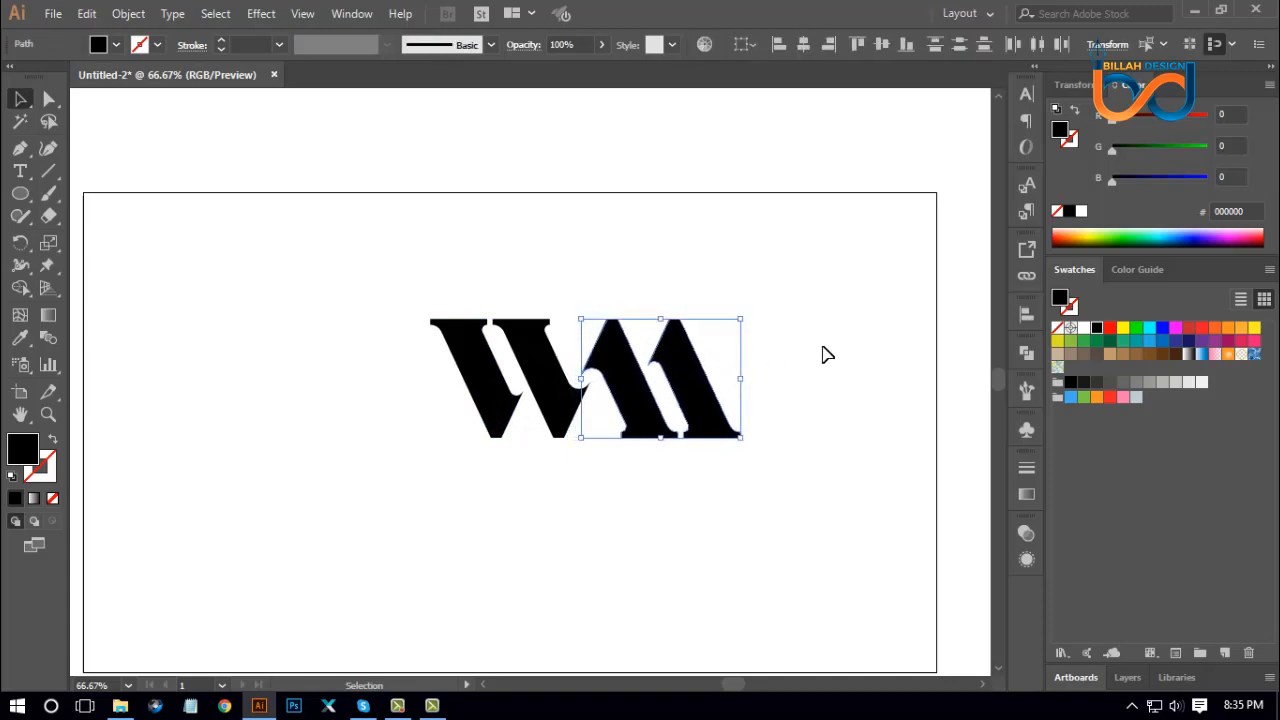
pyautogui.press('Right')
pyautogui.press('Right')
pyautogui.press('Right')
pyautogui.press('Right')
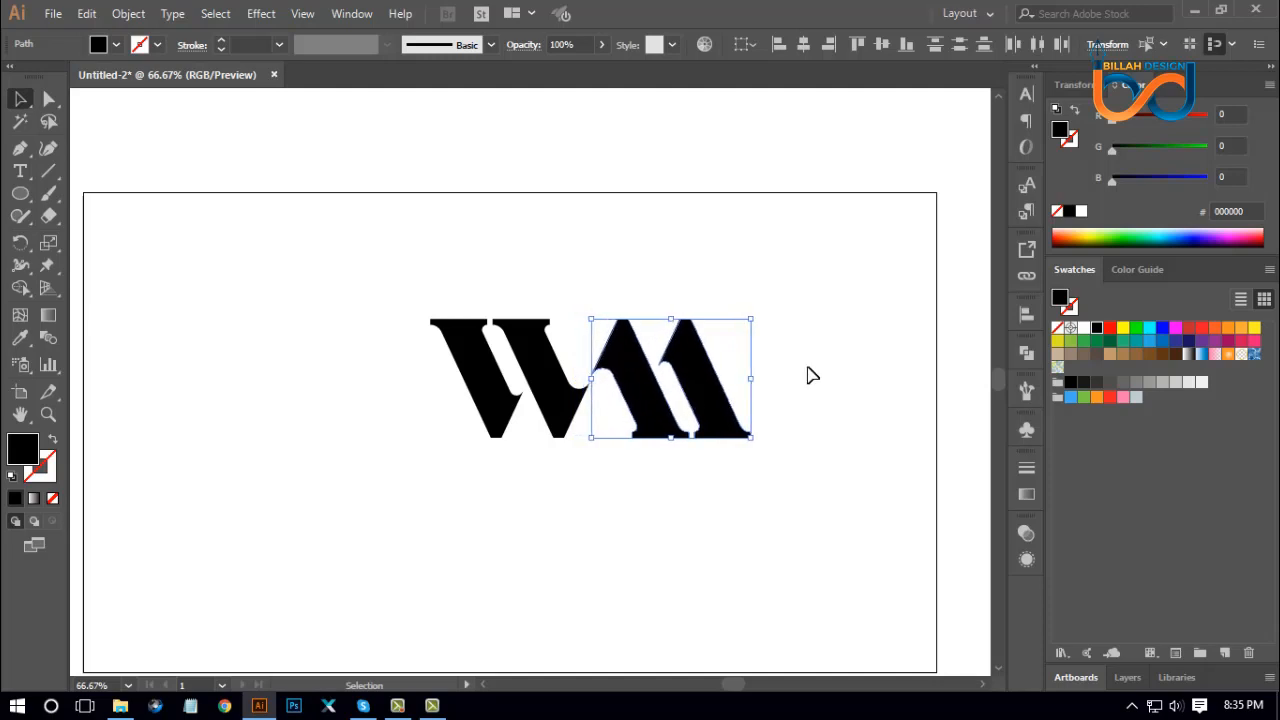
pyautogui.click(729, 500)
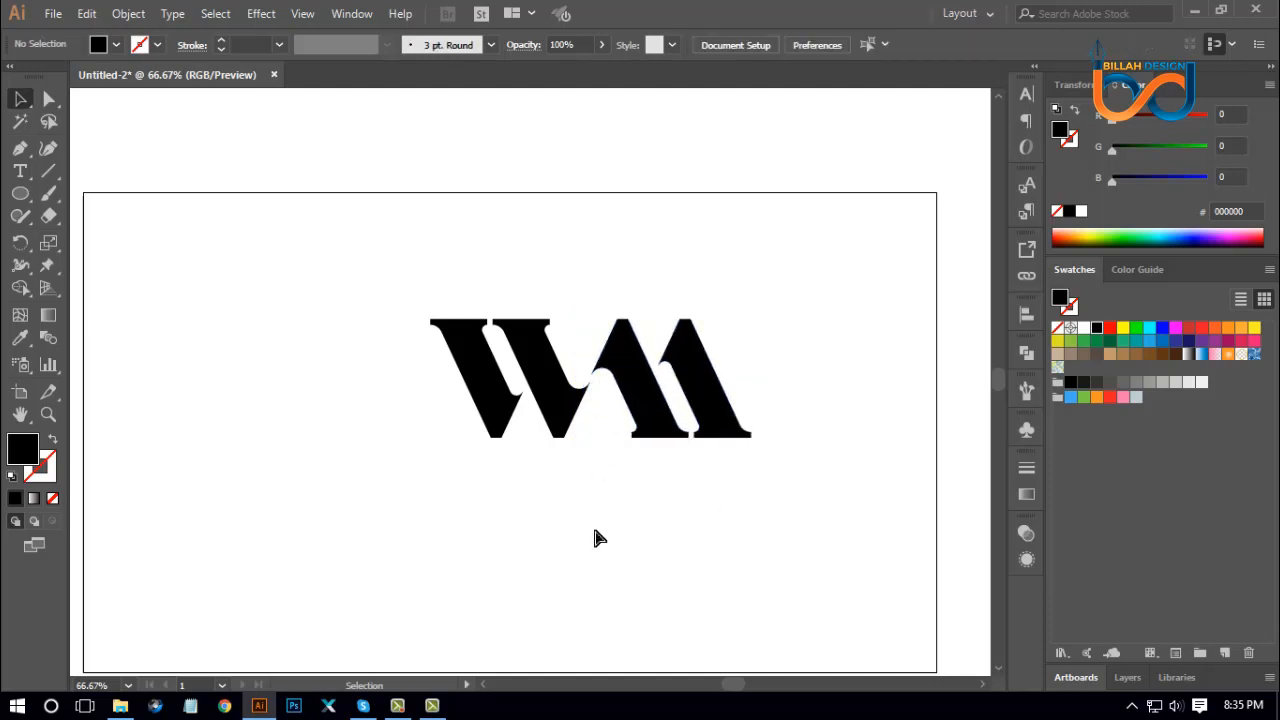
# Step: Nudge both M shapes together slightly to the right to widen the gap between the W and the M
pyautogui.hotkey('ctrl', '+')
pyautogui.hotkey('ctrl', '+')
pyautogui.hotkey('ctrl', '+')
pyautogui.moveTo(732, 496); pyautogui.dragTo(546, 540)
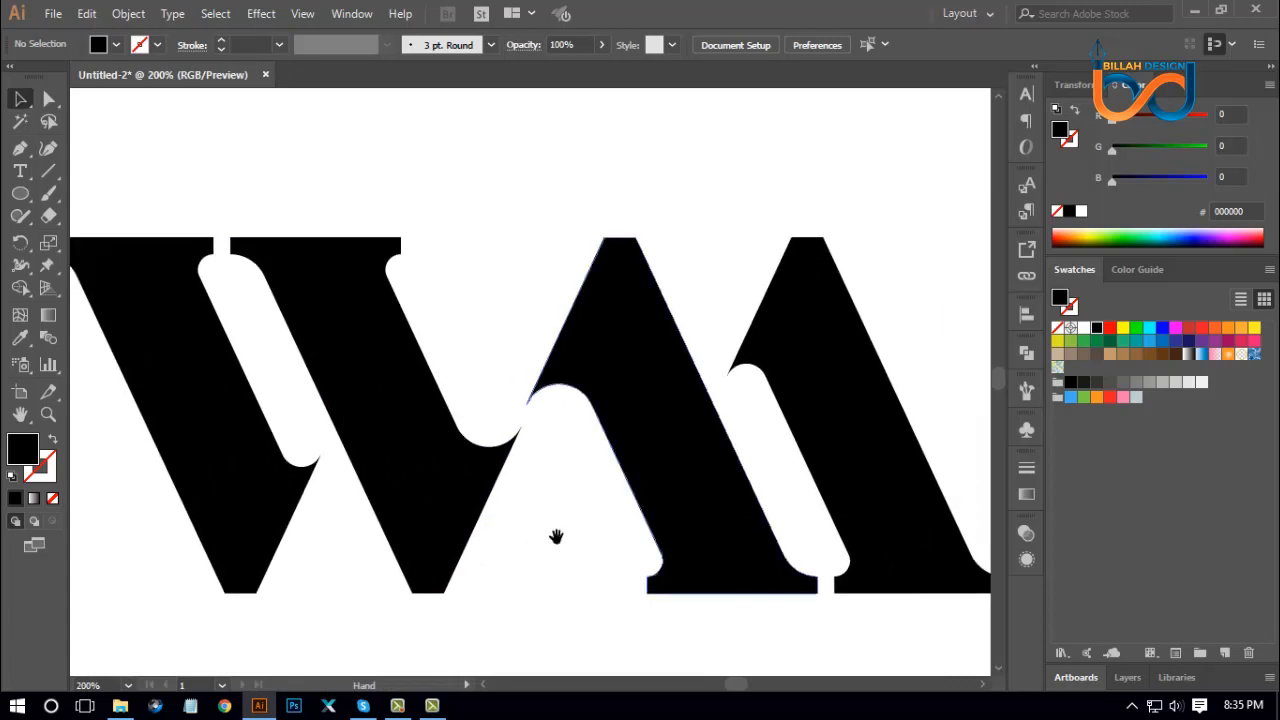
pyautogui.moveTo(603, 200); pyautogui.dragTo(855, 252)
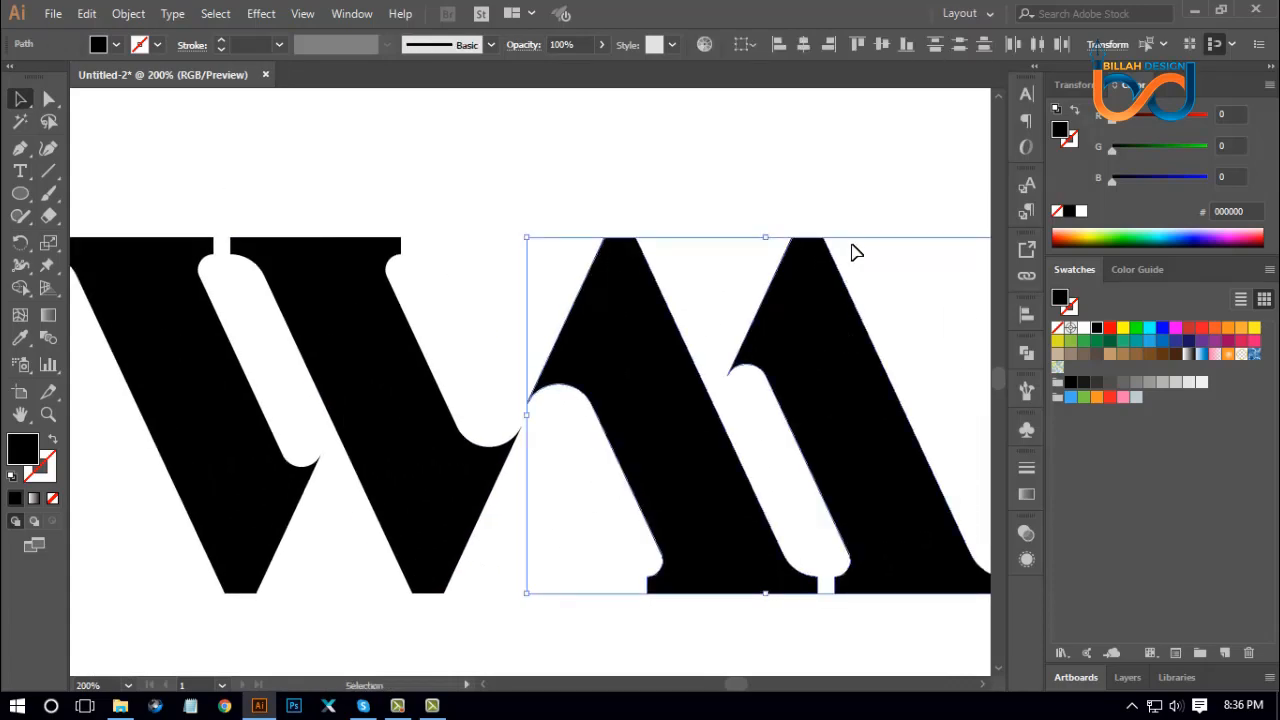
pyautogui.press('Right')
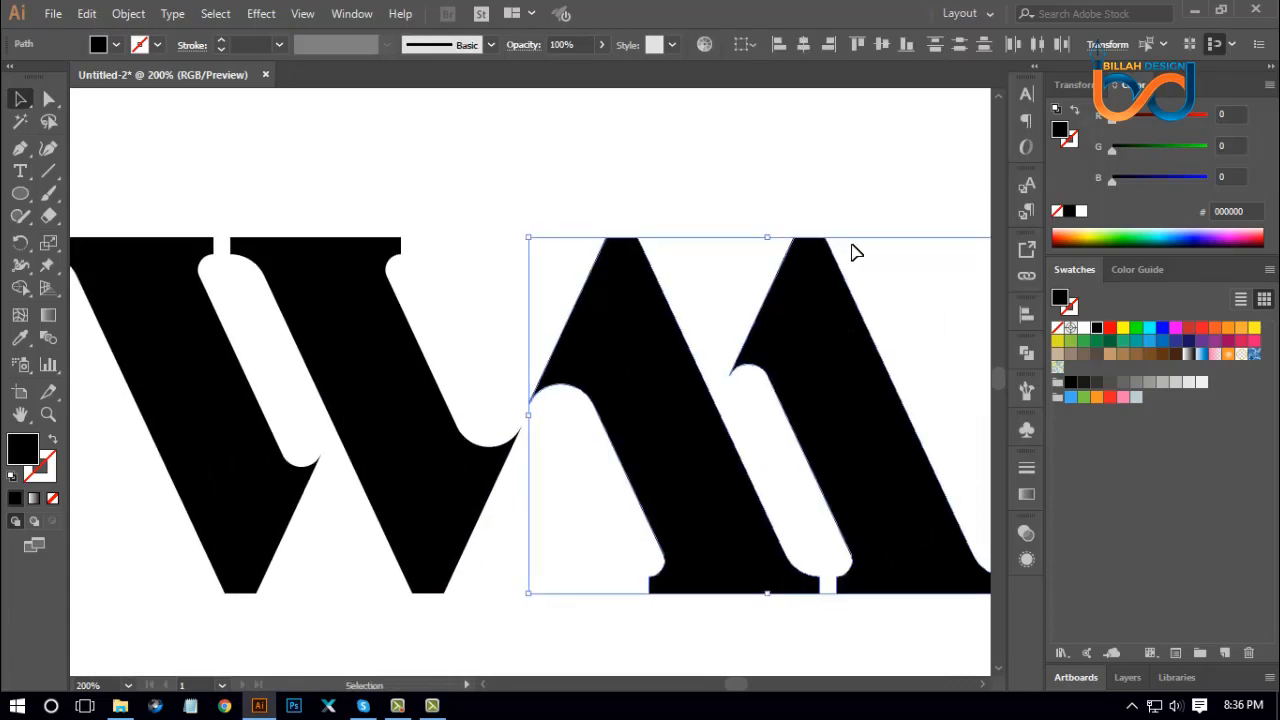
pyautogui.click(658, 174)
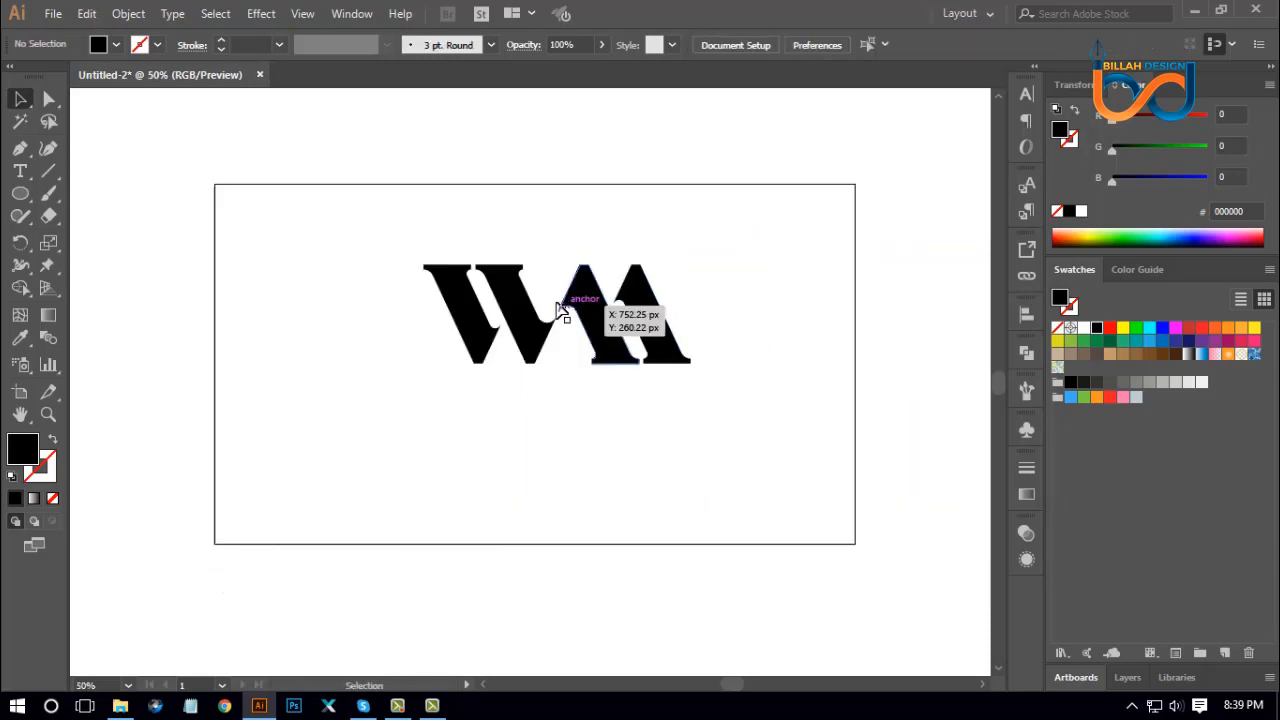
# Step: Move the grouped WM monogram slightly down the artboard and scale it down proportionally about its centre
pyautogui.moveTo(595, 313); pyautogui.dragTo(595, 326)
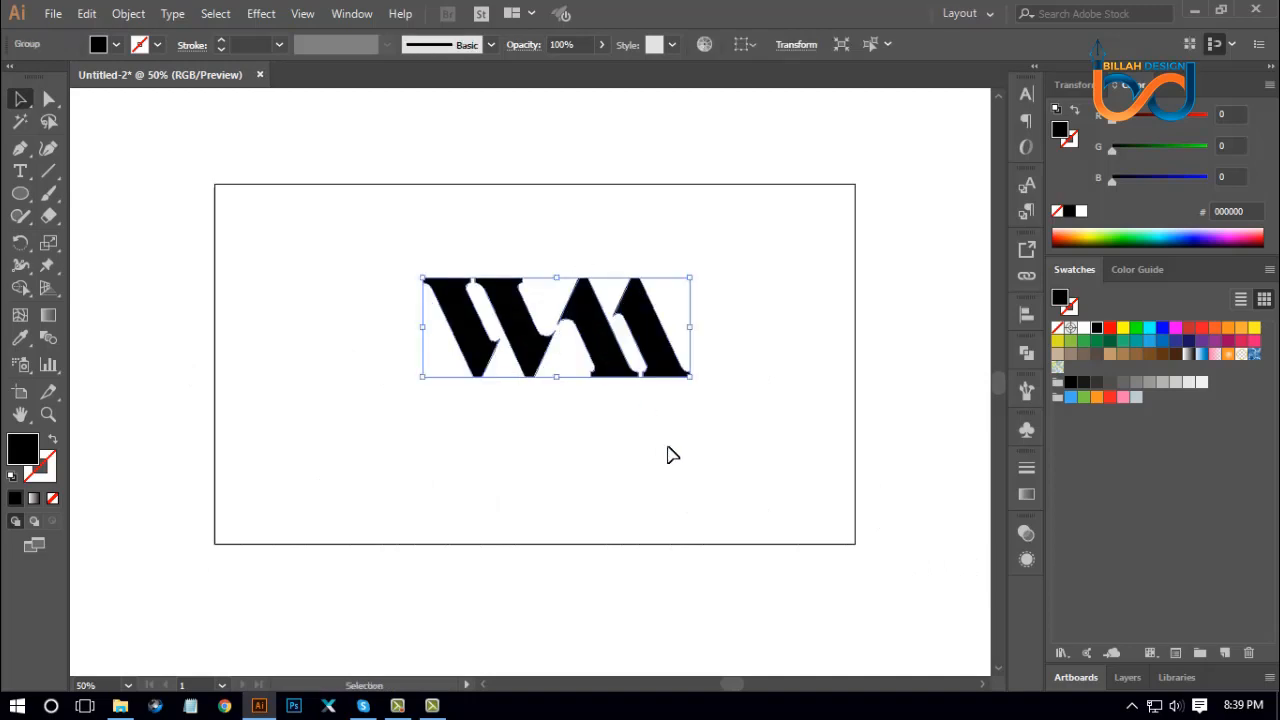
pyautogui.click(689, 475)
pyautogui.click(614, 365)
pyautogui.moveTo(692, 330); pyautogui.dragTo(668, 330)
pyautogui.click(186, 214)
# Step: Draw a black circle about 542 px in diameter, centred on the WM monogram so that it encloses the letters
pyautogui.click(22, 194)
pyautogui.moveTo(25, 199); pyautogui.dragTo(90, 239)
pyautogui.moveTo(558, 322); pyautogui.dragTo(684, 428)
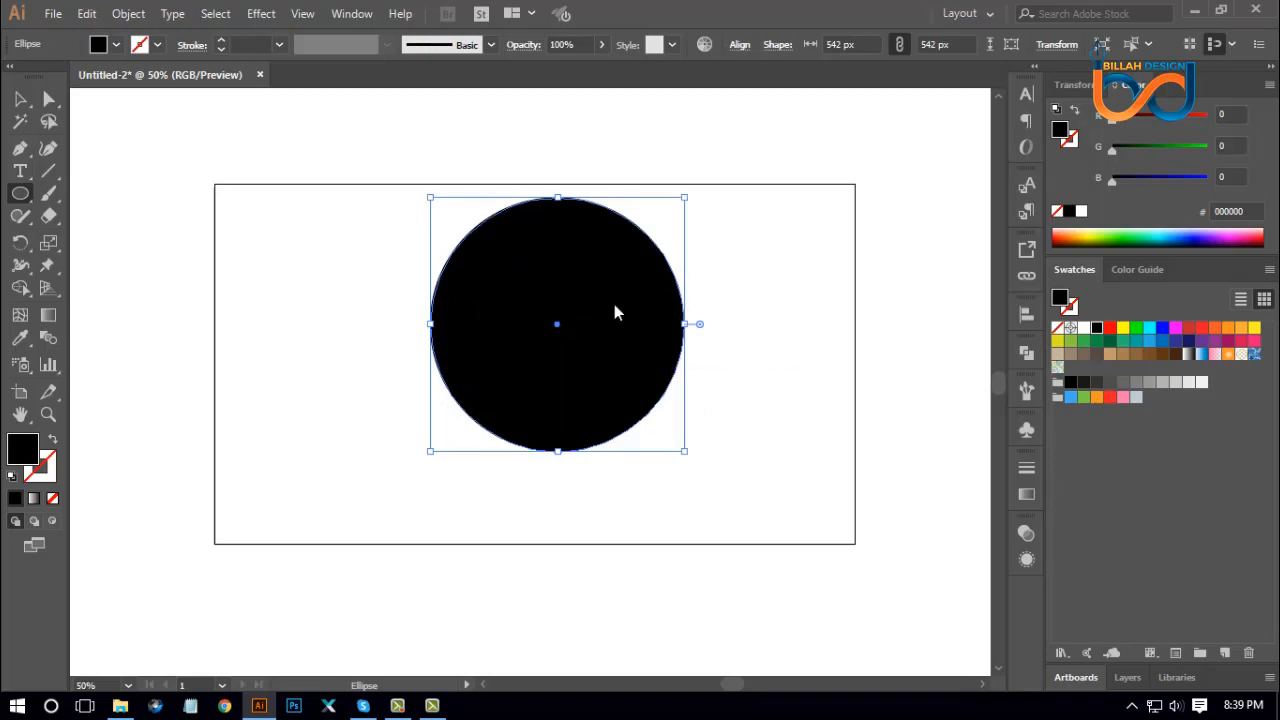
# Step: Send the black circle to the back, behind the monogram
pyautogui.rightClick(614, 306)
pyautogui.moveTo(703, 596)
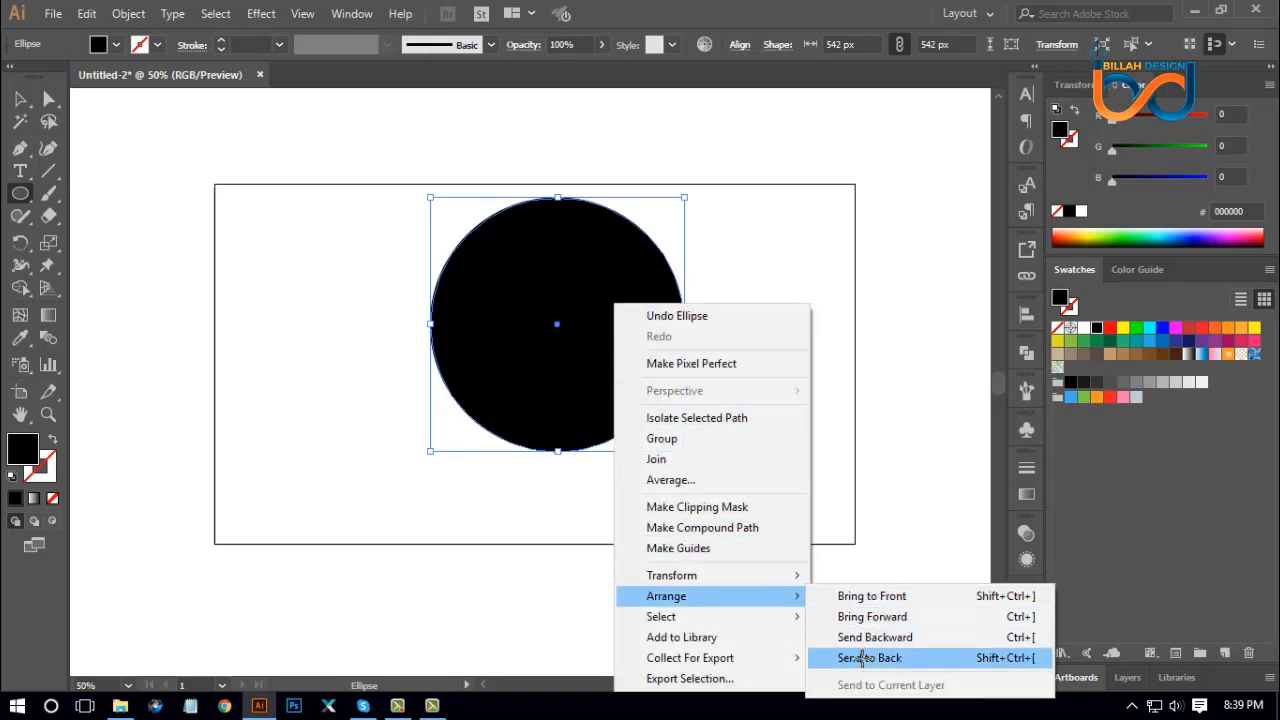
pyautogui.click(858, 657)
pyautogui.click(19, 100)
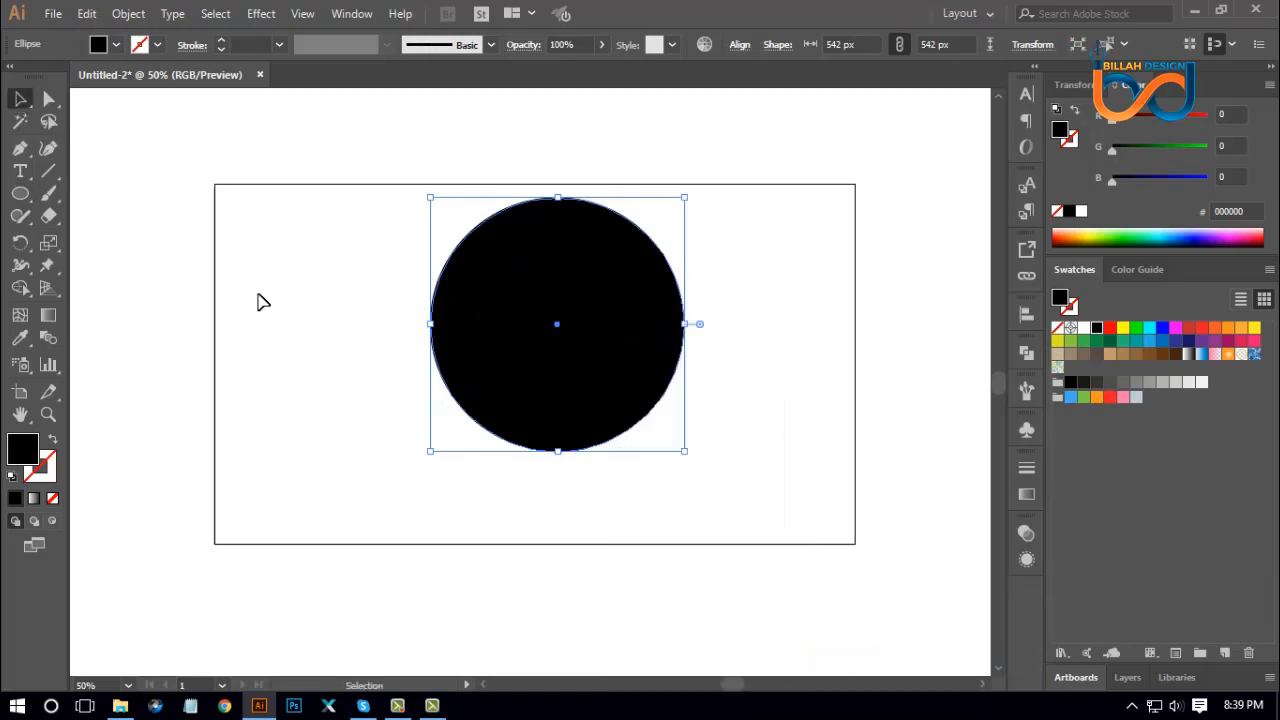
pyautogui.click(257, 300)
# Step: Fill the WM monogram group with white
pyautogui.click(560, 340)
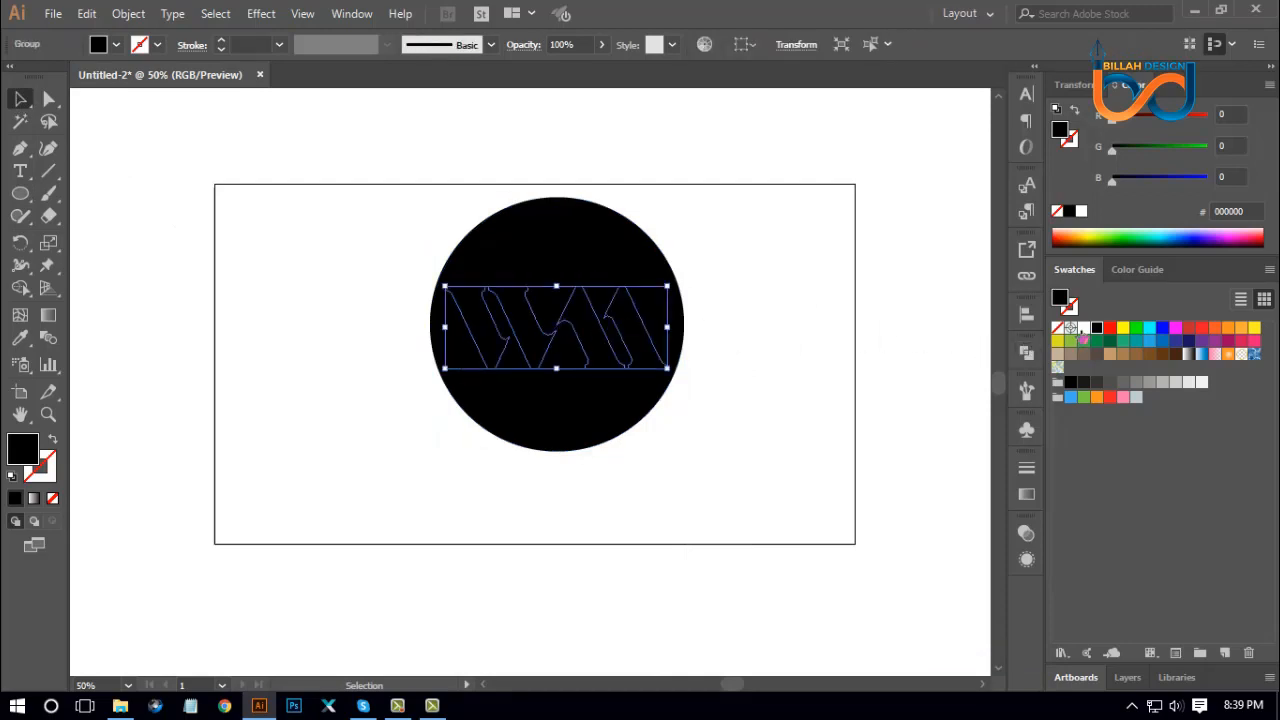
pyautogui.click(1083, 328)
pyautogui.click(740, 363)
# Step: Align the monogram's centre horizontally and vertically to the circle, using the circle as the key object
pyautogui.moveTo(740, 245); pyautogui.dragTo(572, 402)
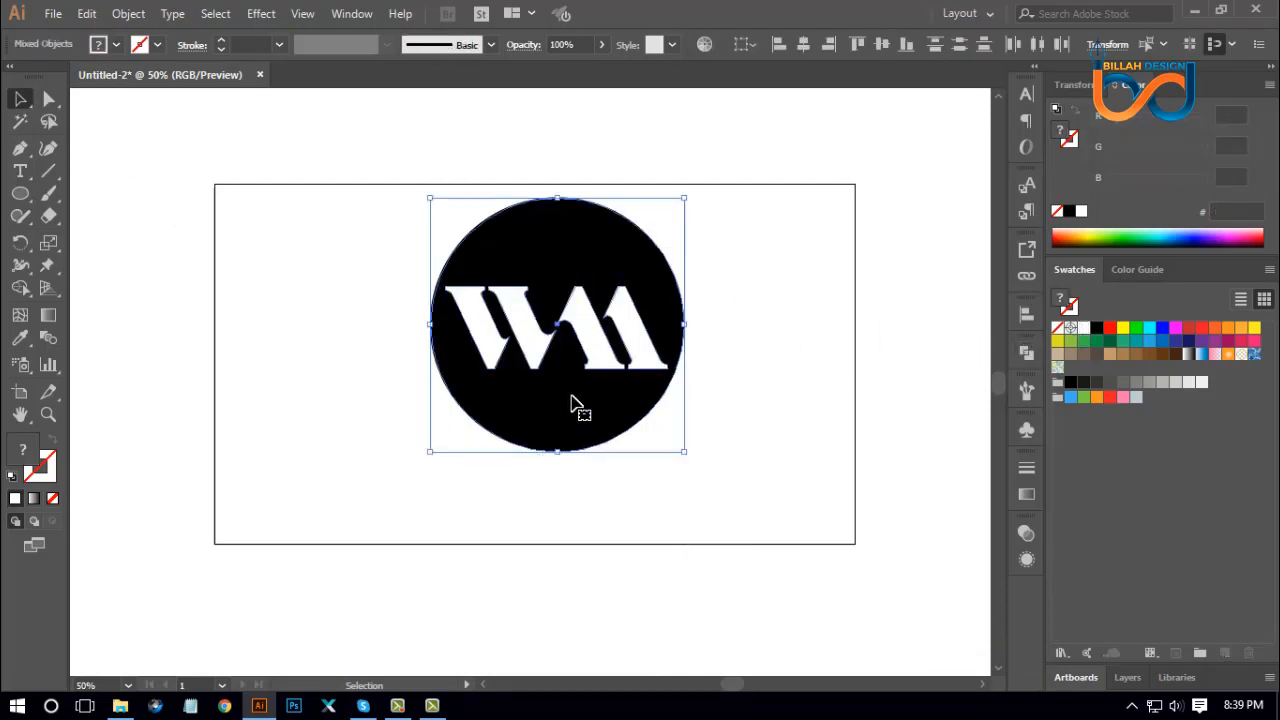
pyautogui.click(583, 375)
pyautogui.click(803, 44)
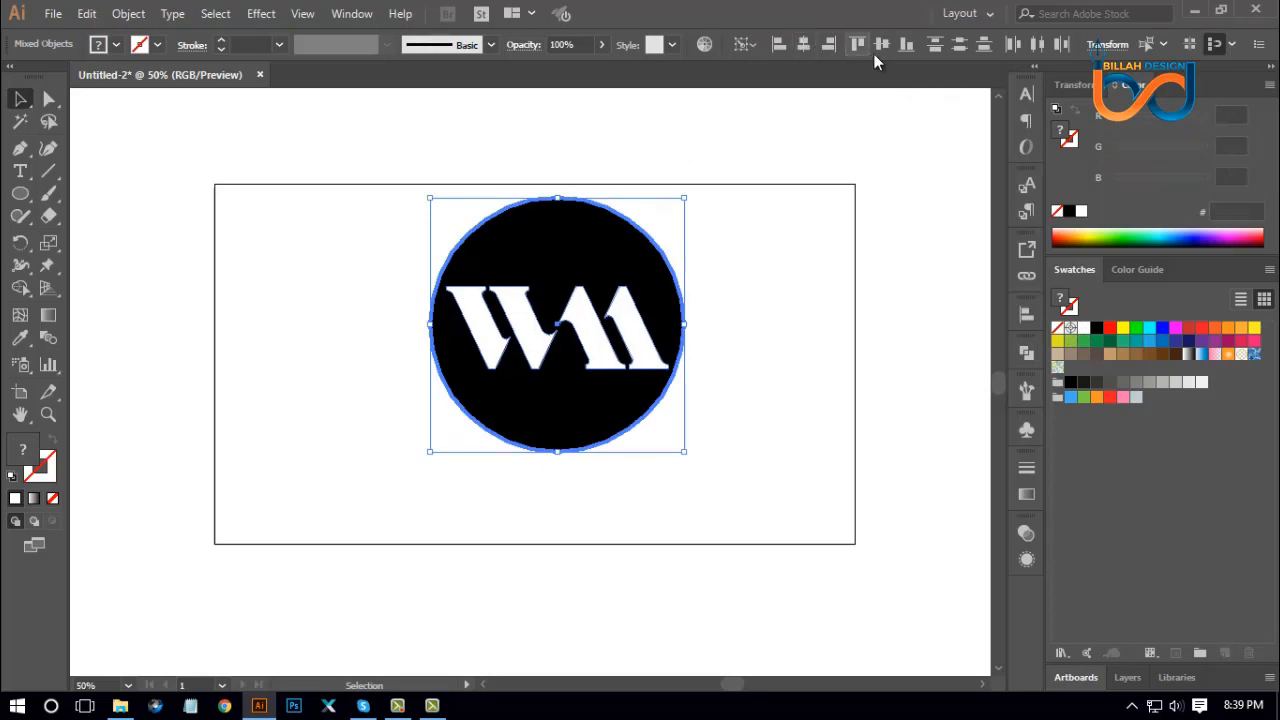
pyautogui.click(881, 44)
pyautogui.click(734, 323)
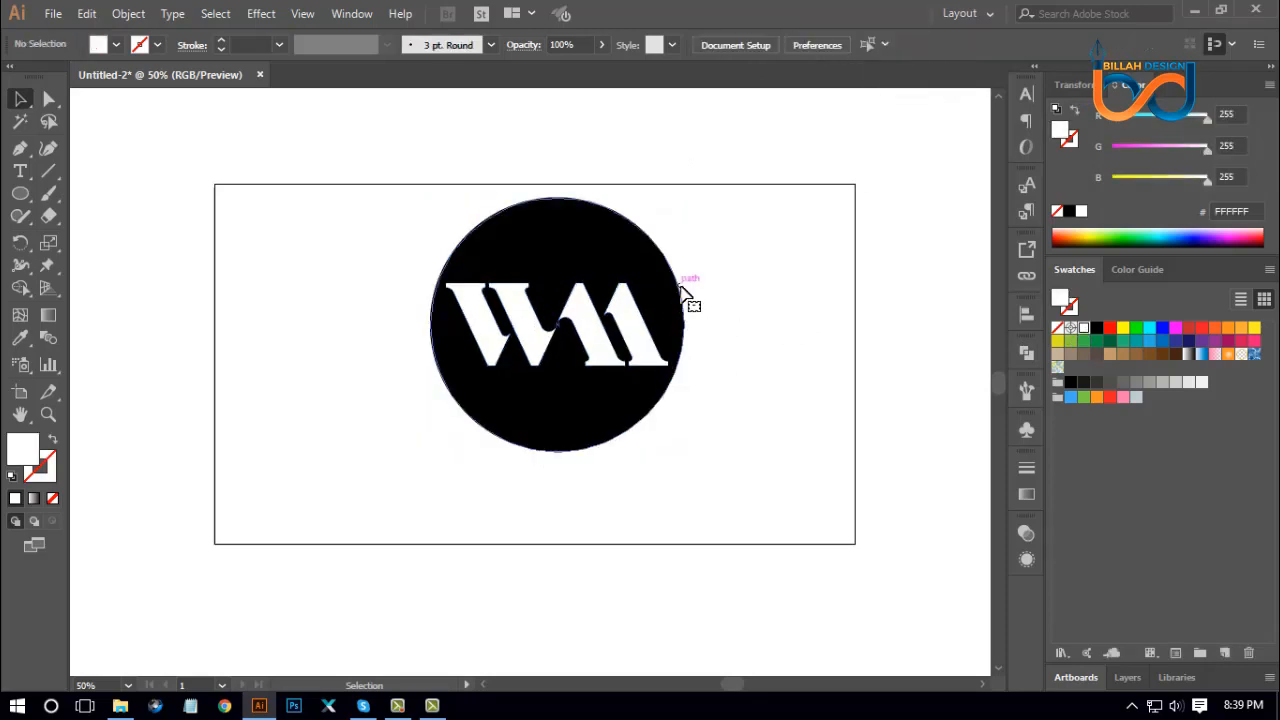
# Step: Enlarge the black circle slightly and proportionally about its centre to leave more margin around the monogram
pyautogui.click(689, 310)
pyautogui.moveTo(691, 322); pyautogui.dragTo(701, 323)
pyautogui.click(778, 470)
# Step: Group the black circle and the white WM monogram together
pyautogui.moveTo(770, 280); pyautogui.dragTo(524, 468)
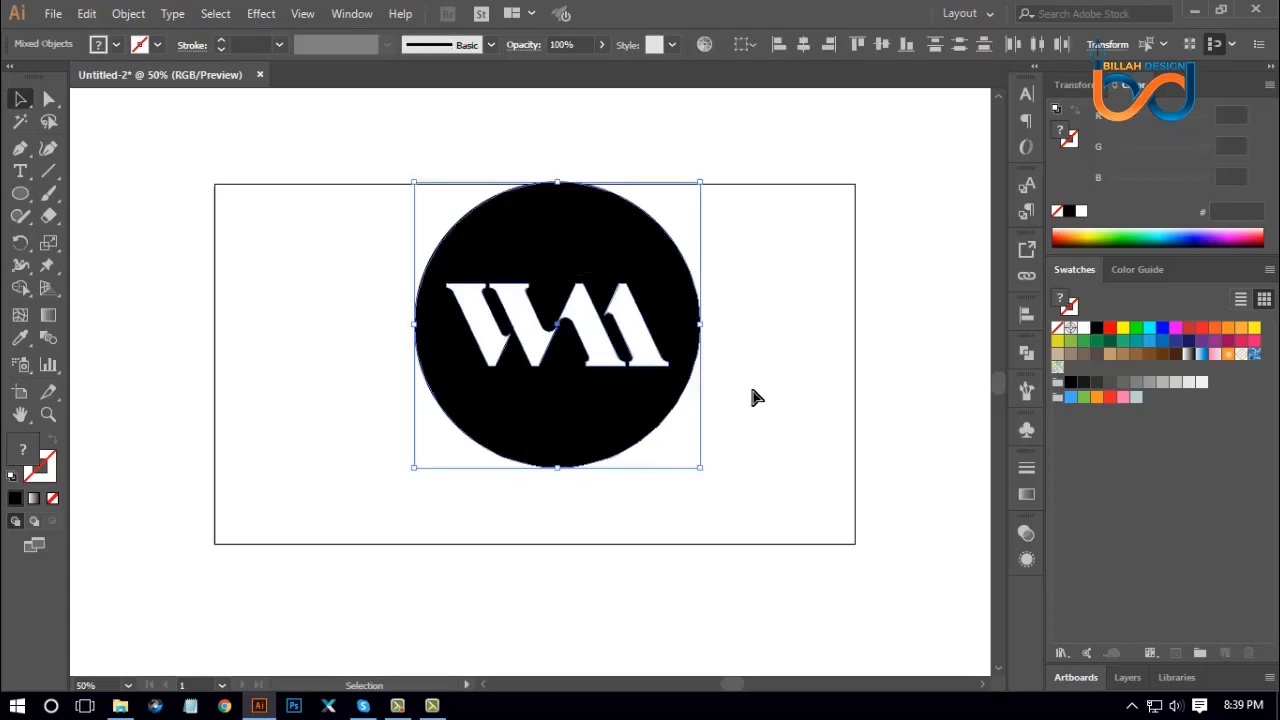
pyautogui.press('a')
pyautogui.hotkey('ctrl', 'g')
pyautogui.press('v')
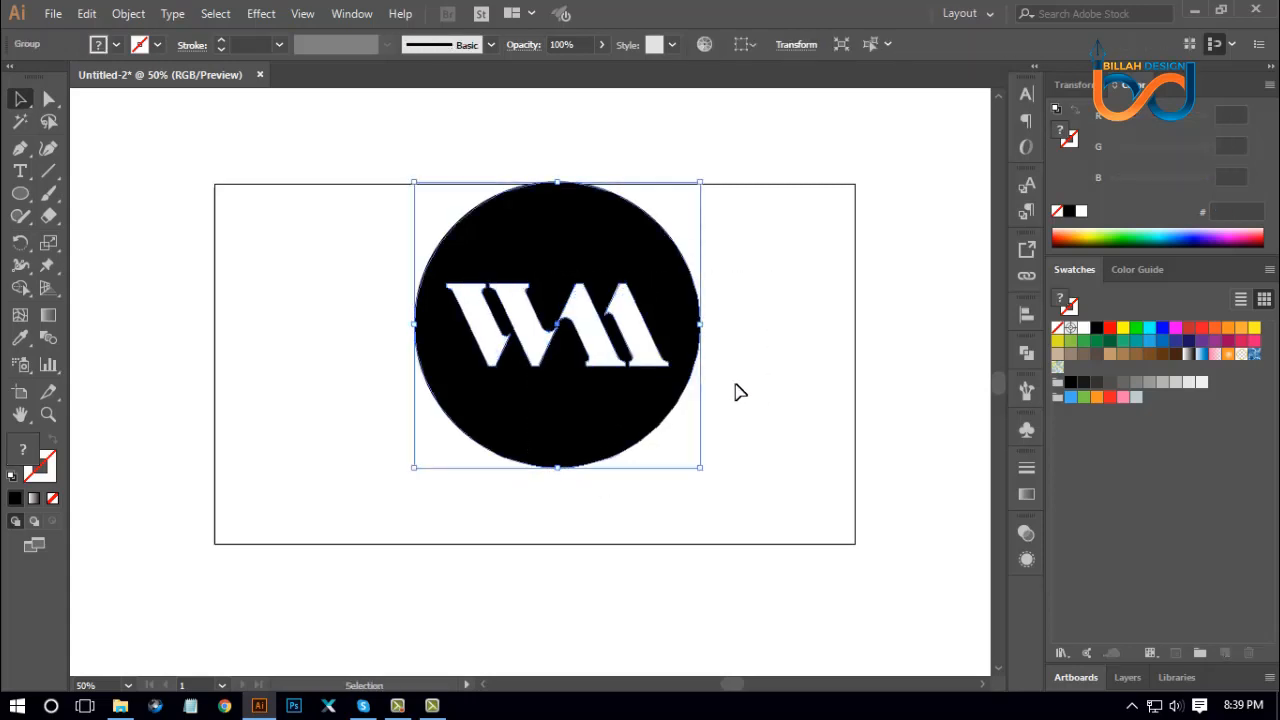